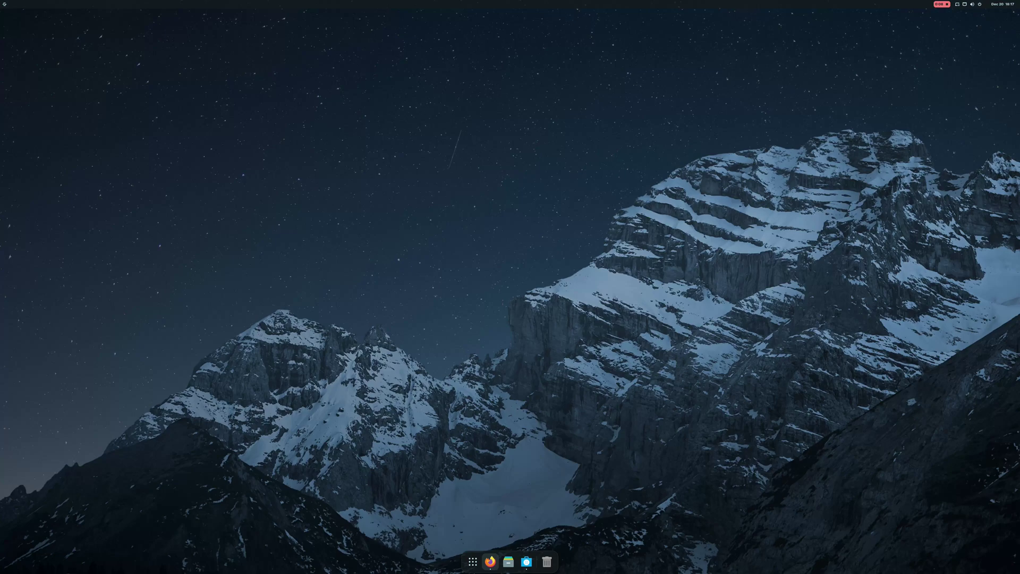
# Step: Open Zorin Appearance from the installed applications and move its window away from the desktop's corner towards the middle
pyautogui.click(473, 561)
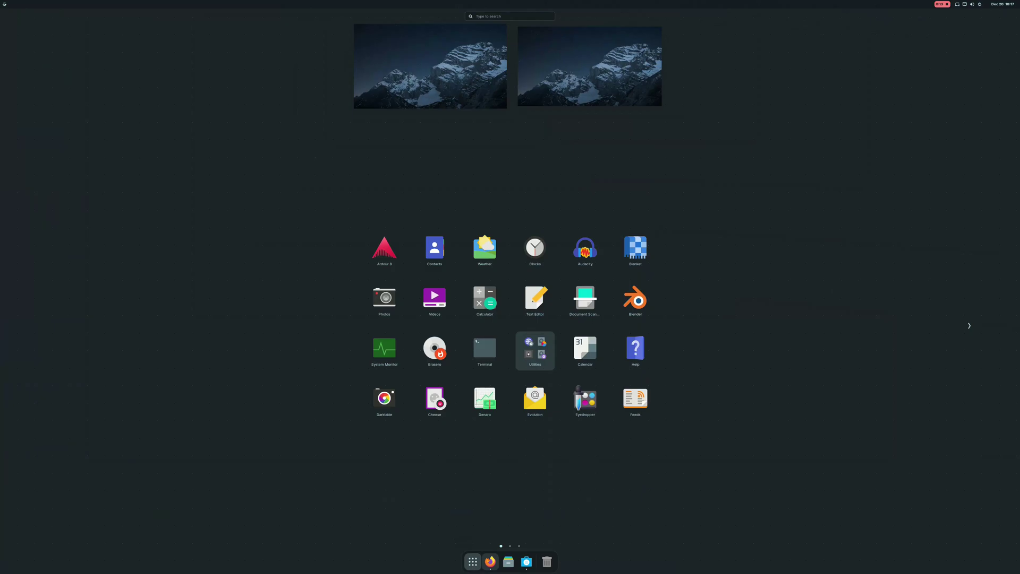
pyautogui.scroll(-1, 510, 325)
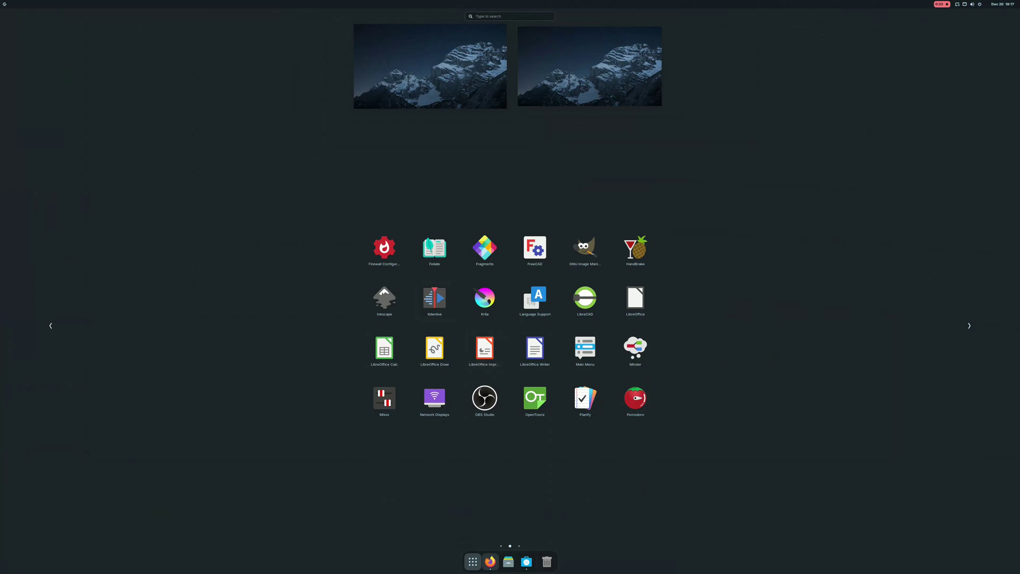
pyautogui.scroll(-1, 509, 325)
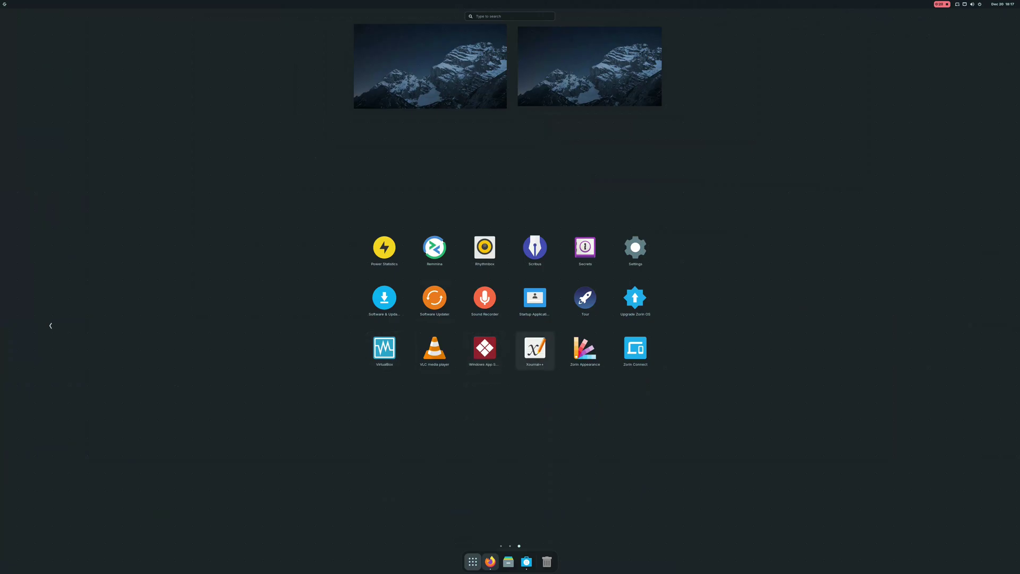
pyautogui.click(585, 350)
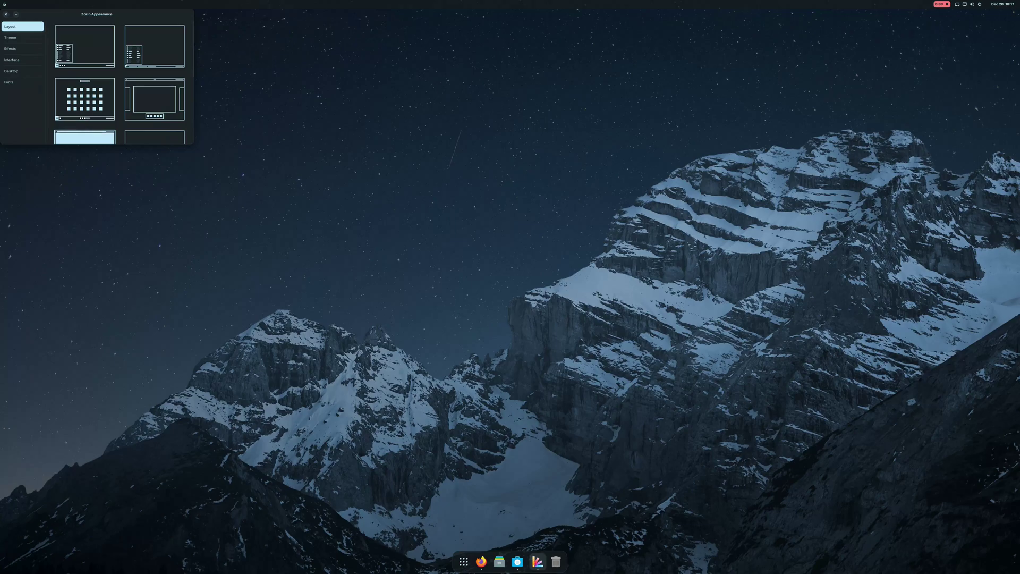
pyautogui.moveTo(97, 15); pyautogui.dragTo(406, 198)
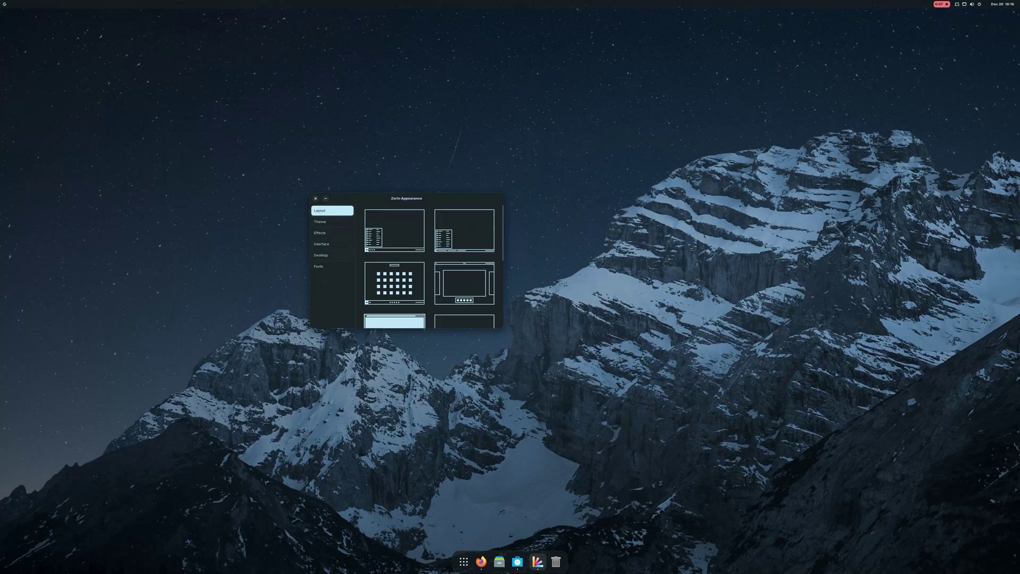
# Step: Try the last four desktop layouts: grid-menu taskbar, two-panel desktop, vertical side dock, and window-list taskbar with a narrow menu
pyautogui.scroll(-4, 429, 265)
pyautogui.scroll(-1, 429, 265)
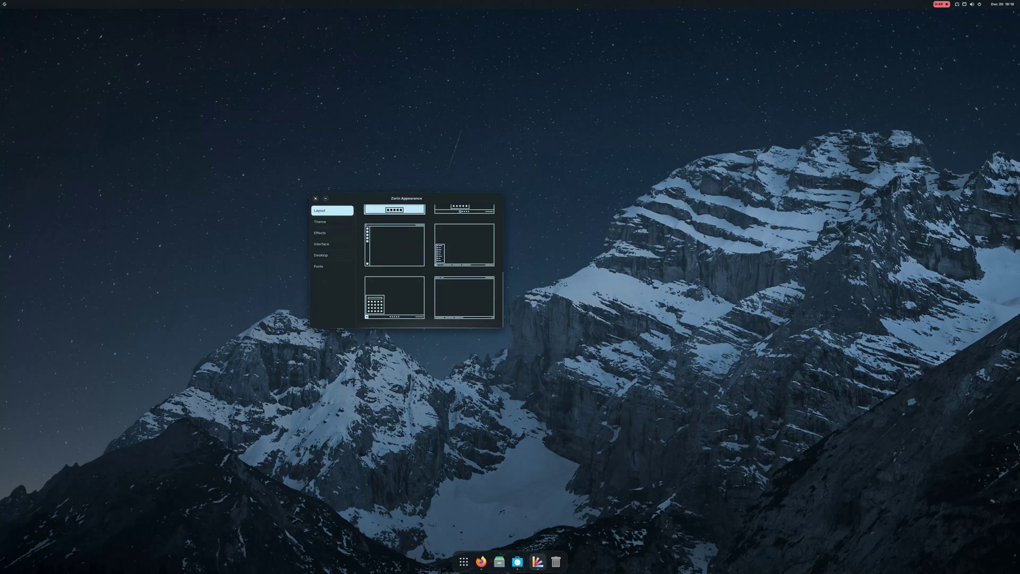
pyautogui.click(395, 297)
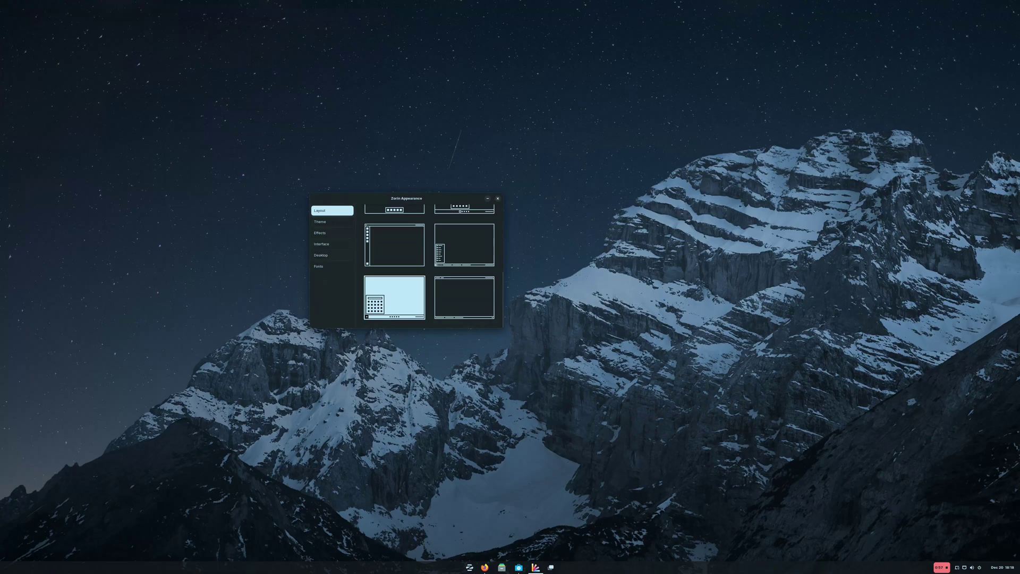
pyautogui.click(463, 297)
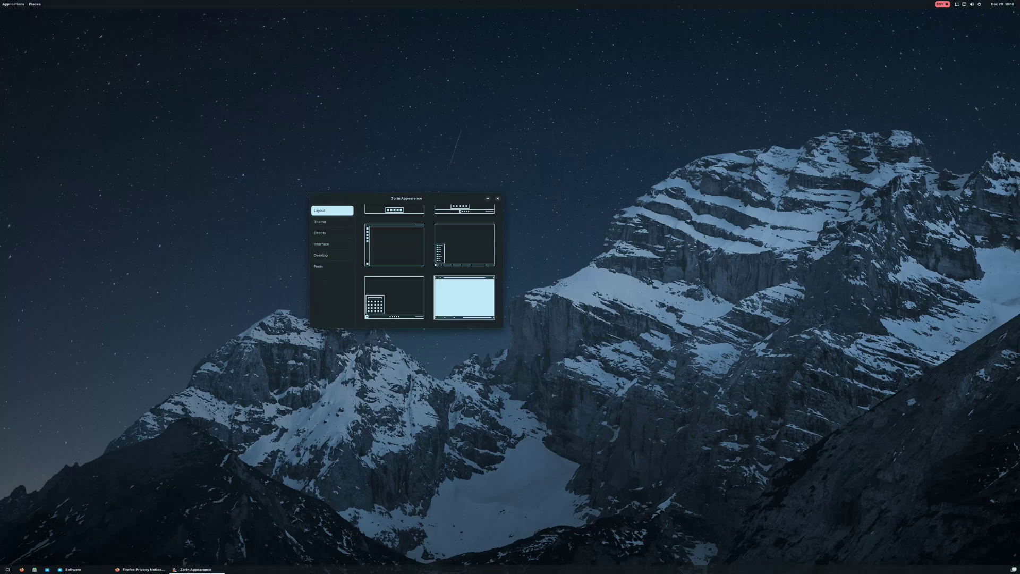
pyautogui.click(394, 244)
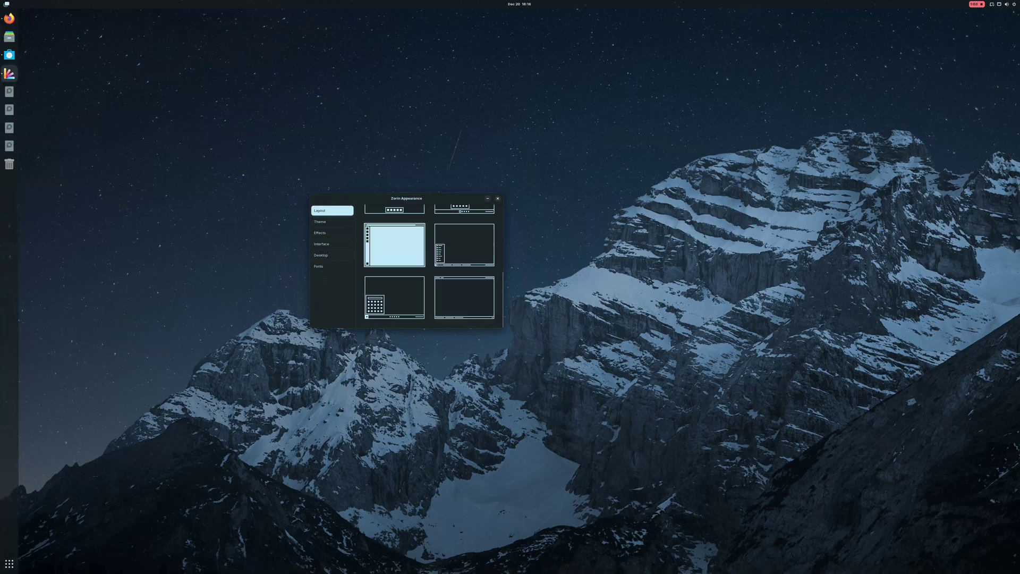
pyautogui.click(464, 244)
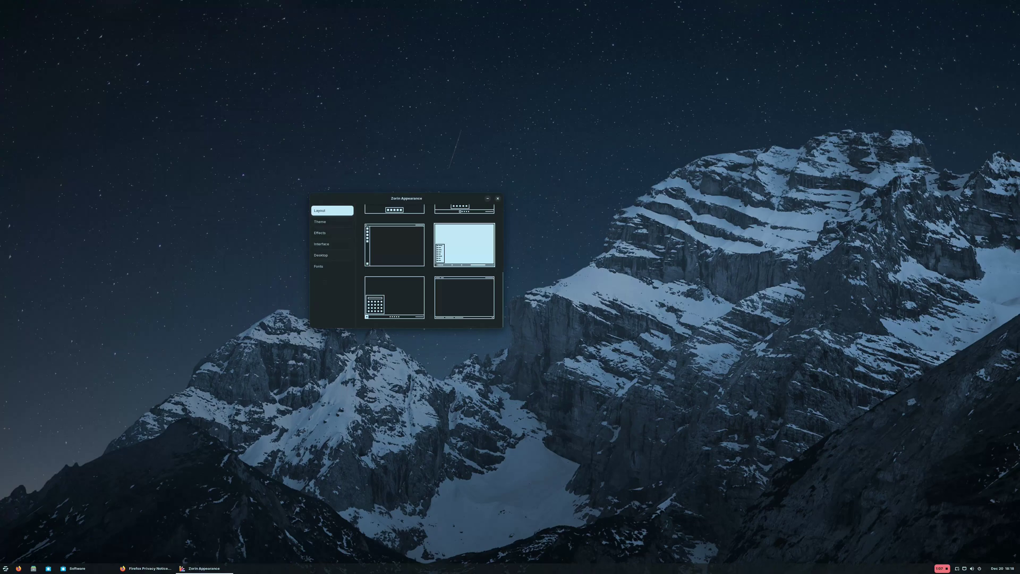
# Step: Try the layout with a top bar and bottom dock, followed by the taskbar layout with a centred app menu
pyautogui.scroll(1, 430, 266)
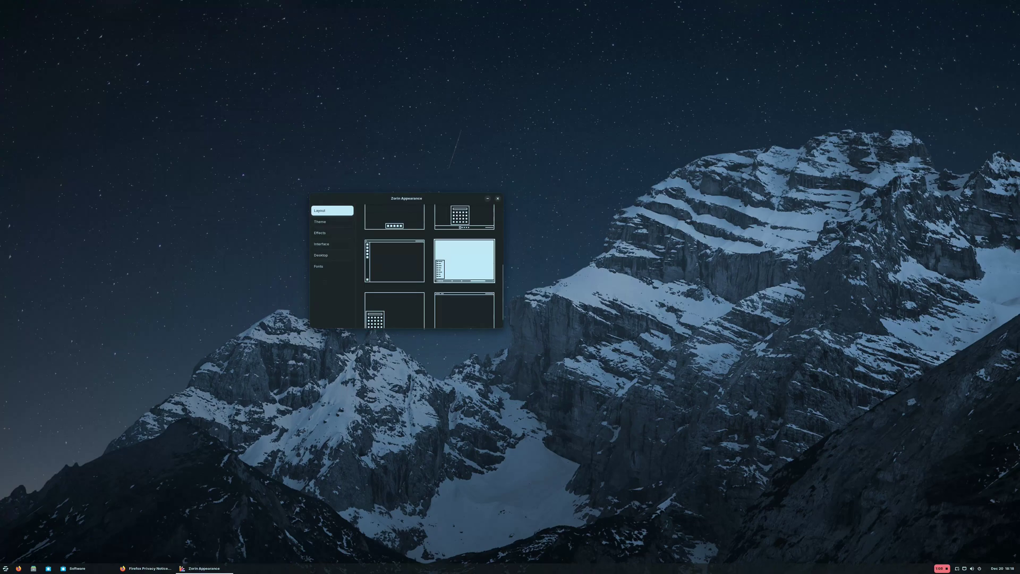
pyautogui.scroll(2, 429, 266)
pyautogui.click(395, 240)
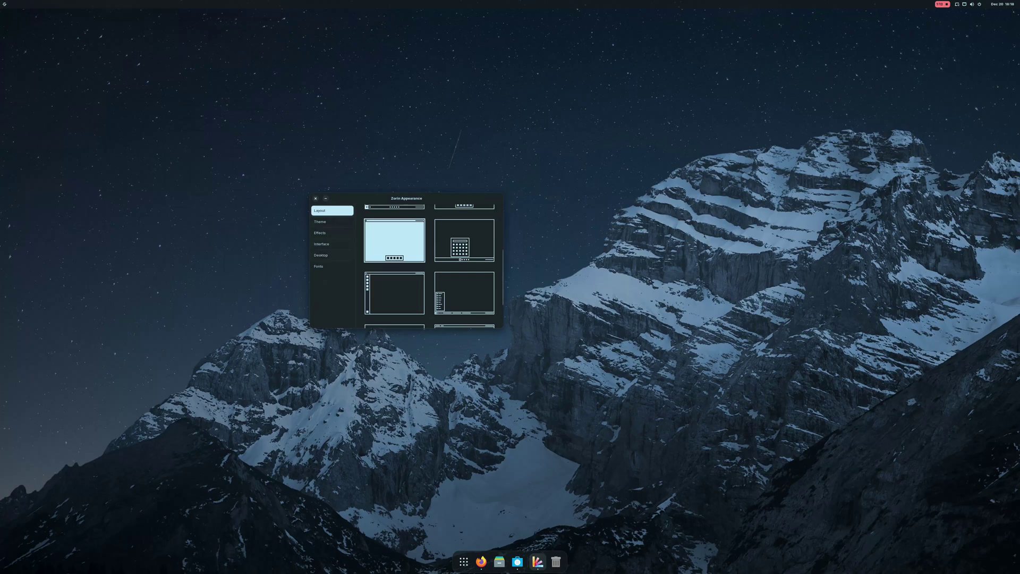
pyautogui.click(464, 241)
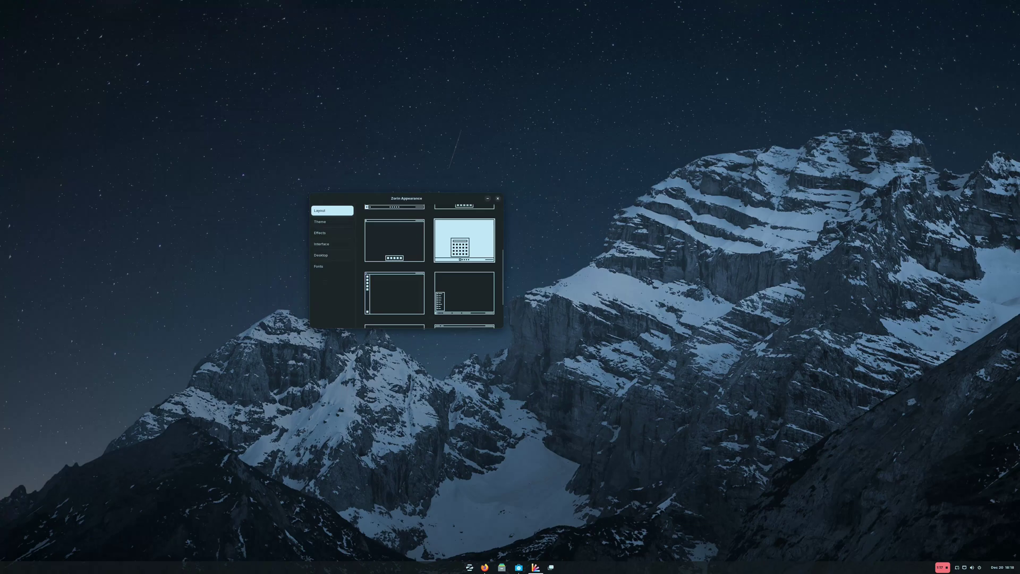
# Step: Try the first four desktop layouts: workspace overview, full-screen app grid, icon-only taskbar, and taskbar with labelled windows
pyautogui.scroll(2, 429, 265)
pyautogui.click(464, 235)
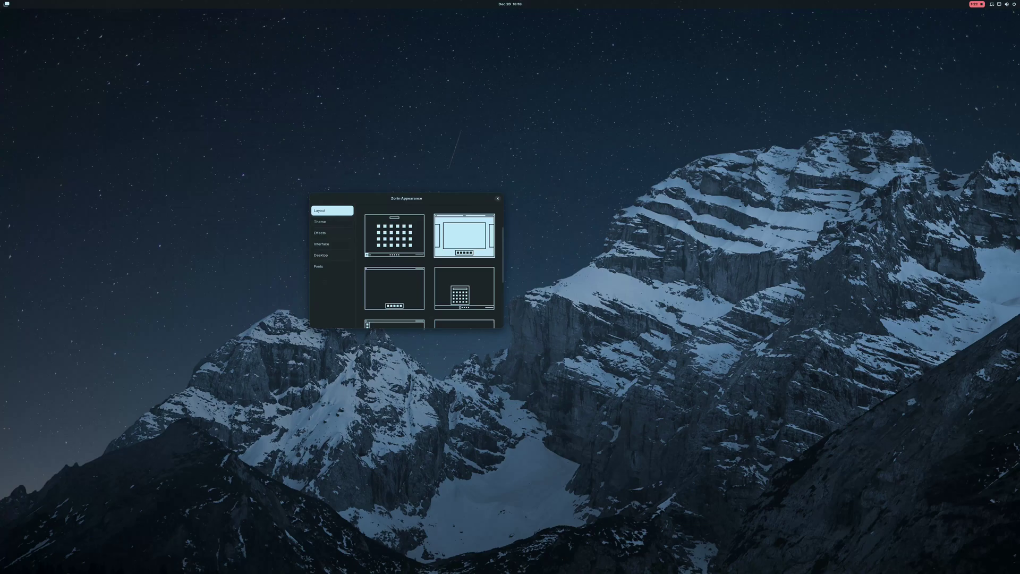
pyautogui.click(394, 236)
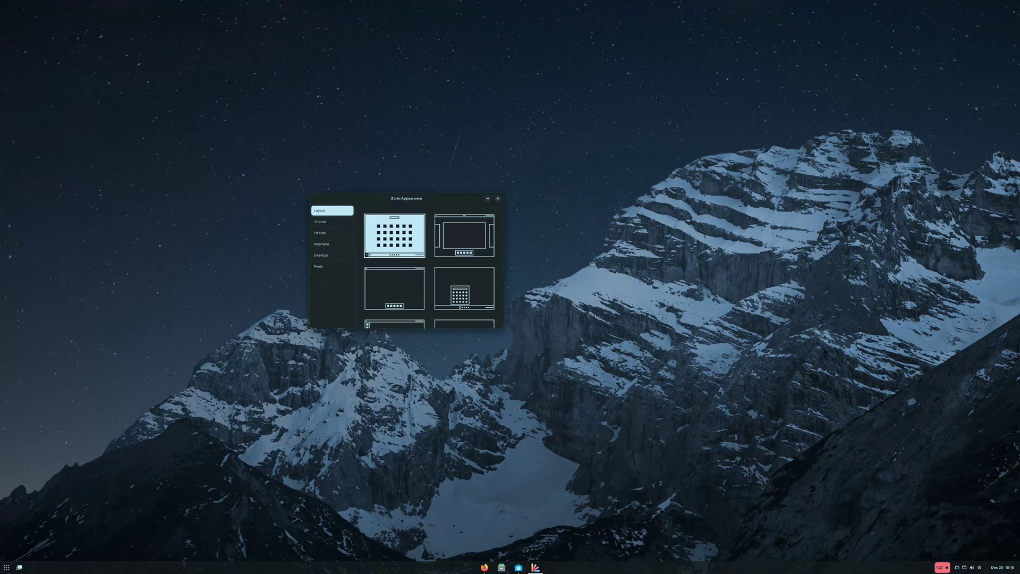
pyautogui.scroll(2, 429, 265)
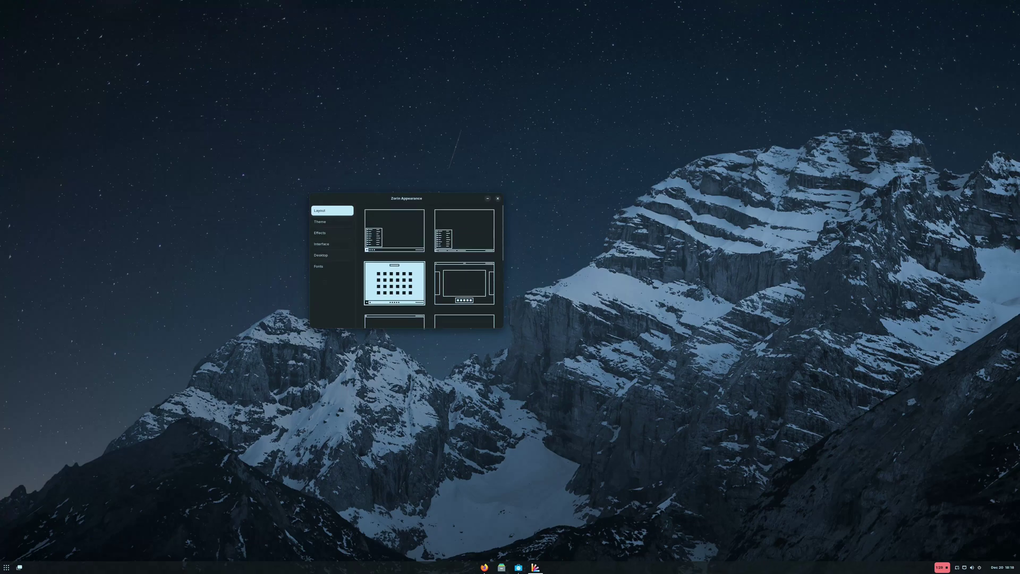
pyautogui.click(395, 230)
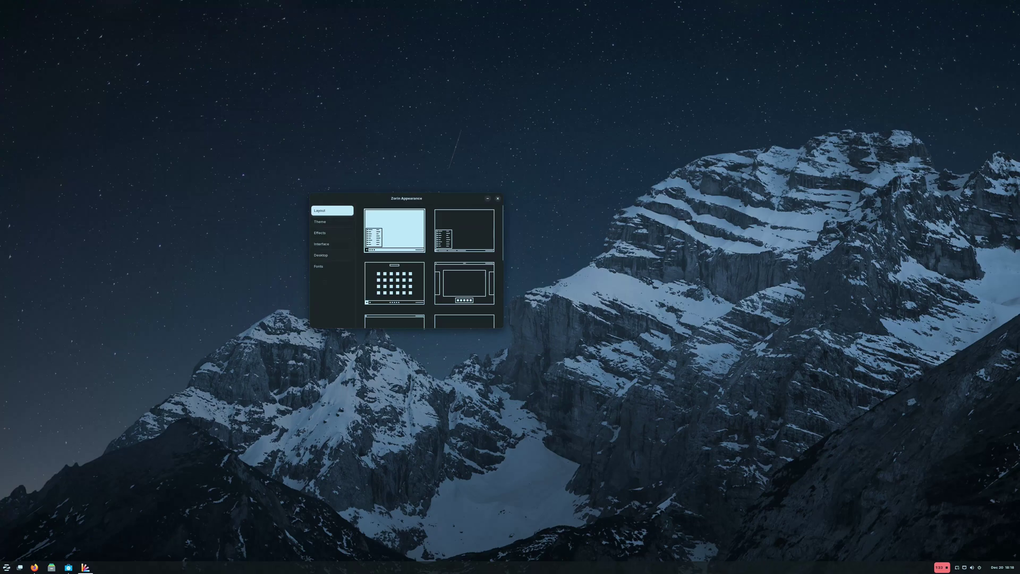
pyautogui.click(464, 230)
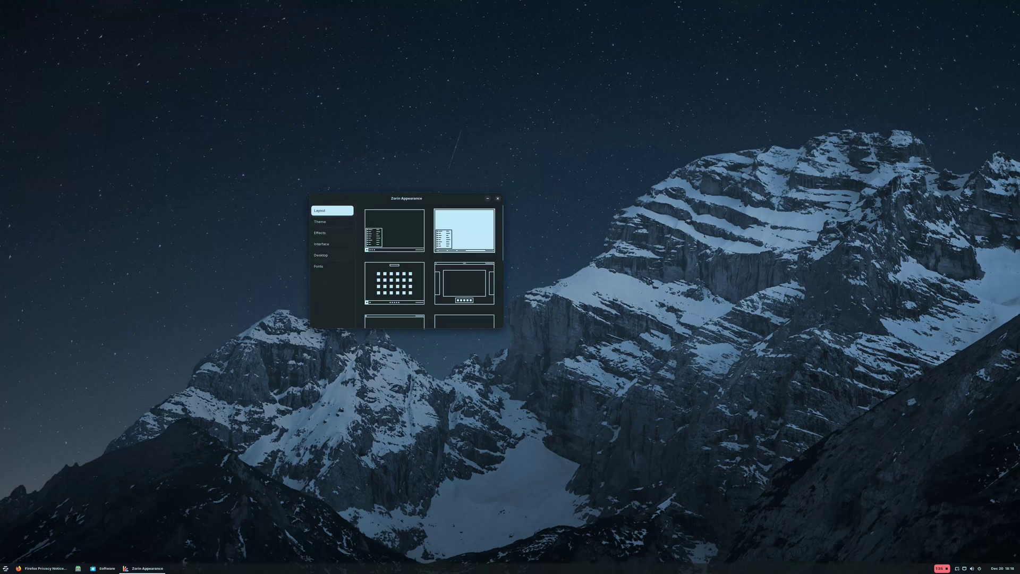
# Step: Apply the desktop layout with a top bar and a centred bottom dock
pyautogui.scroll(-5, 430, 266)
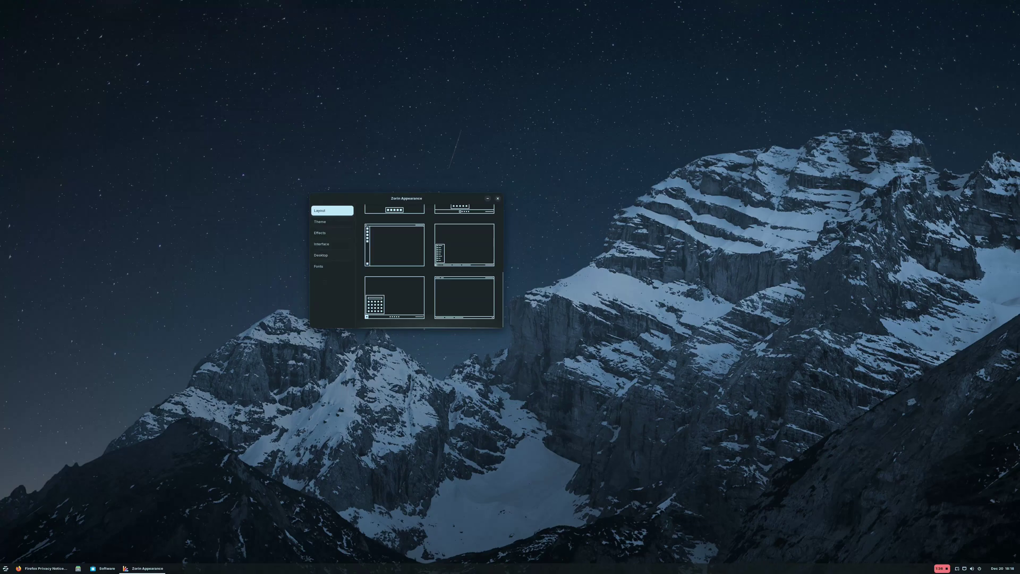
pyautogui.scroll(2, 430, 266)
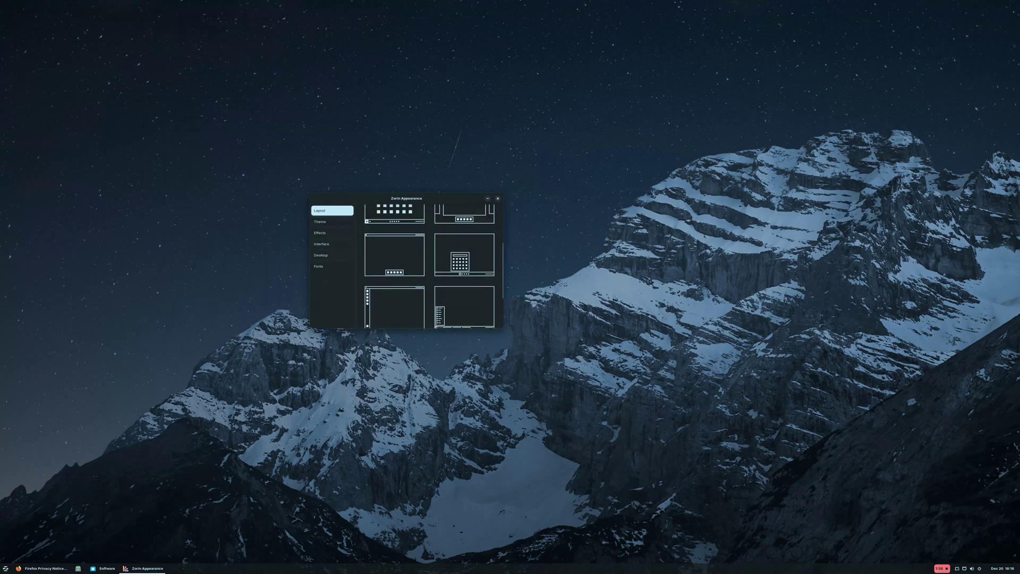
pyautogui.click(395, 255)
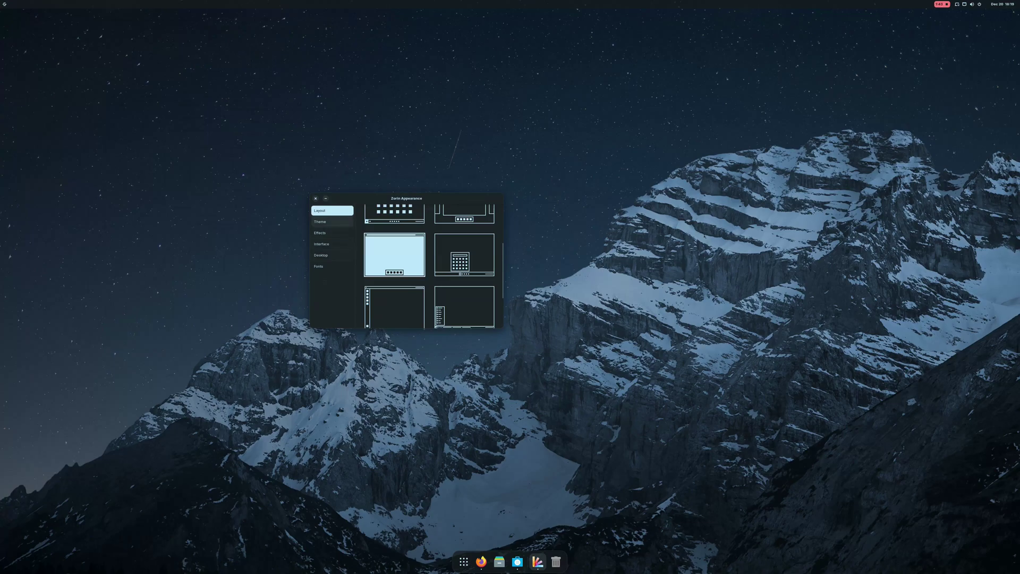
# Step: Try the light and the automatic light/dark theme backgrounds, ending on the dark background
pyautogui.click(332, 222)
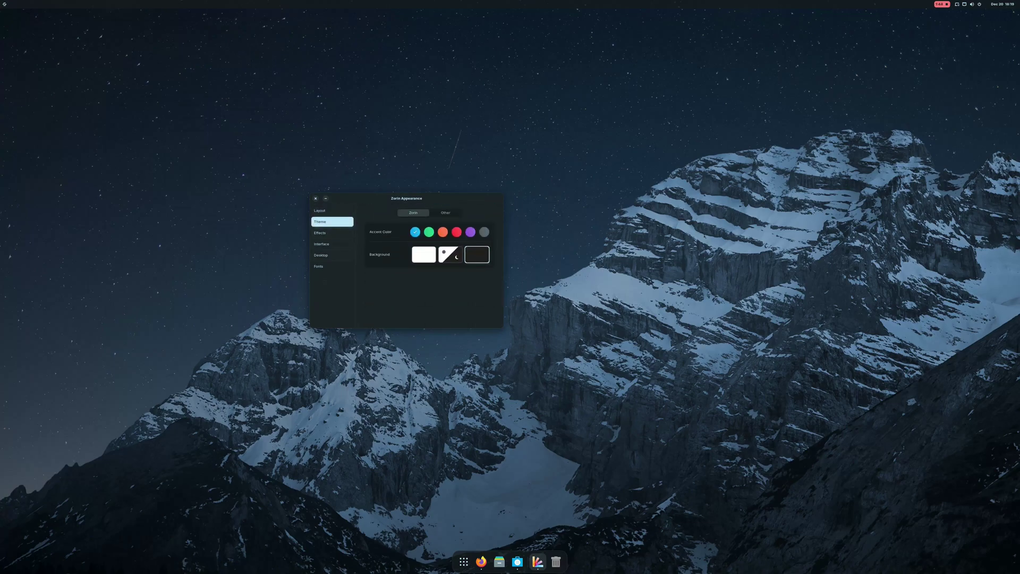
pyautogui.click(424, 254)
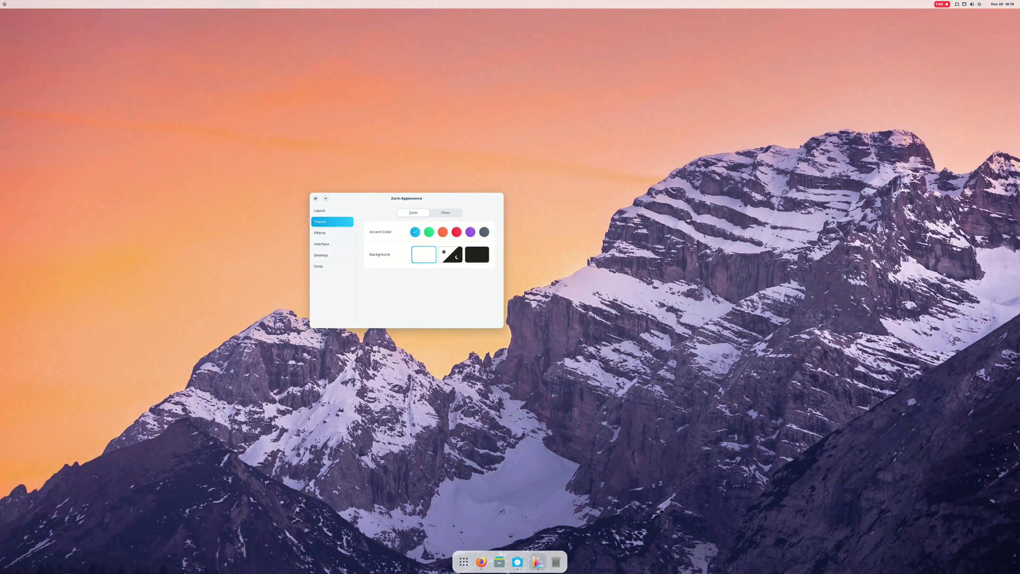
pyautogui.click(450, 254)
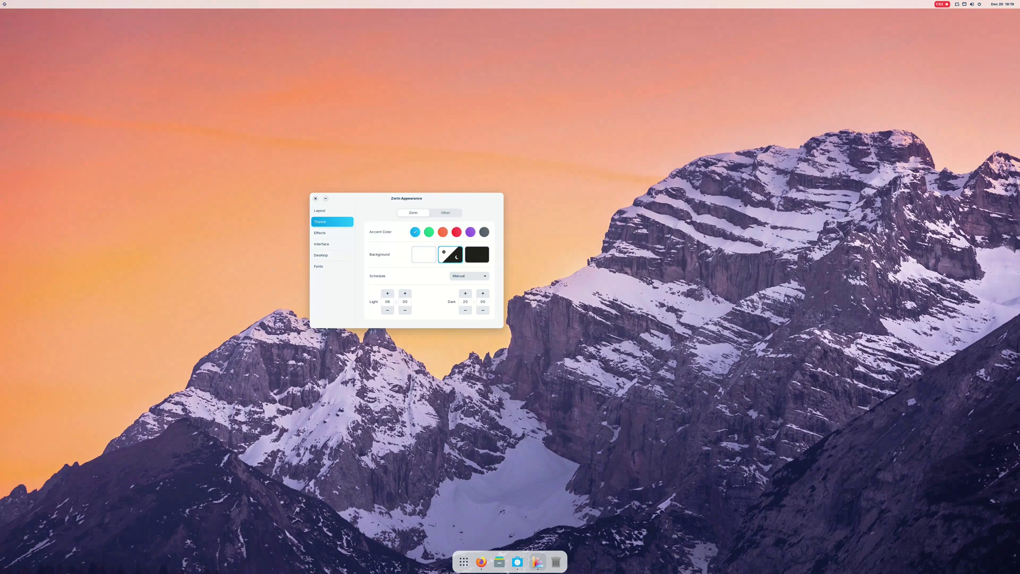
pyautogui.click(477, 254)
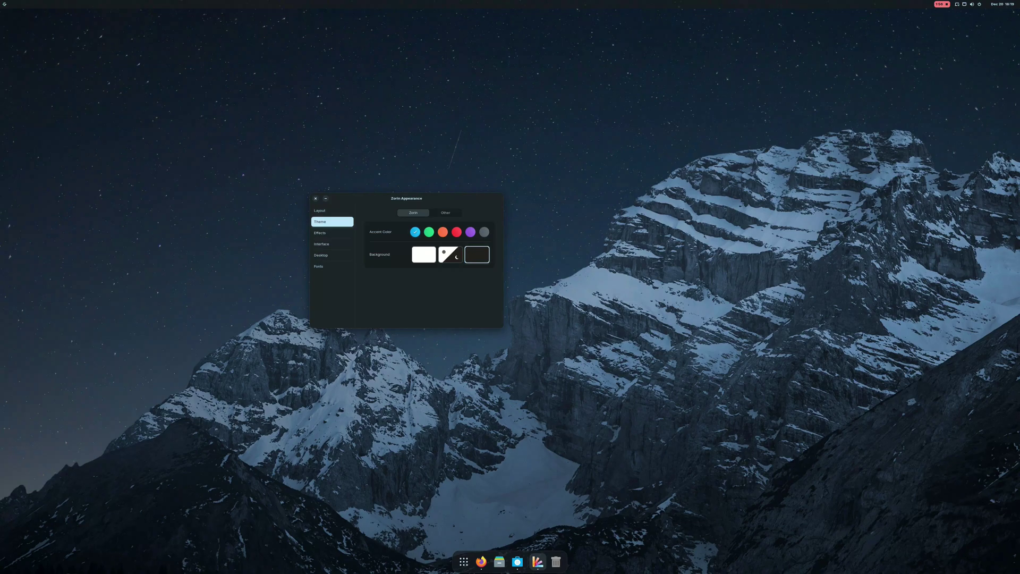
# Step: Try the green, orange, red, purple and grey accent colors, ending on the blue accent
pyautogui.click(429, 232)
pyautogui.click(442, 232)
pyautogui.click(456, 232)
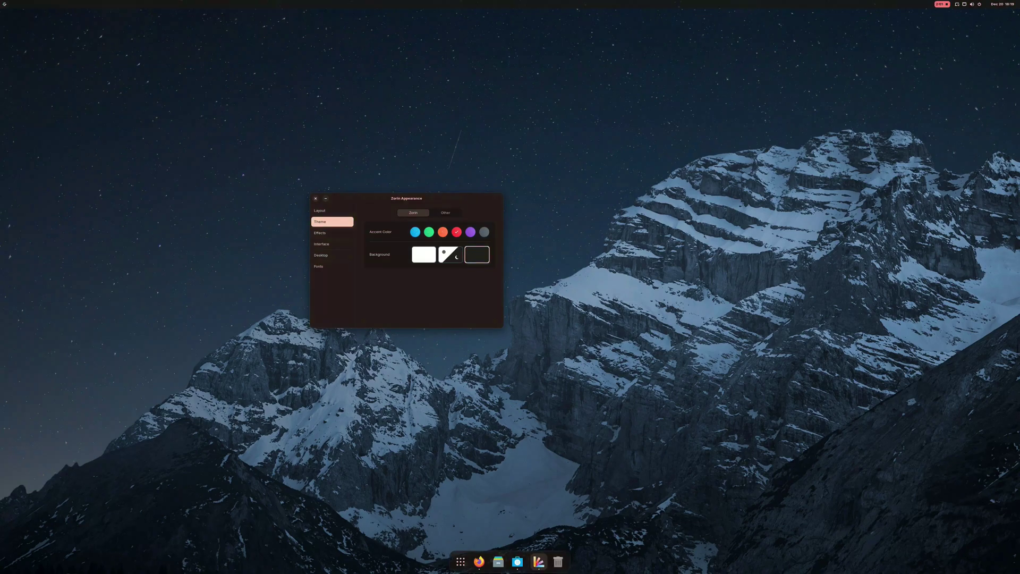
pyautogui.click(470, 232)
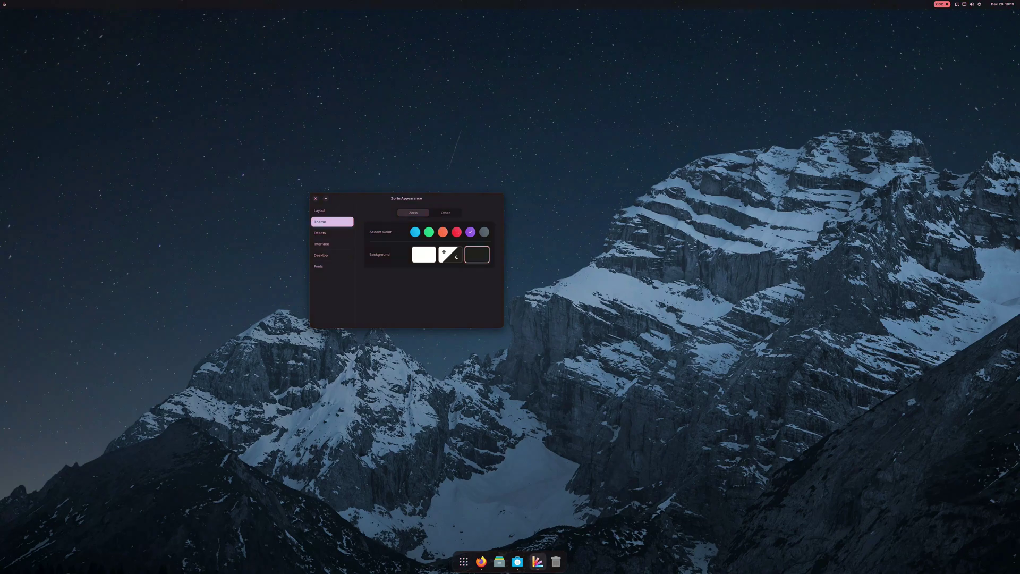
pyautogui.click(484, 231)
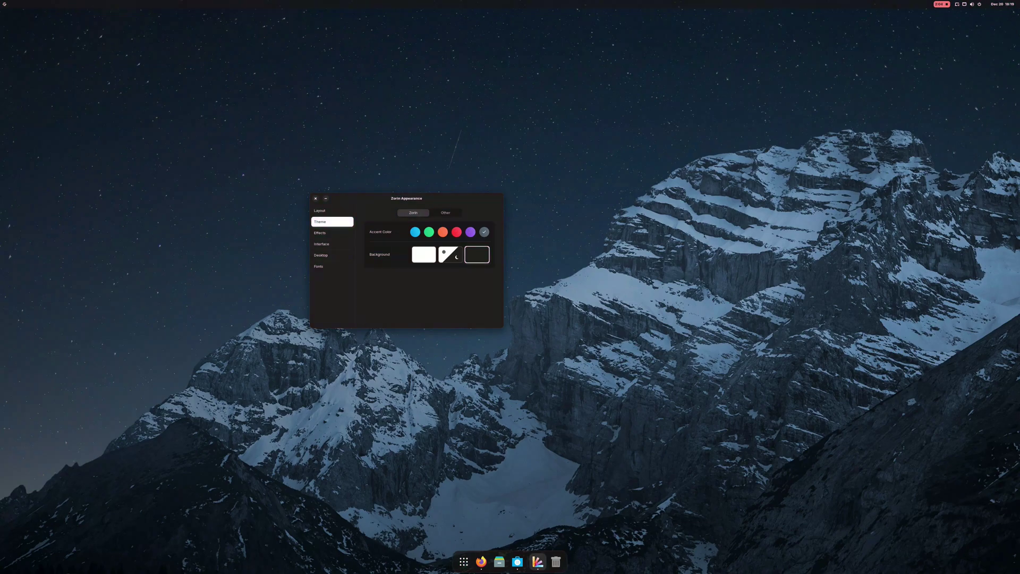
pyautogui.click(415, 232)
# Step: Switch the Jelly Mode effect off and on again, moving the window around to compare its behaviour
pyautogui.click(332, 232)
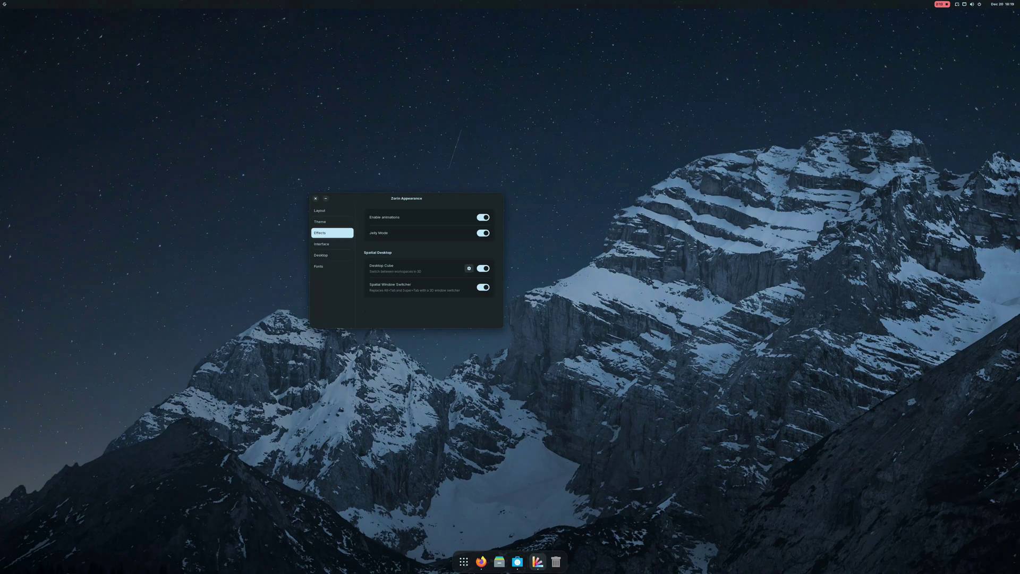
pyautogui.moveTo(406, 198); pyautogui.dragTo(425, 223)
pyautogui.click(474, 251)
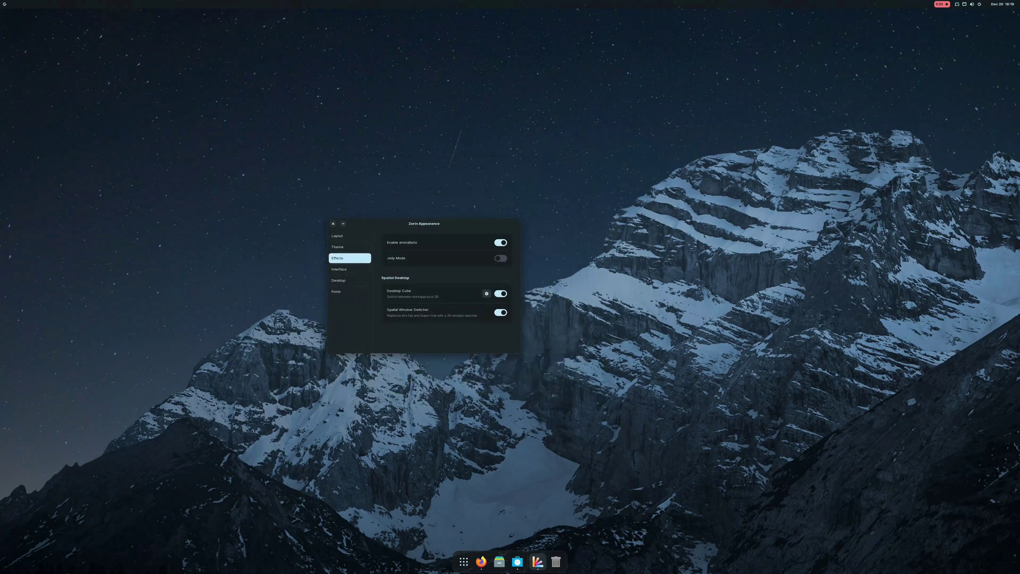
pyautogui.click(500, 257)
pyautogui.moveTo(424, 224); pyautogui.dragTo(391, 245)
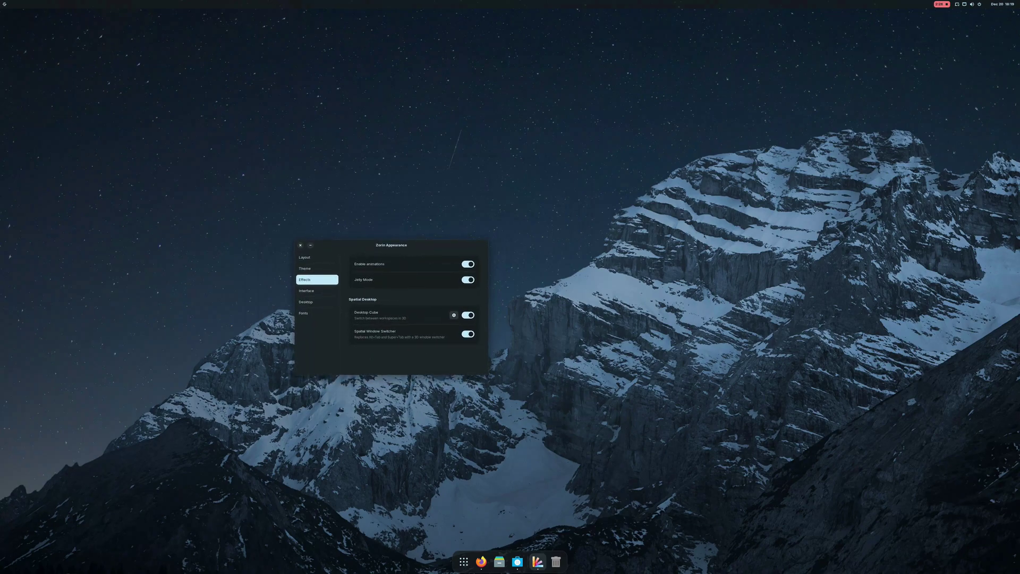
# Step: Cycle through the open Firefox, Software and Zorin Appearance windows to preview the Spatial Window Switcher effect
pyautogui.hotkey('alt', 'Tab')
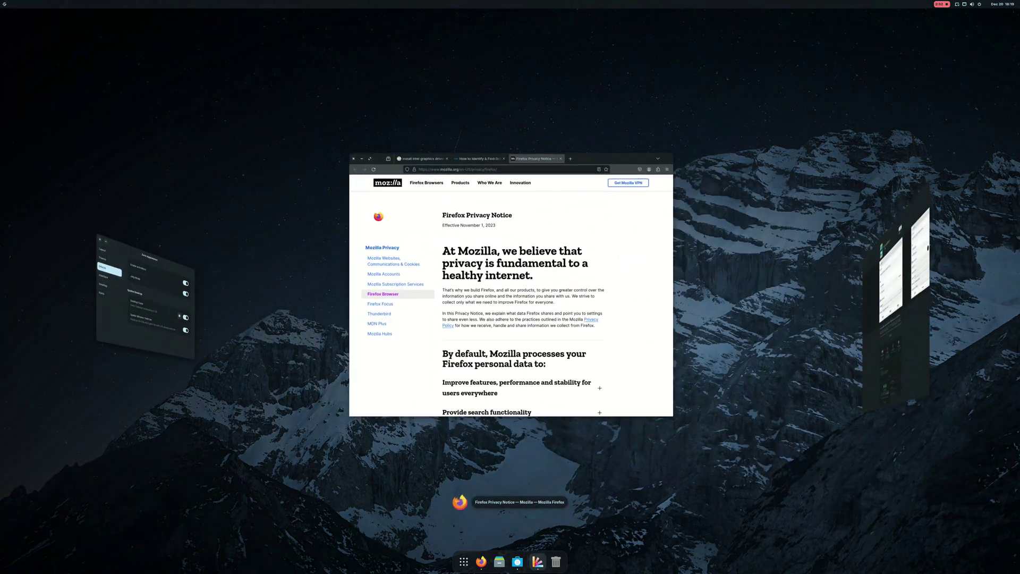
pyautogui.hotkey('alt', 'Tab')
pyautogui.hotkey('alt', 'Tab')
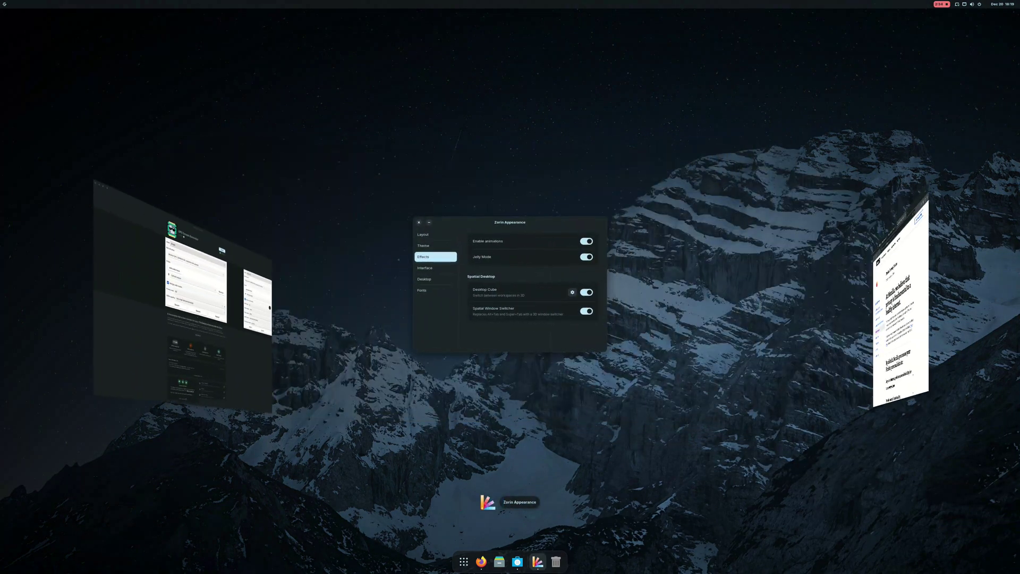
pyautogui.hotkey('alt', 'Tab')
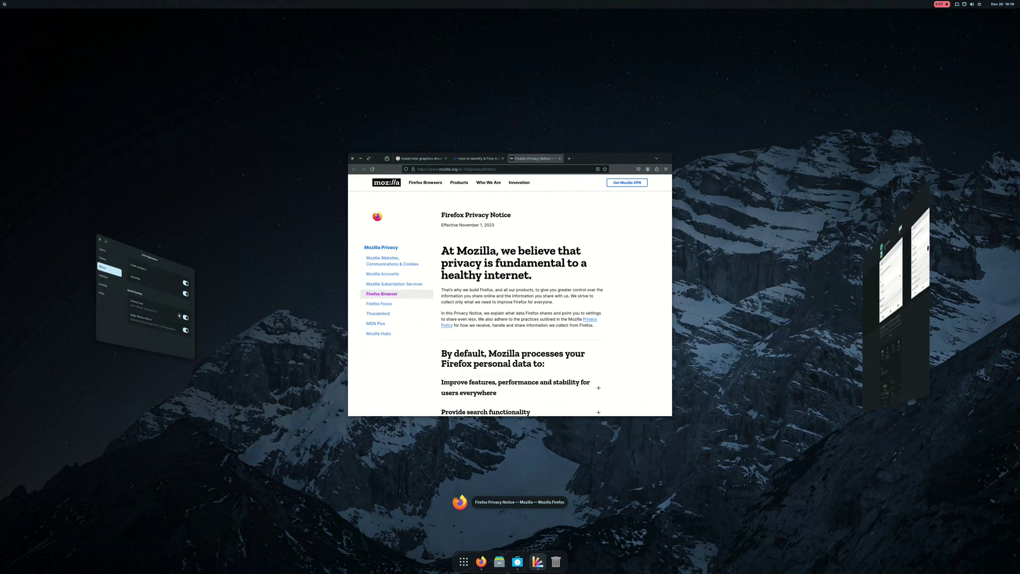
pyautogui.hotkey('alt', 'Tab')
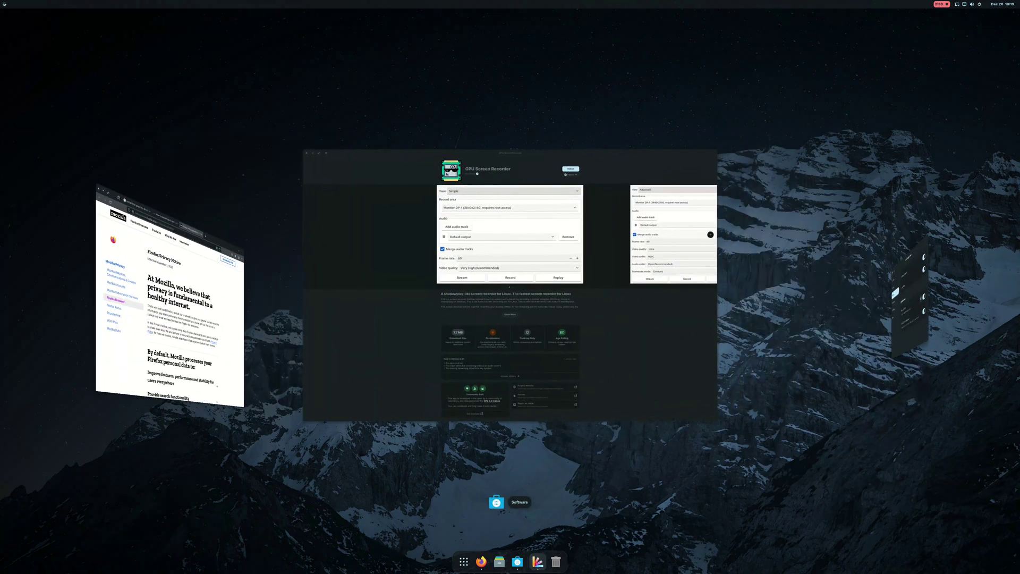
pyautogui.hotkey('alt', 'Tab')
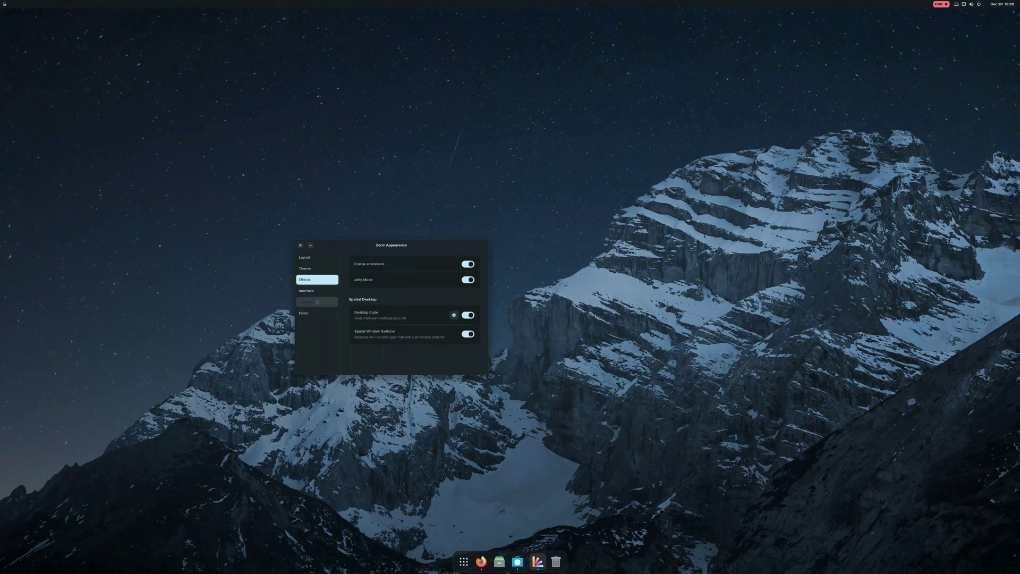
# Step: Try a different size for the desktop icons and switch back to the previous size
pyautogui.click(317, 302)
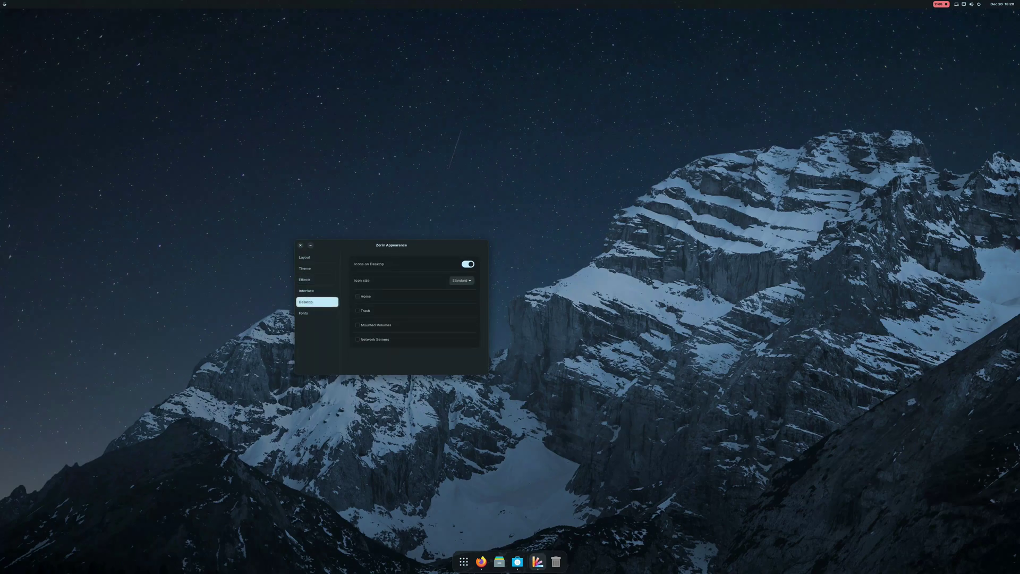
pyautogui.click(462, 280)
pyautogui.click(458, 291)
pyautogui.click(462, 280)
pyautogui.click(460, 273)
# Step: Set the interface text font size to 14, keeping the Inter Regular typeface
pyautogui.click(316, 313)
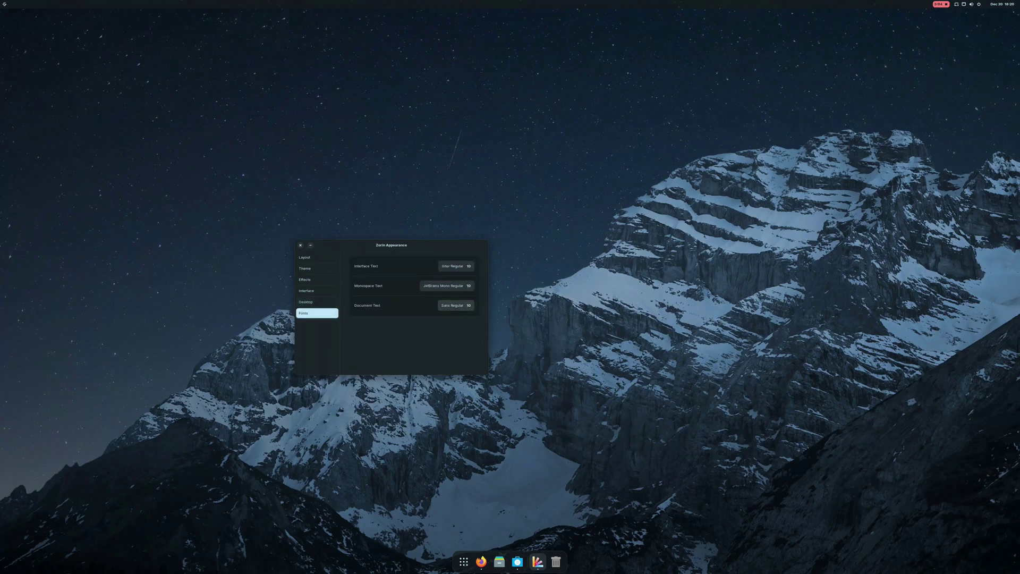
pyautogui.click(456, 266)
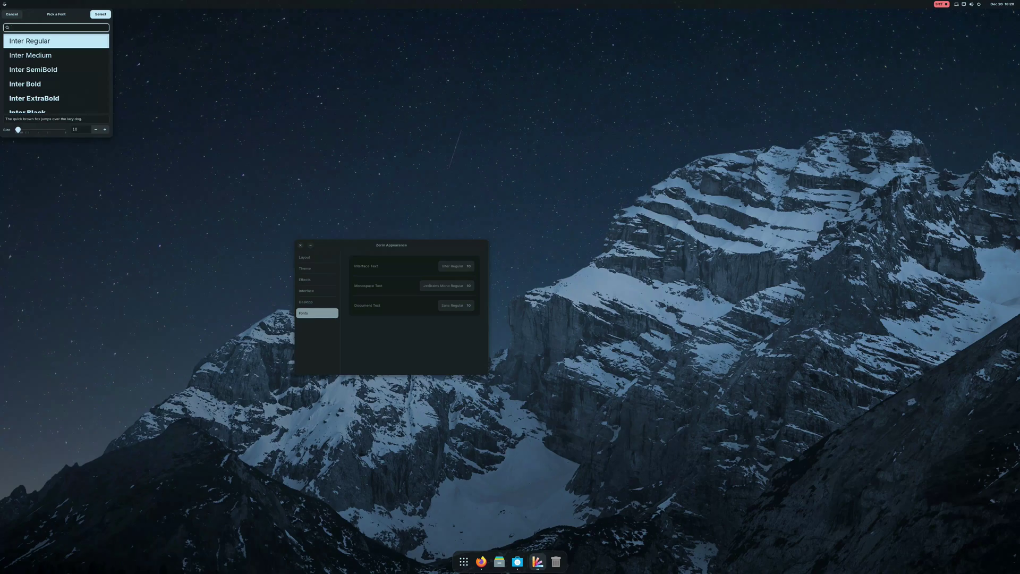
pyautogui.click(104, 129)
pyautogui.click(105, 129)
pyautogui.click(105, 129)
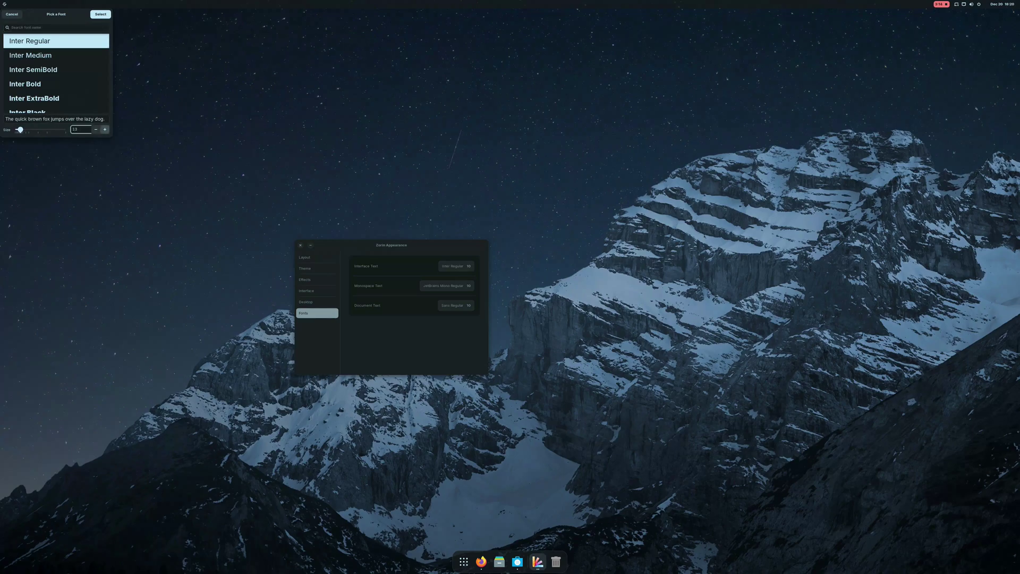
pyautogui.click(104, 129)
pyautogui.press('Return')
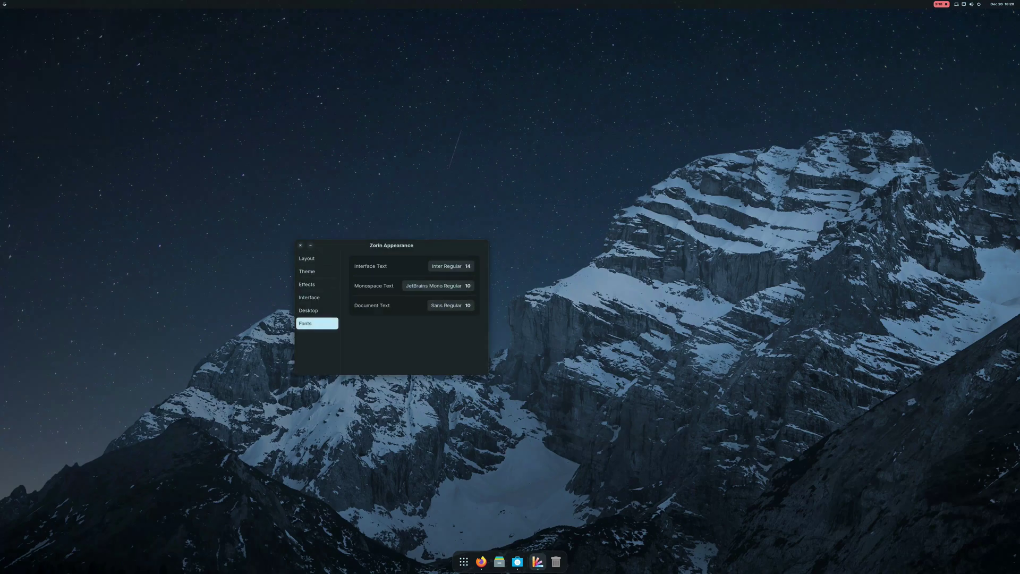
# Step: Set the monospace text font size to 14, keeping the JetBrains Mono Regular typeface
pyautogui.click(438, 285)
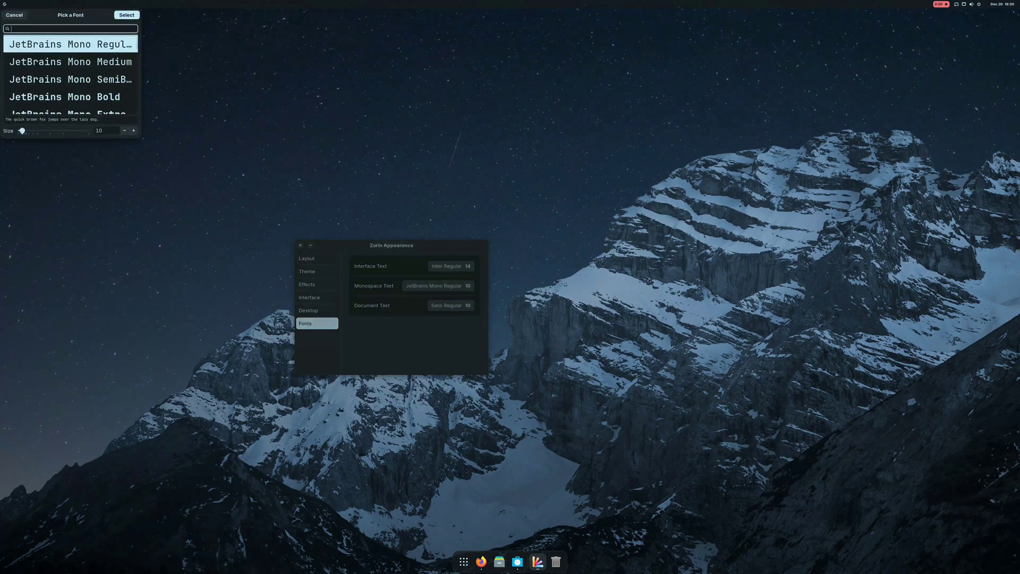
pyautogui.click(134, 130)
pyautogui.click(133, 130)
pyautogui.click(134, 130)
pyautogui.click(133, 130)
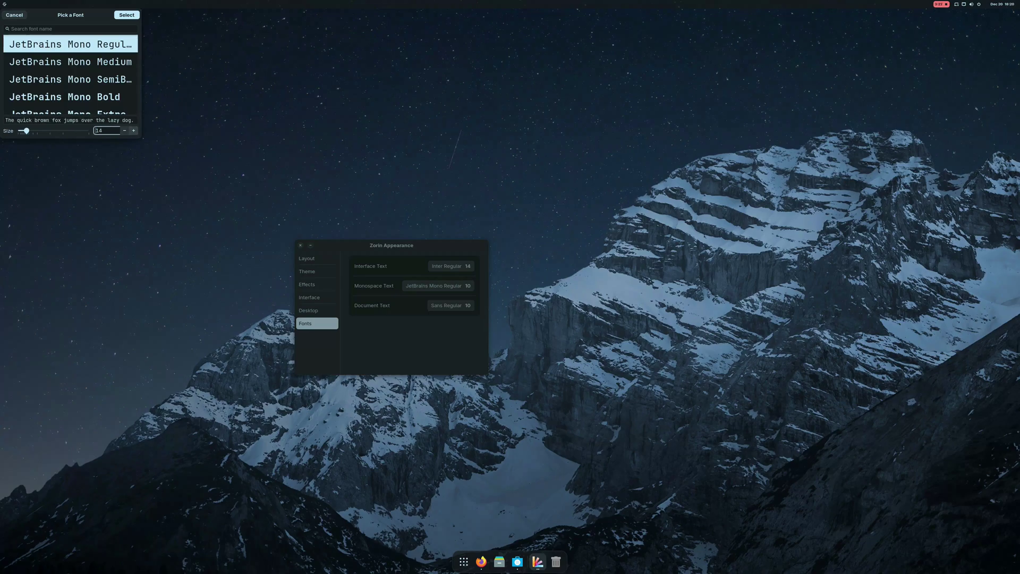
pyautogui.press('Return')
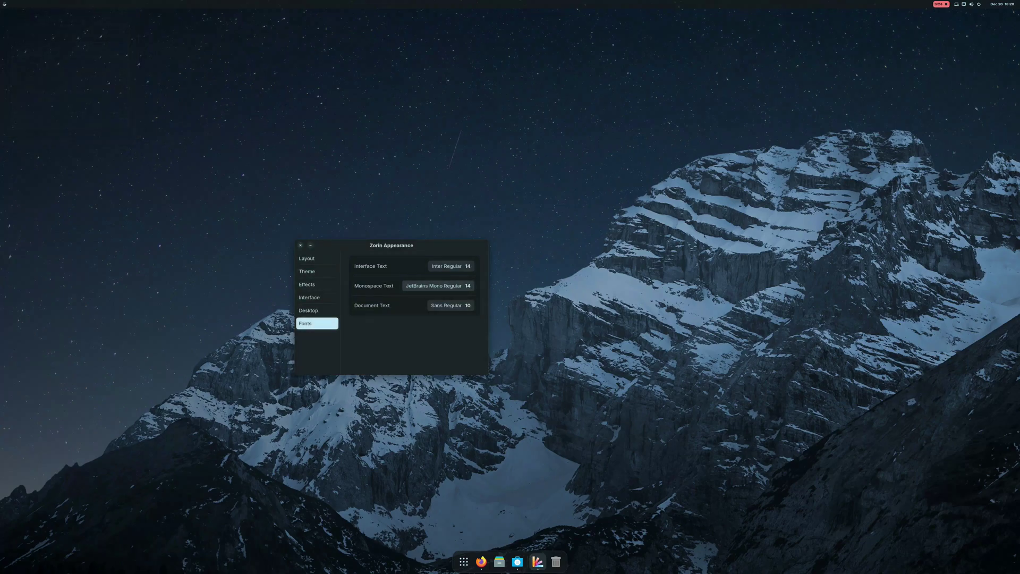
# Step: Set the document text font to Sans Regular size 14 and close the appearance settings
pyautogui.press('Tab')
pyautogui.press('Return')
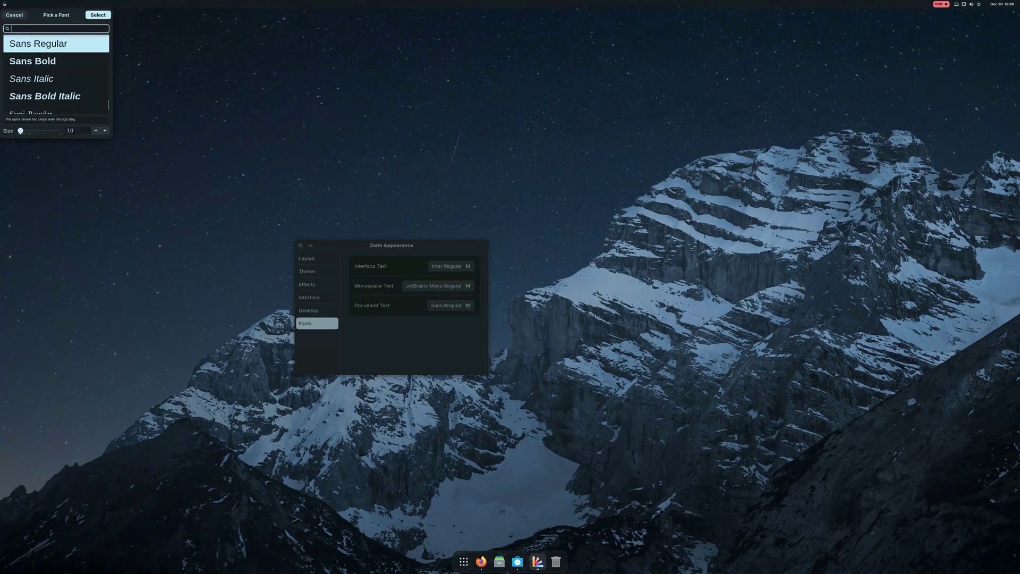
pyautogui.click(104, 130)
pyautogui.click(105, 131)
pyautogui.click(105, 130)
pyautogui.click(105, 130)
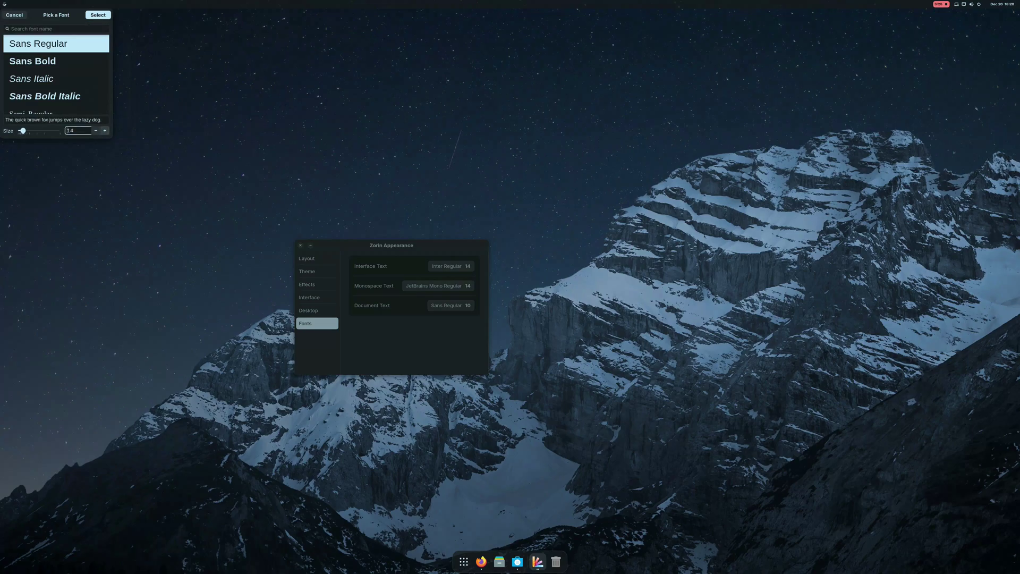
pyautogui.press('Return')
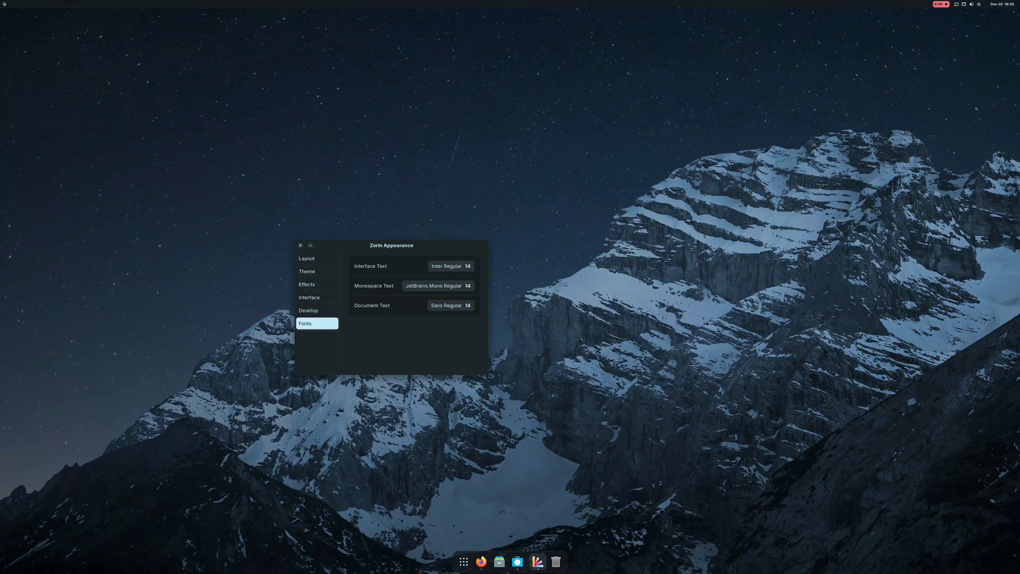
pyautogui.click(300, 245)
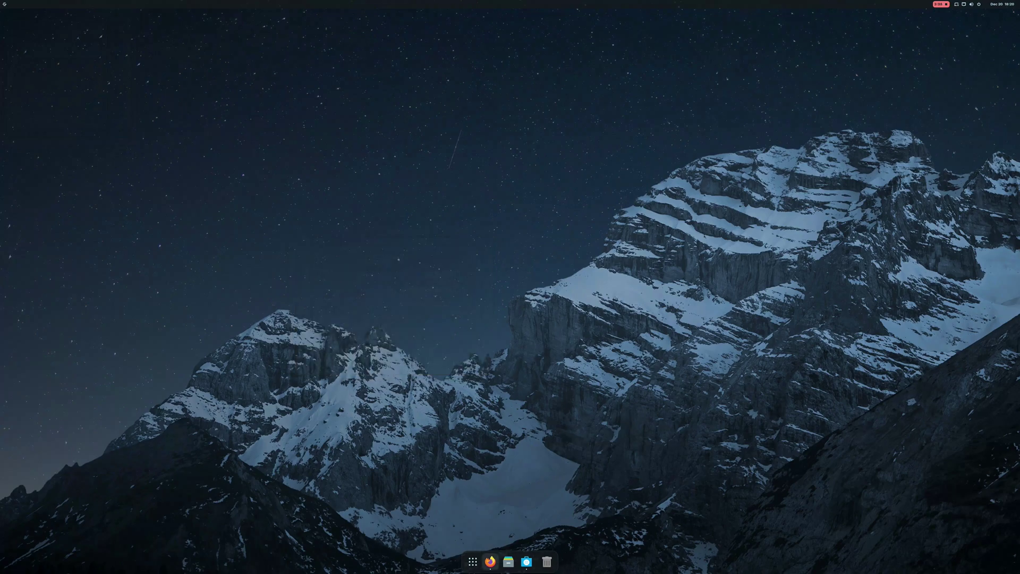
# Step: Search the installed applications for Zorin and launch Zorin Connect
pyautogui.click(472, 562)
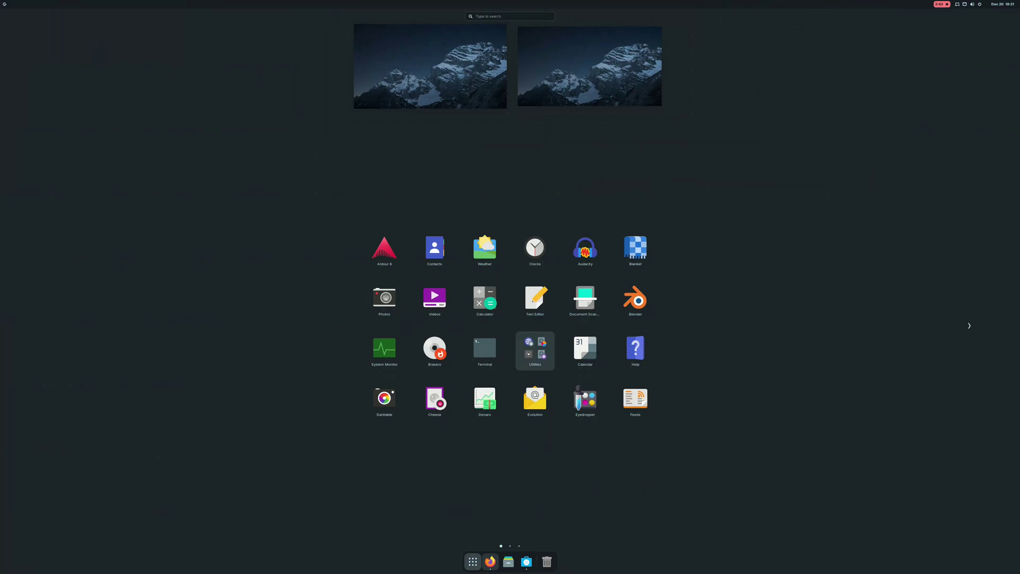
pyautogui.write('d')
pyautogui.write('ori')
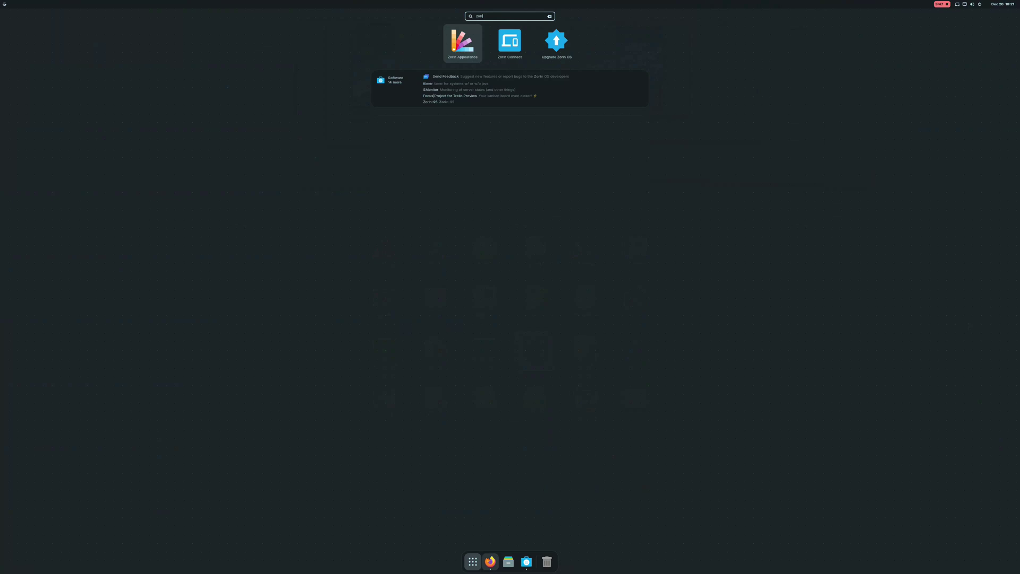
pyautogui.press('Right')
pyautogui.press('Return')
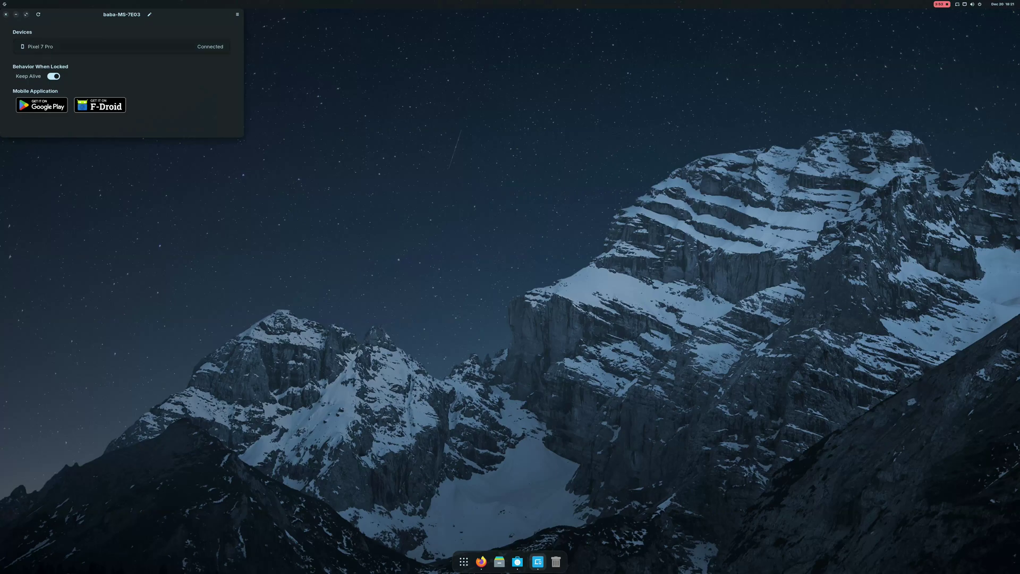
# Step: Open the settings of the connected Pixel 7 Pro and review its desktop and file sharing options
pyautogui.click(237, 14)
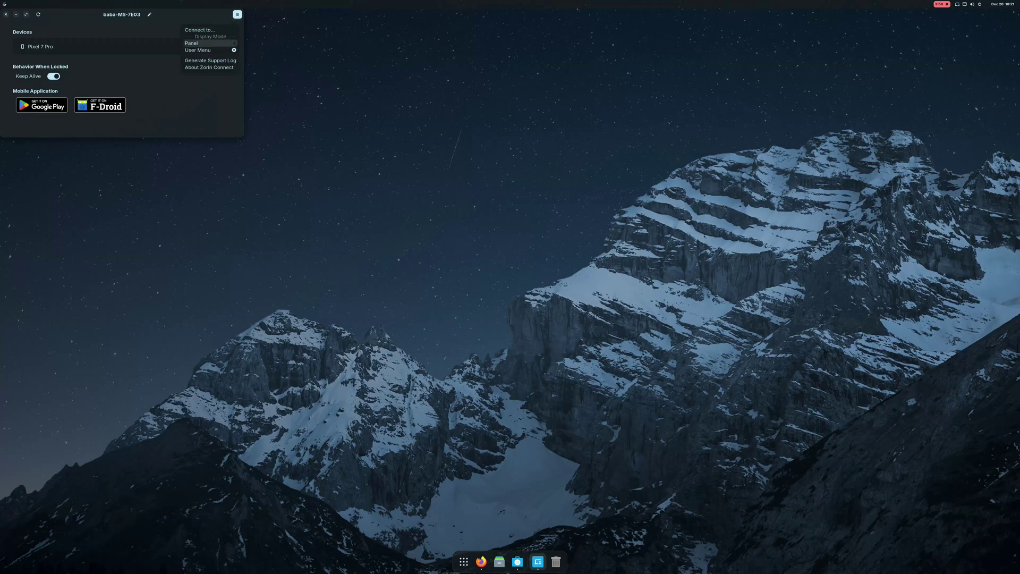
pyautogui.click(122, 47)
pyautogui.click(122, 46)
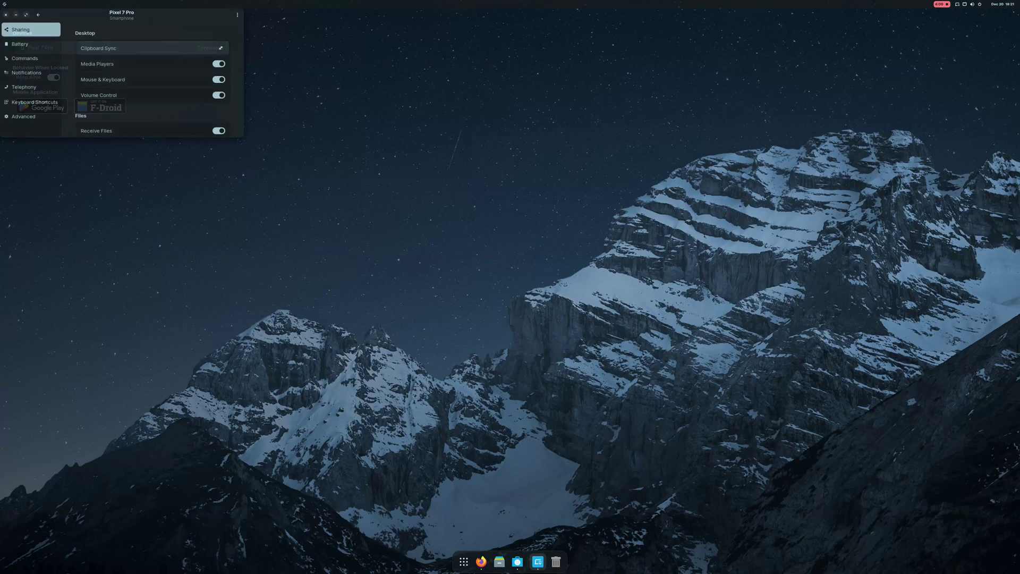
pyautogui.scroll(-2, 152, 96)
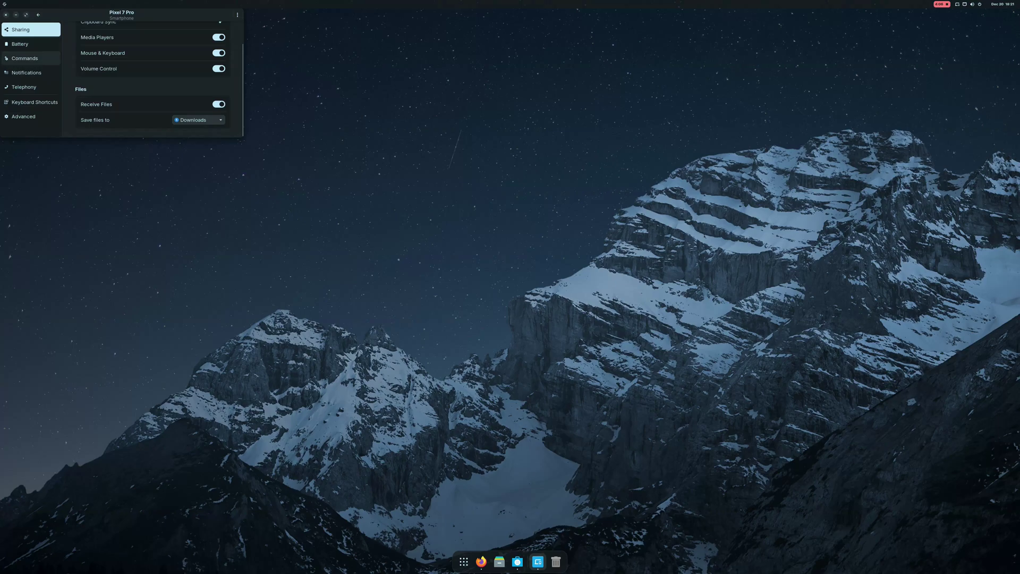
# Step: Review the phone's battery, command and notification settings, including the per-application notification list
pyautogui.click(31, 44)
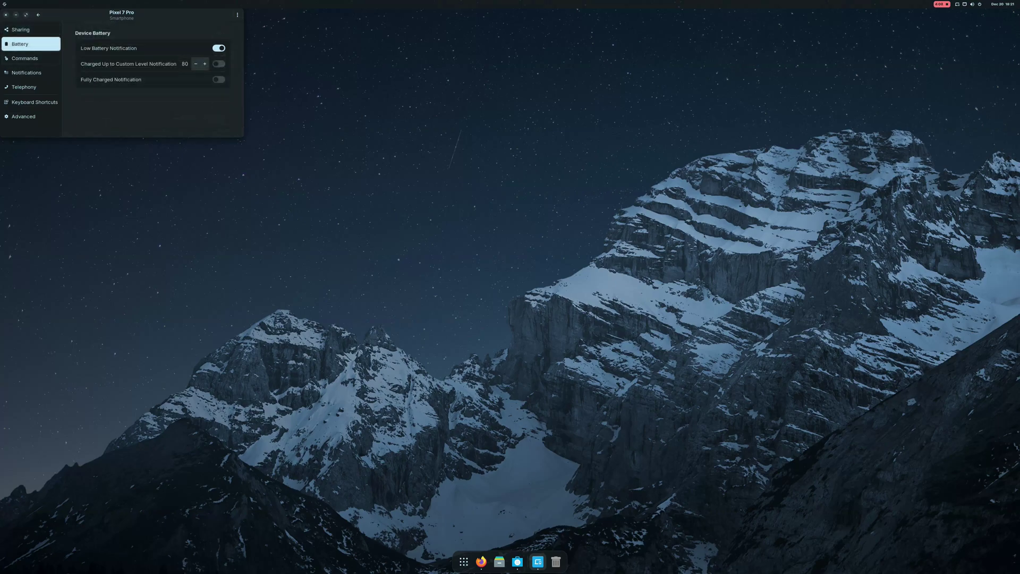
pyautogui.click(30, 58)
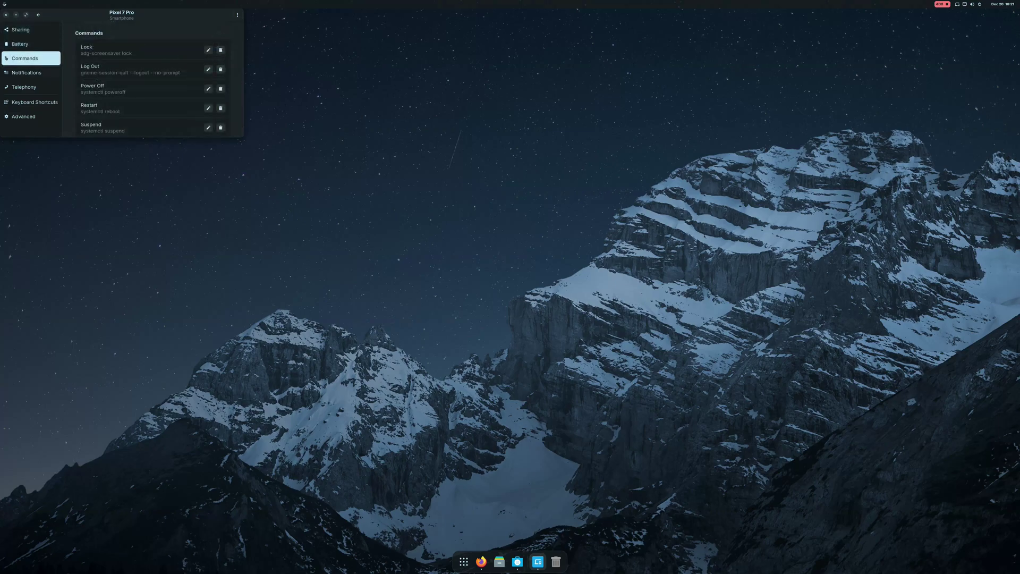
pyautogui.click(26, 73)
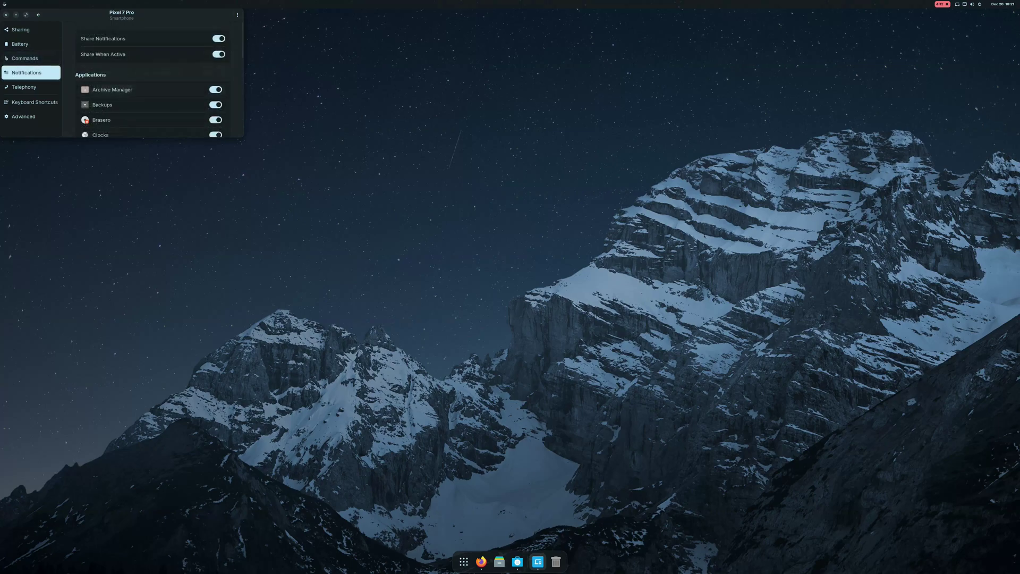
pyautogui.scroll(-3, 153, 105)
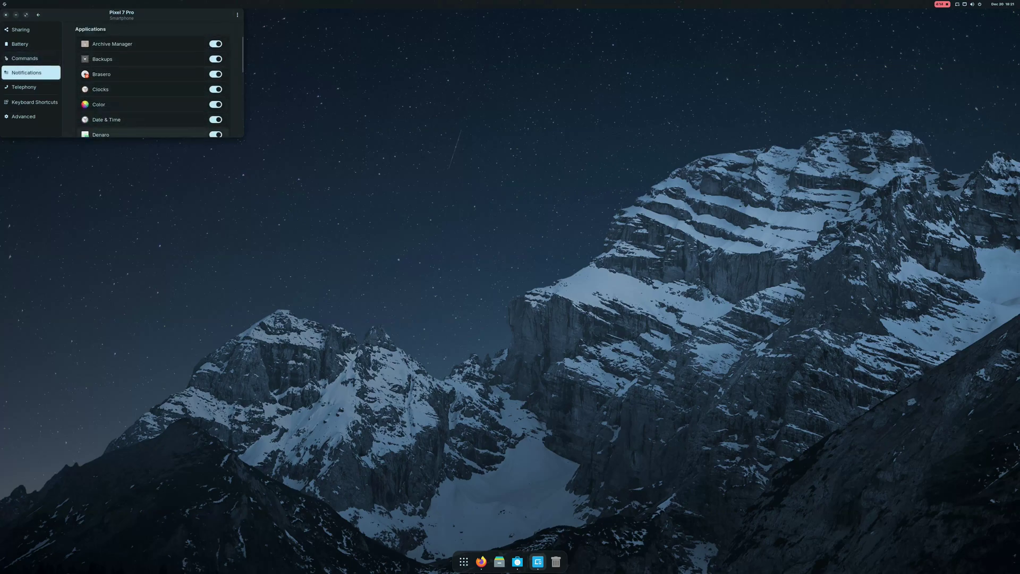
pyautogui.scroll(3, 152, 105)
# Step: Enable pausing media for incoming calls in the phone's telephony settings and review the ongoing call options
pyautogui.click(31, 87)
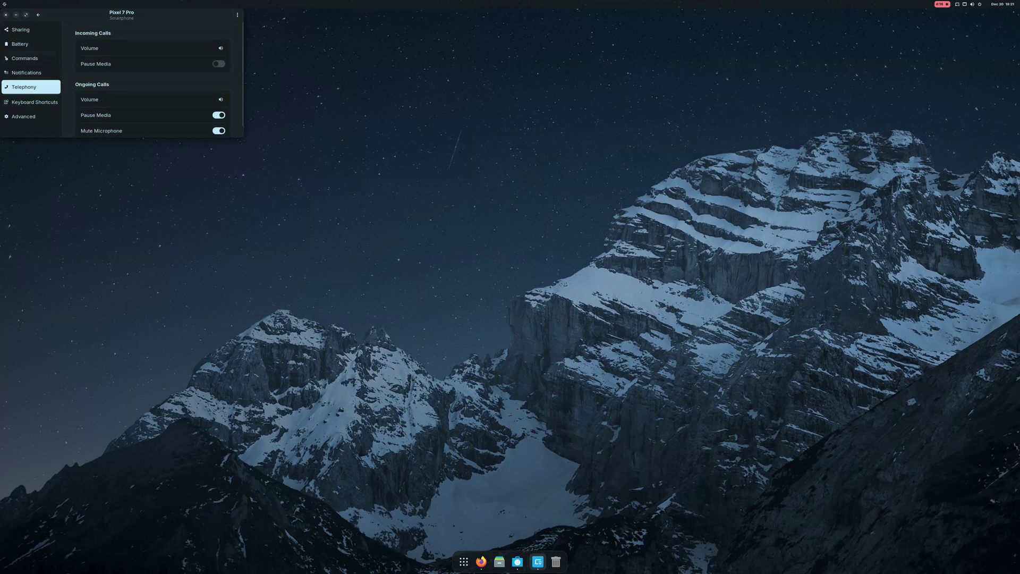
pyautogui.click(218, 64)
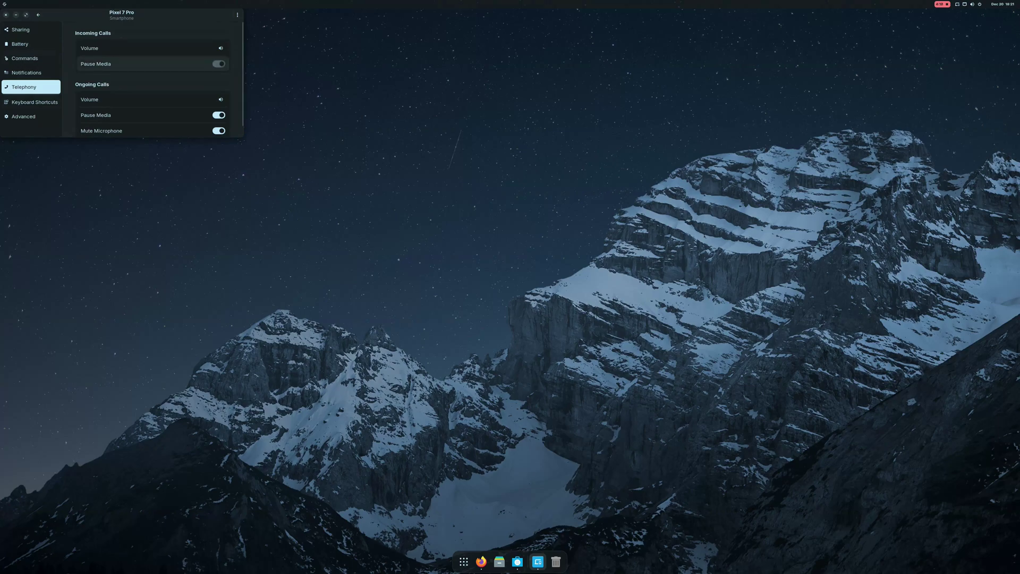
pyautogui.scroll(-1, 155, 105)
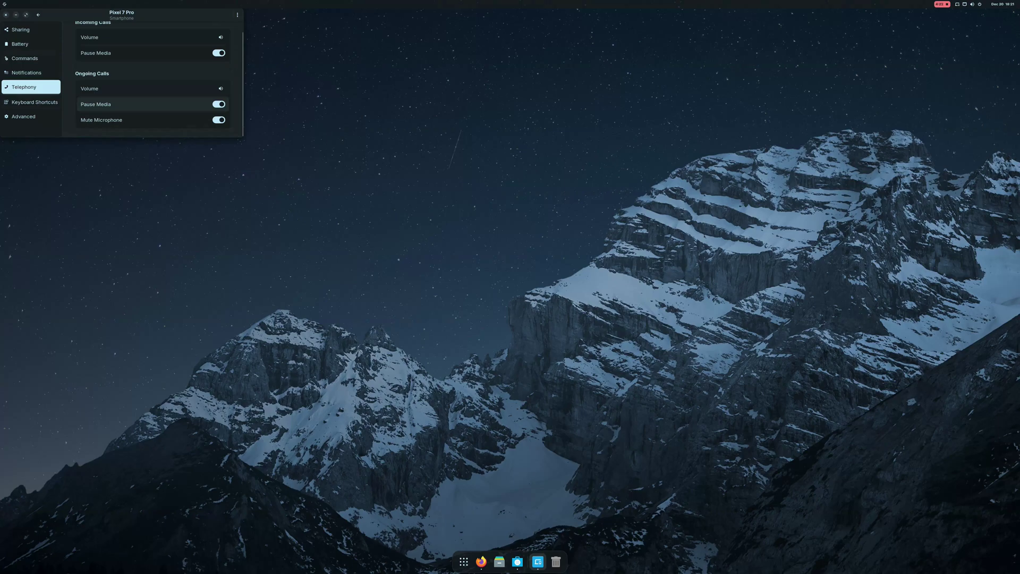
pyautogui.scroll(1, 154, 112)
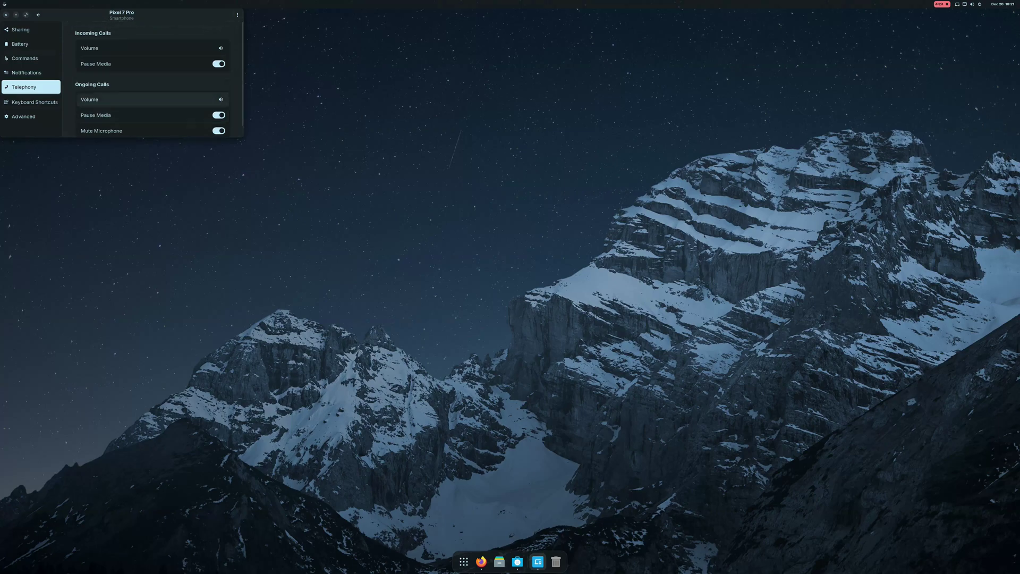
# Step: Examine the list of plugins in the phone's advanced settings, down to the experimental section
pyautogui.click(30, 116)
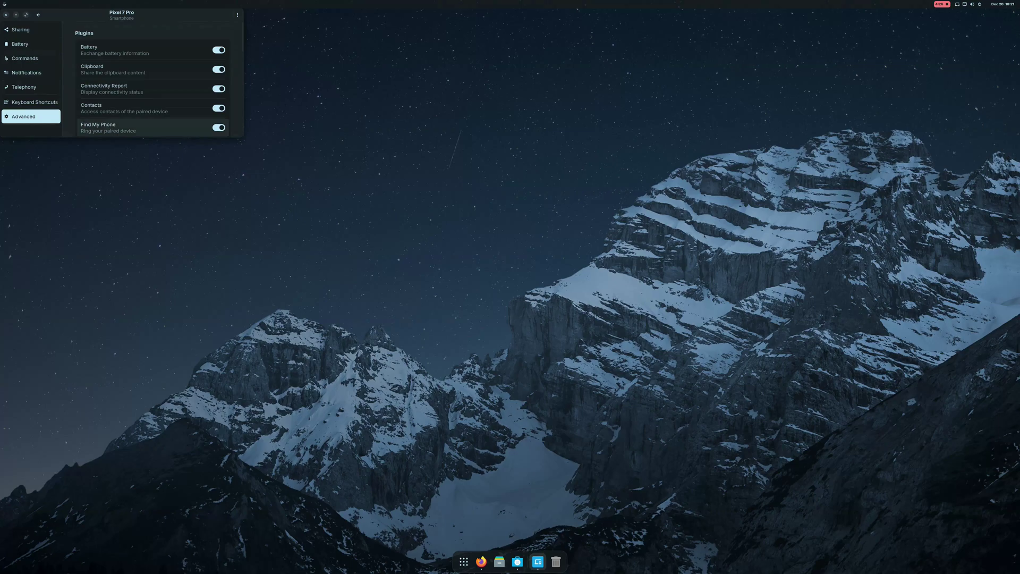
pyautogui.scroll(-6, 154, 106)
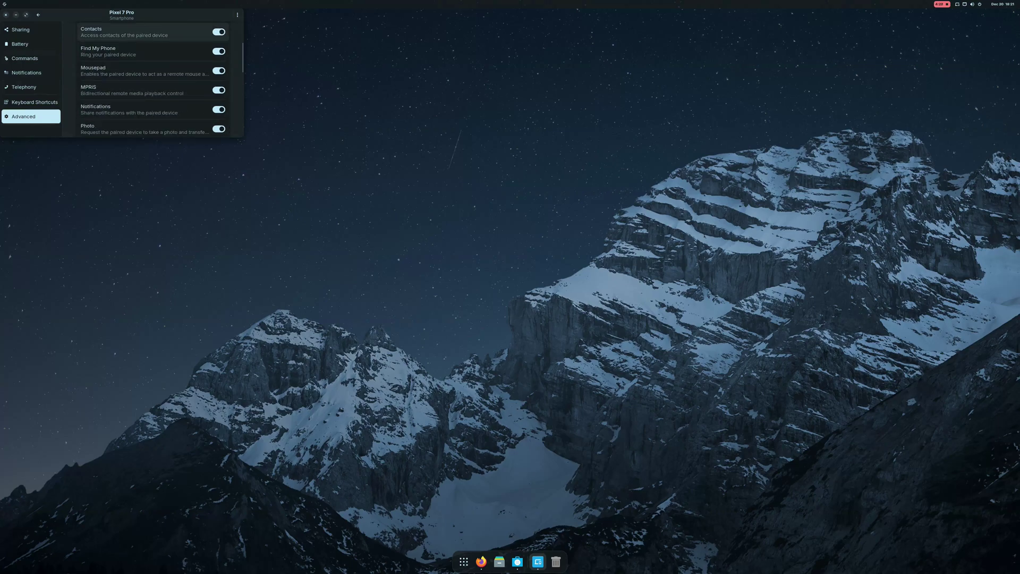
pyautogui.scroll(-10, 154, 79)
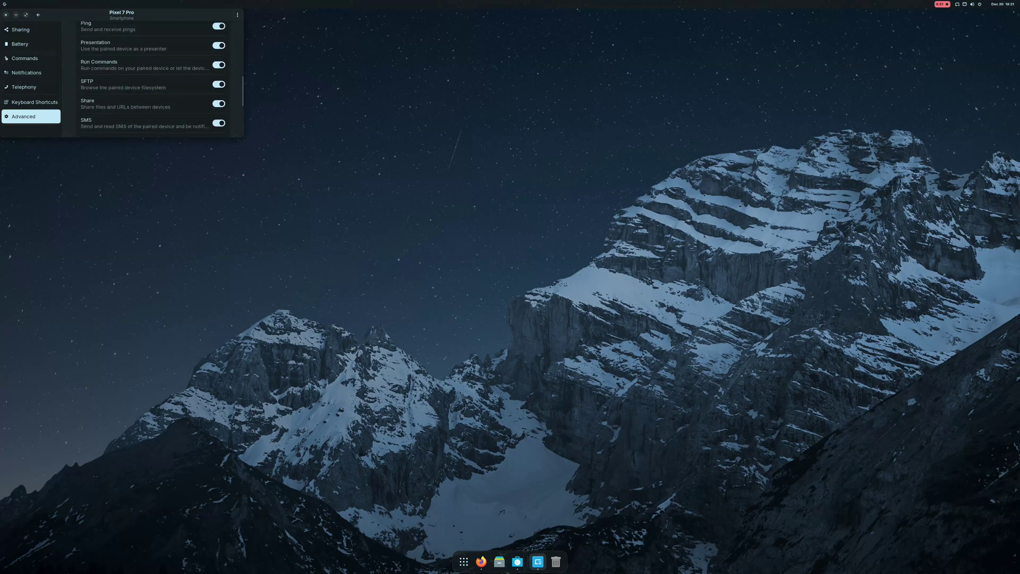
pyautogui.scroll(-6, 154, 79)
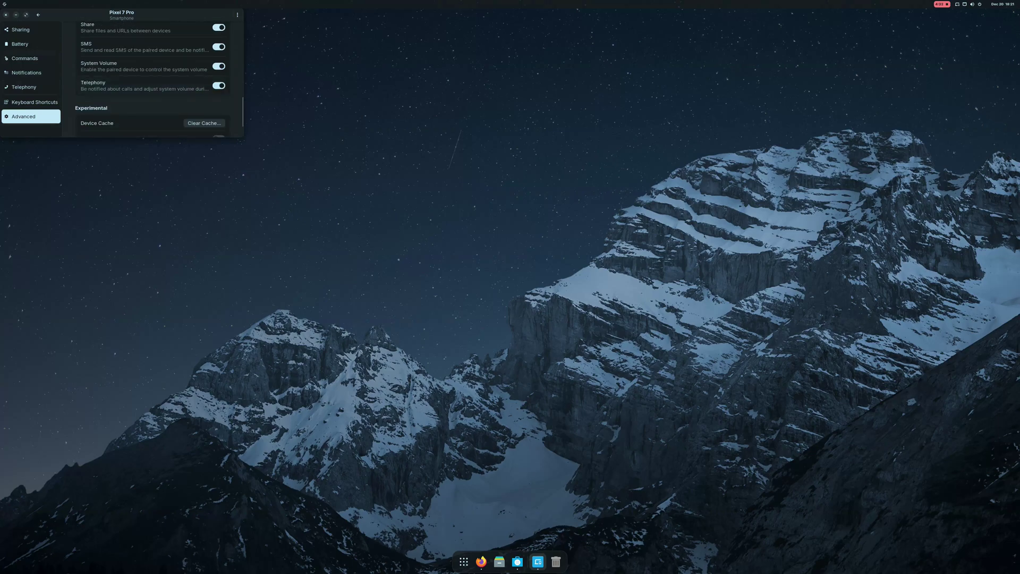
# Step: Review the remaining experimental options in the phone's advanced settings and close Zorin Connect
pyautogui.scroll(-3, 154, 80)
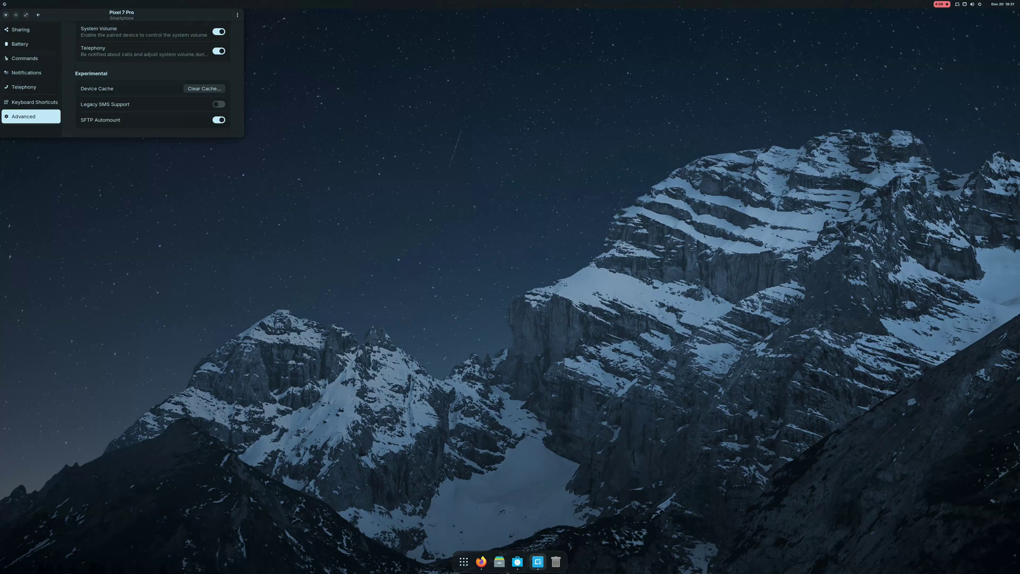
pyautogui.hotkey('alt', 'F4')
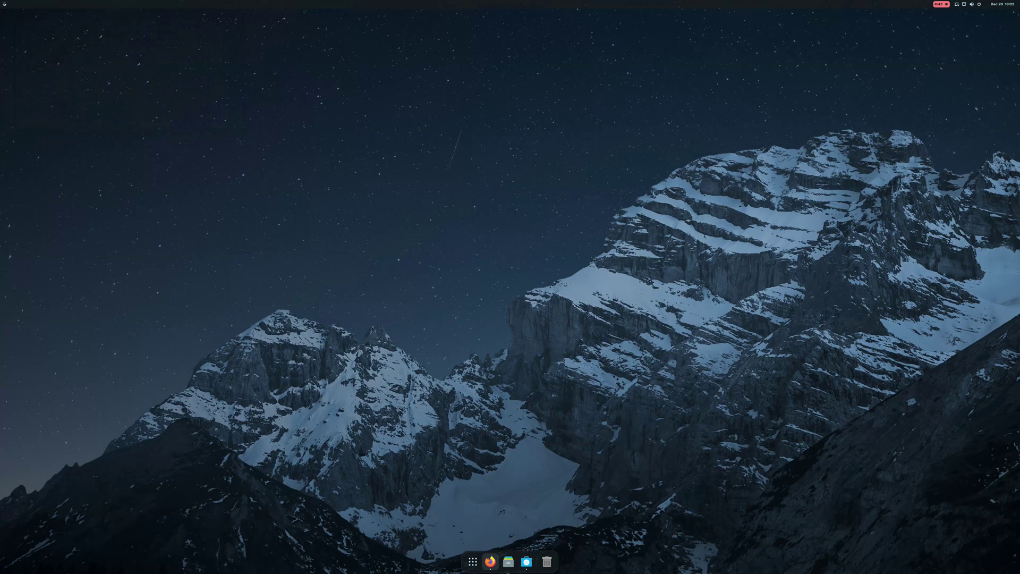
# Step: Open System Monitor, view the CPU, memory and network resource graphs, and close it
pyautogui.click(473, 561)
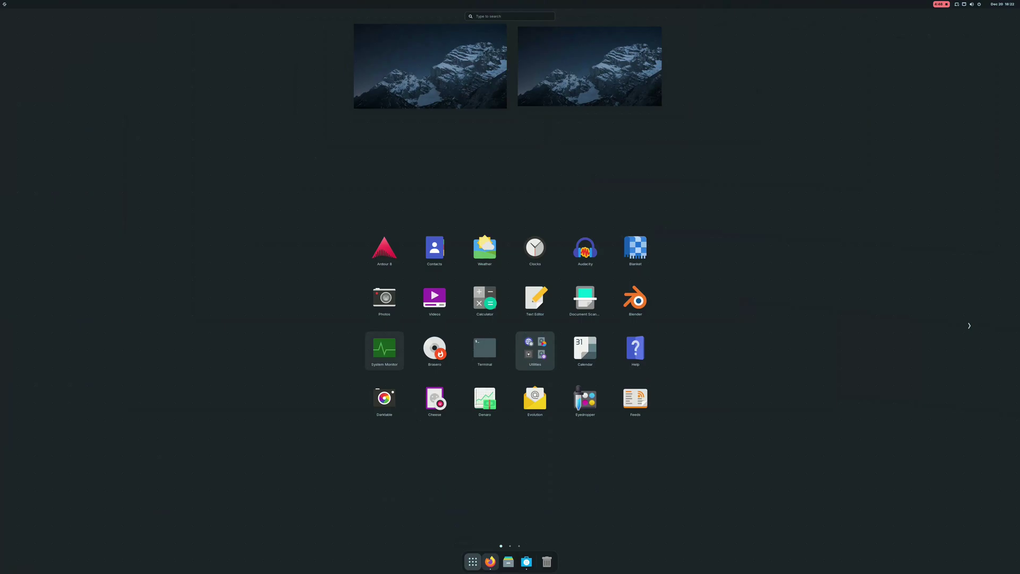
pyautogui.press('Return')
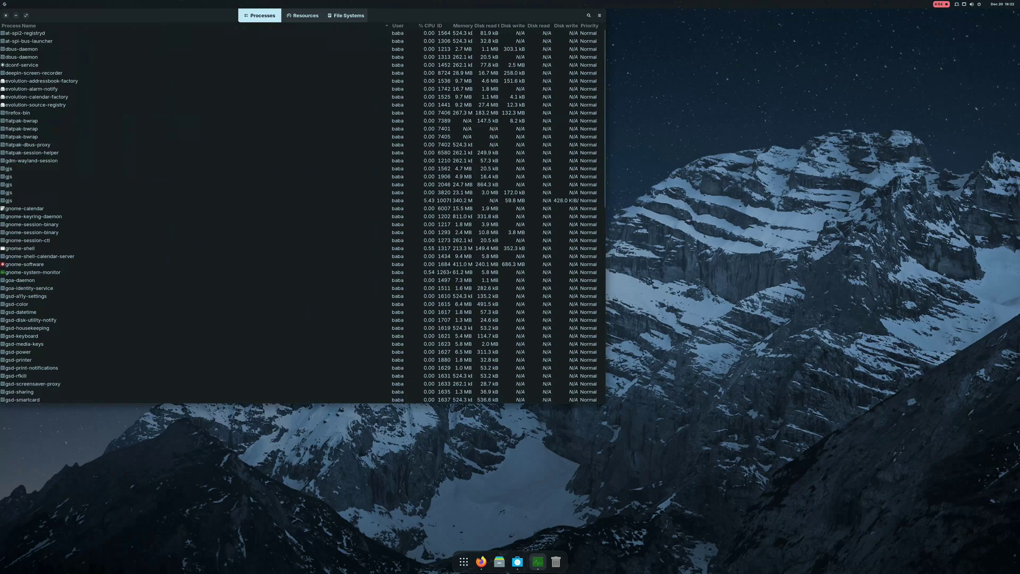
pyautogui.click(302, 15)
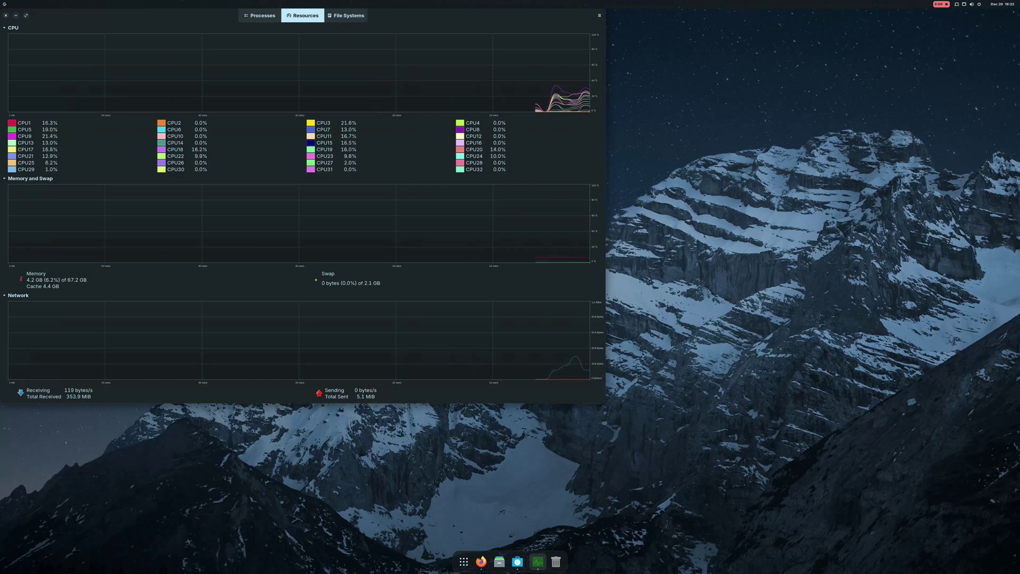
pyautogui.hotkey('alt', 'F4')
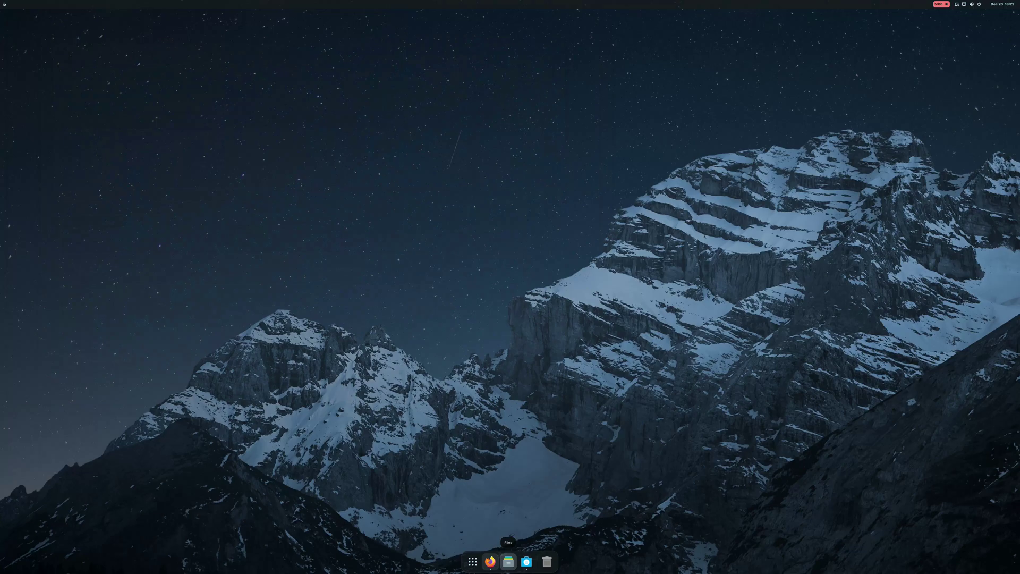
# Step: Open the Home folder in the file manager, enlarge its window to view the folders, and close it
pyautogui.click(508, 562)
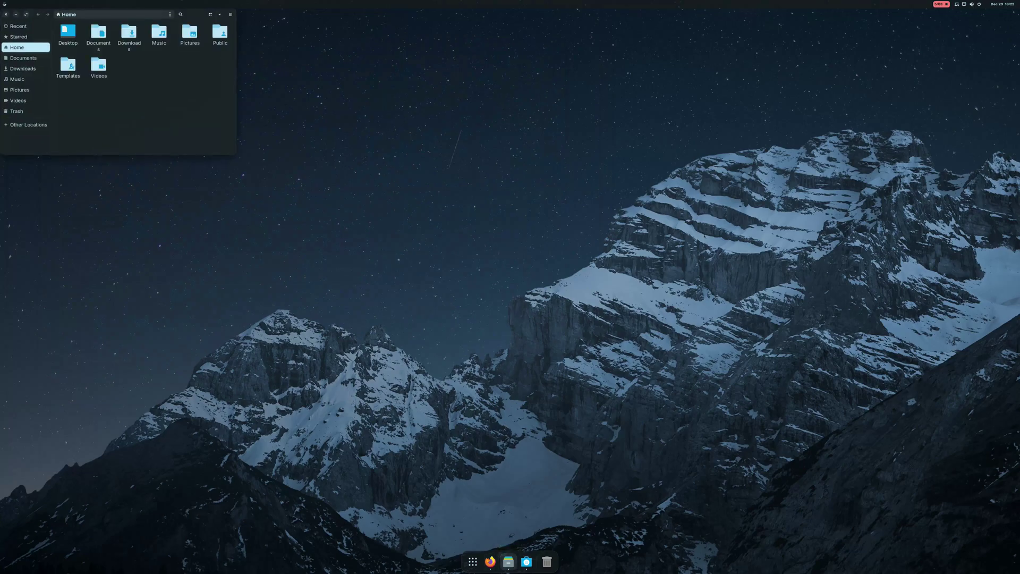
pyautogui.moveTo(236, 154); pyautogui.dragTo(355, 317)
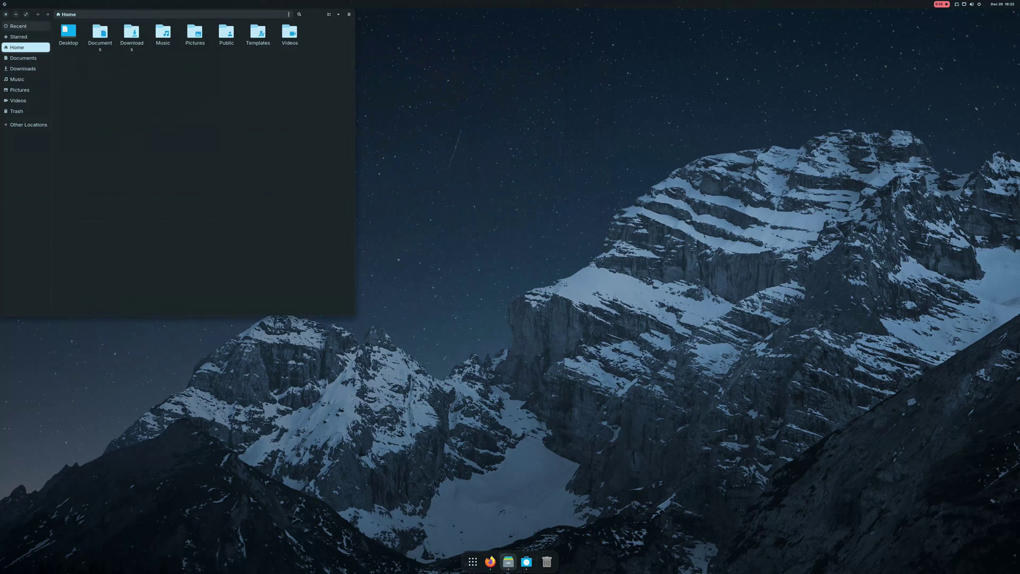
pyautogui.click(6, 15)
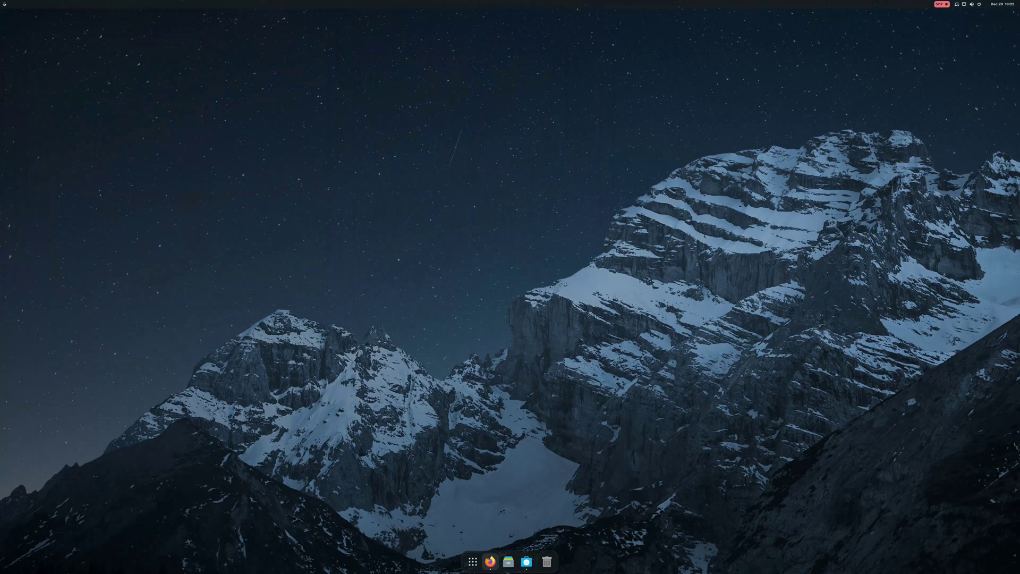
# Step: Launch OBS Studio from the installed applications and select the screen capture source in the preview scene
pyautogui.click(473, 562)
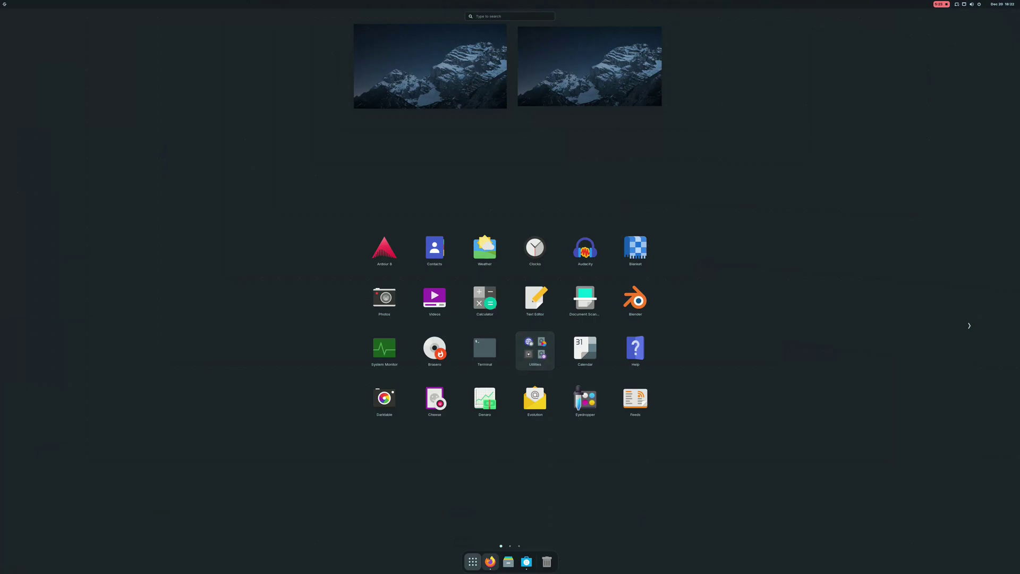
pyautogui.scroll(-1, 536, 351)
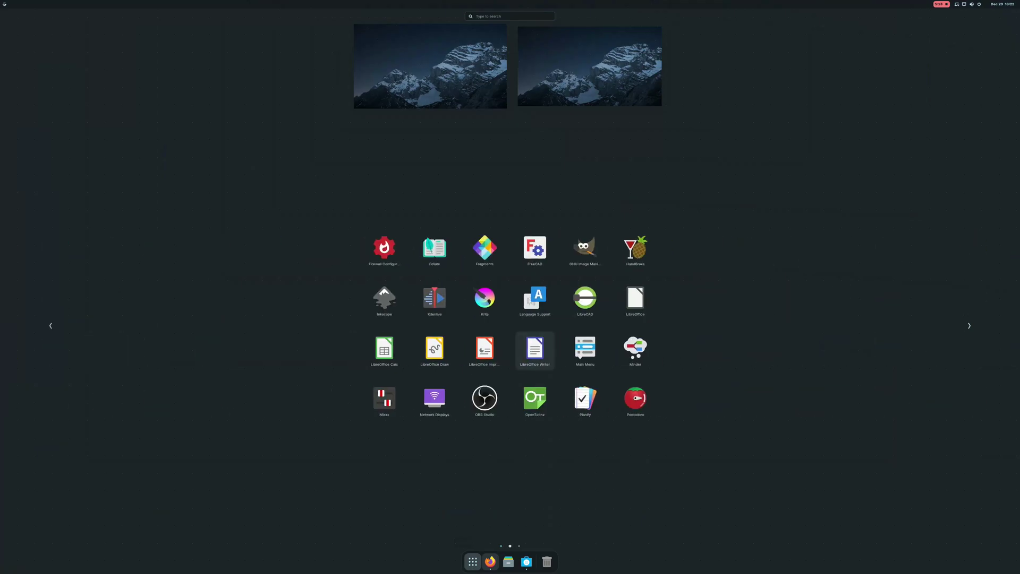
pyautogui.press('Return')
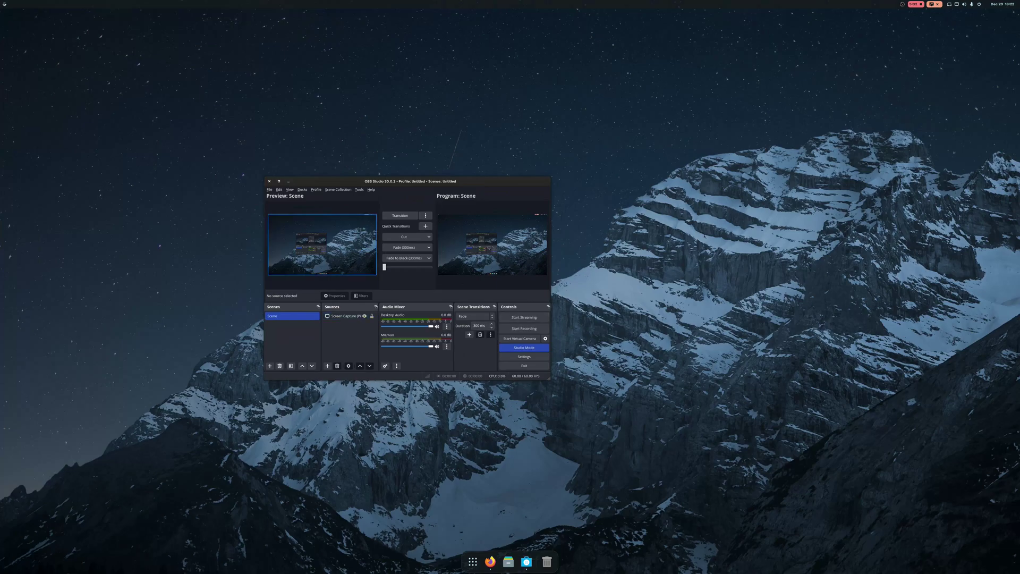
pyautogui.click(322, 245)
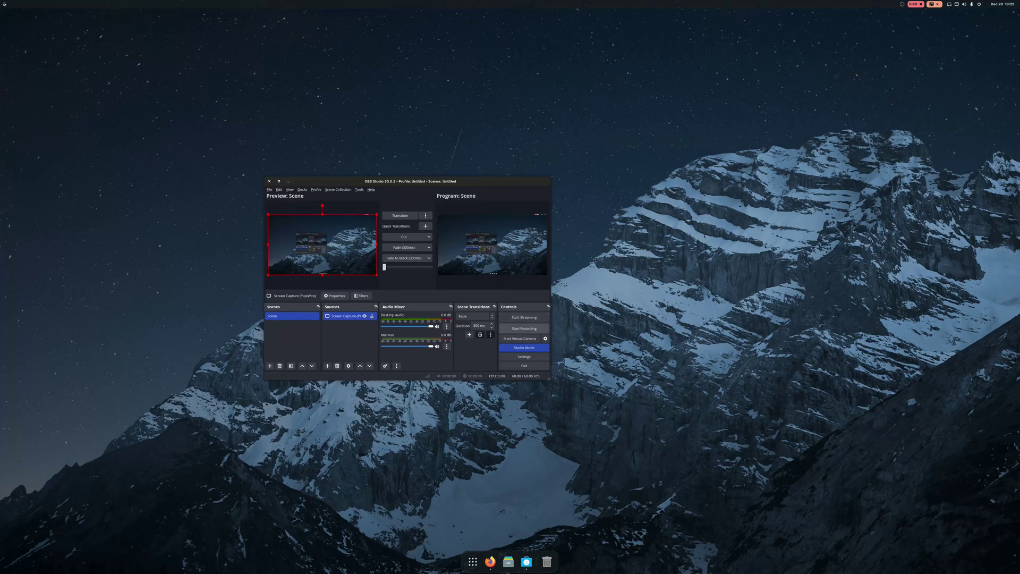
# Step: Try to start a screen recording in OBS Studio and close the program
pyautogui.click(523, 328)
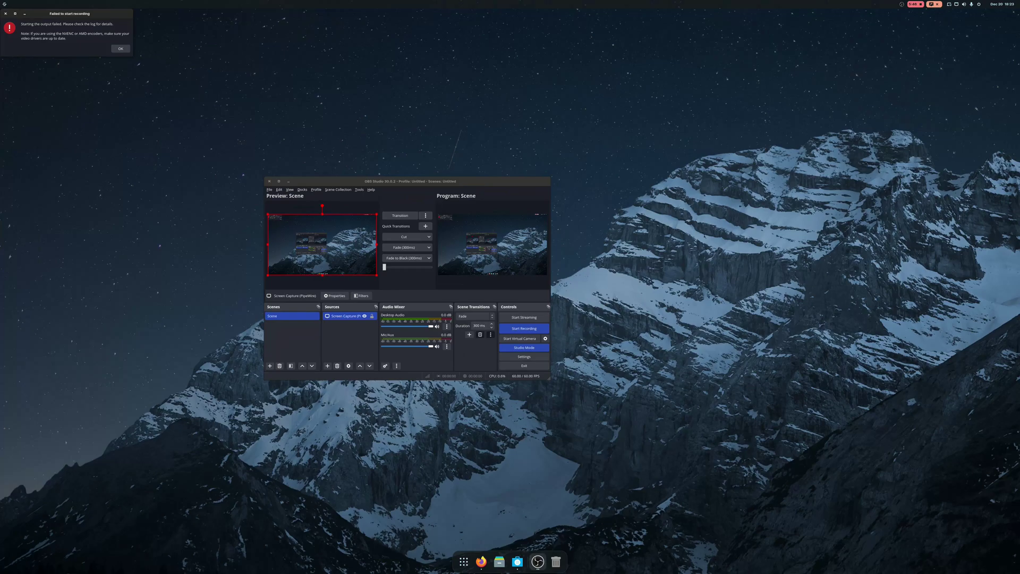
pyautogui.click(121, 48)
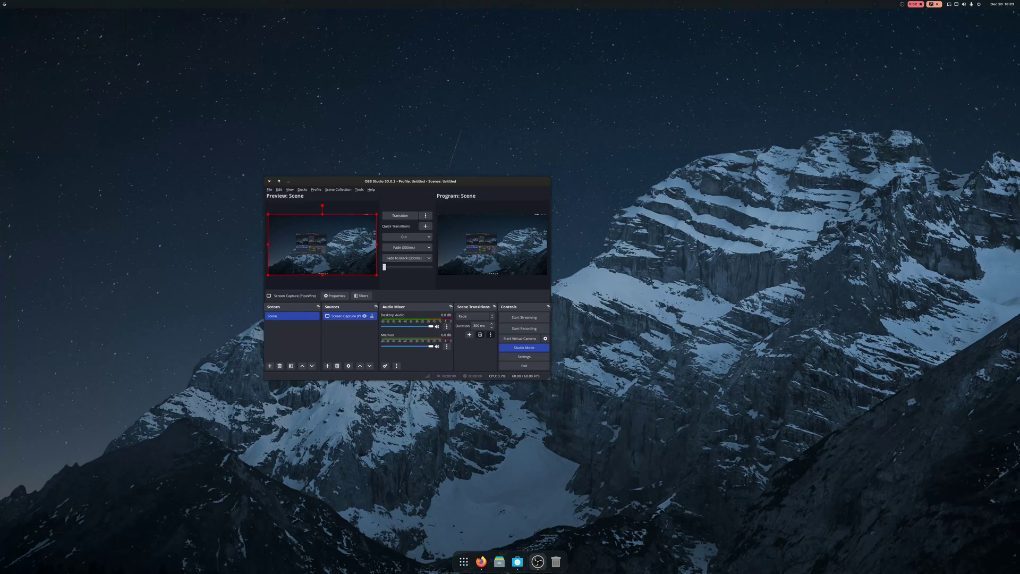
pyautogui.hotkey('alt', 'F4')
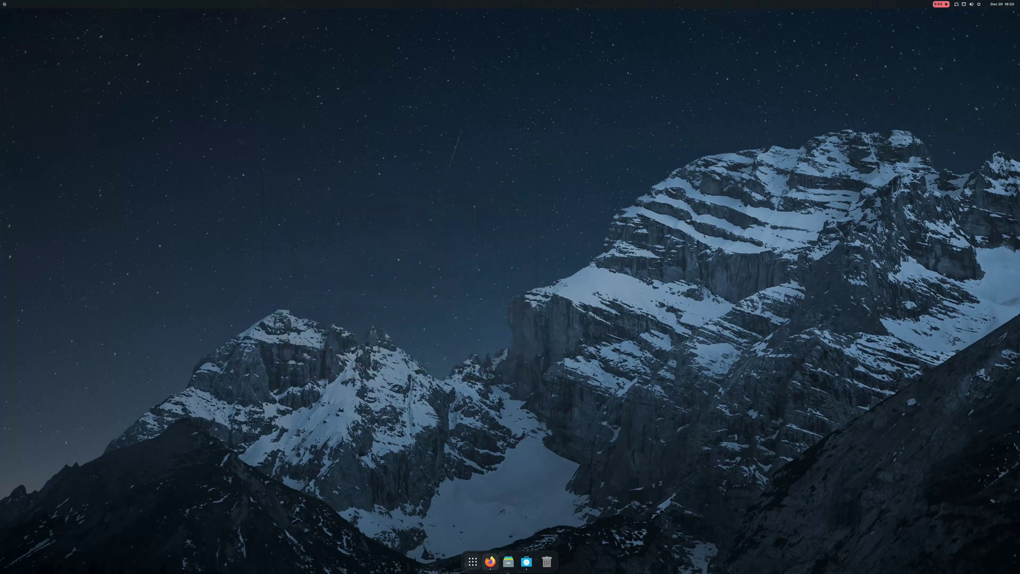
# Step: Launch Audacity, continue past the incompatible plugins notice and welcome message, and close the program
pyautogui.click(472, 562)
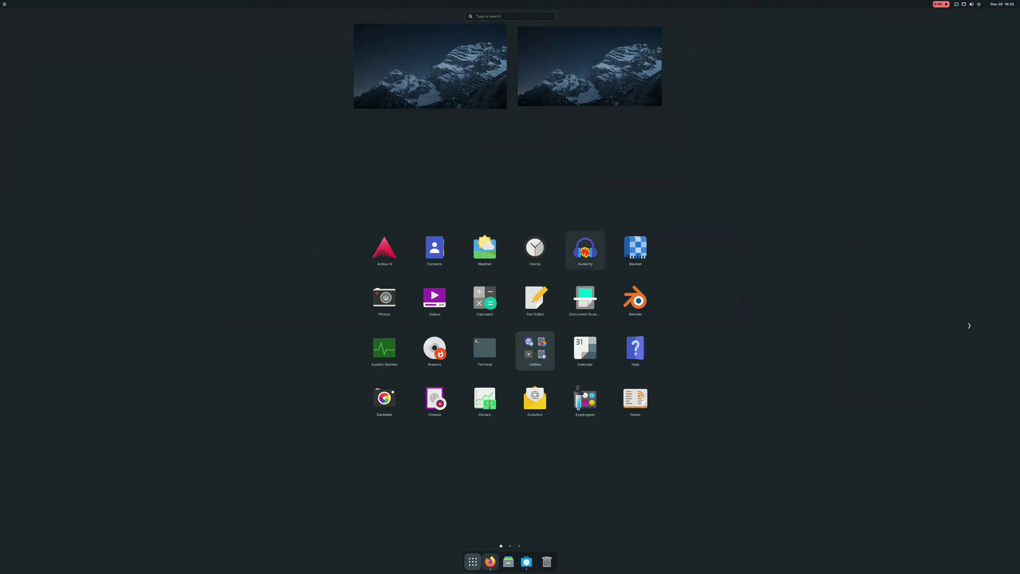
pyautogui.click(585, 247)
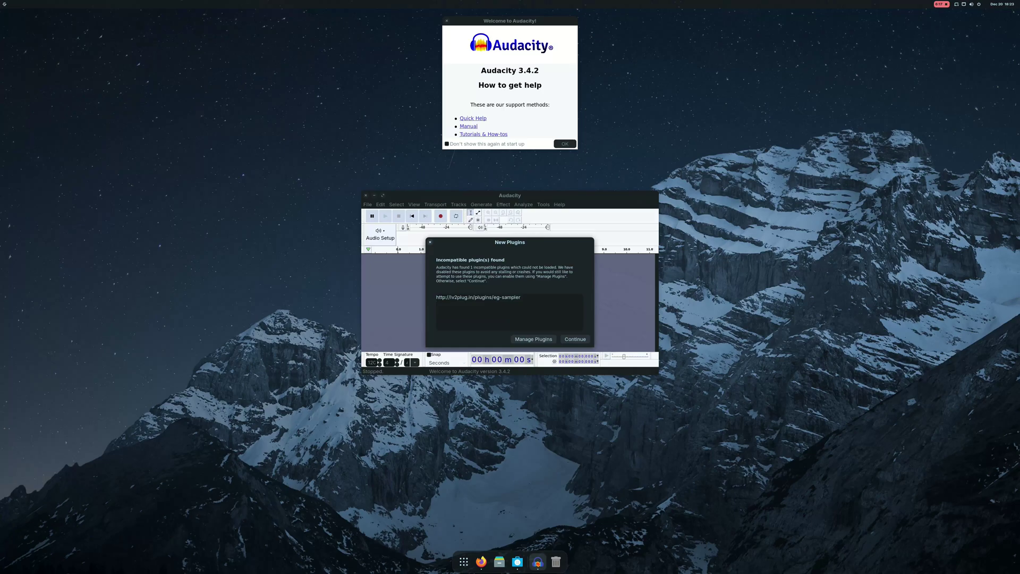
pyautogui.click(575, 339)
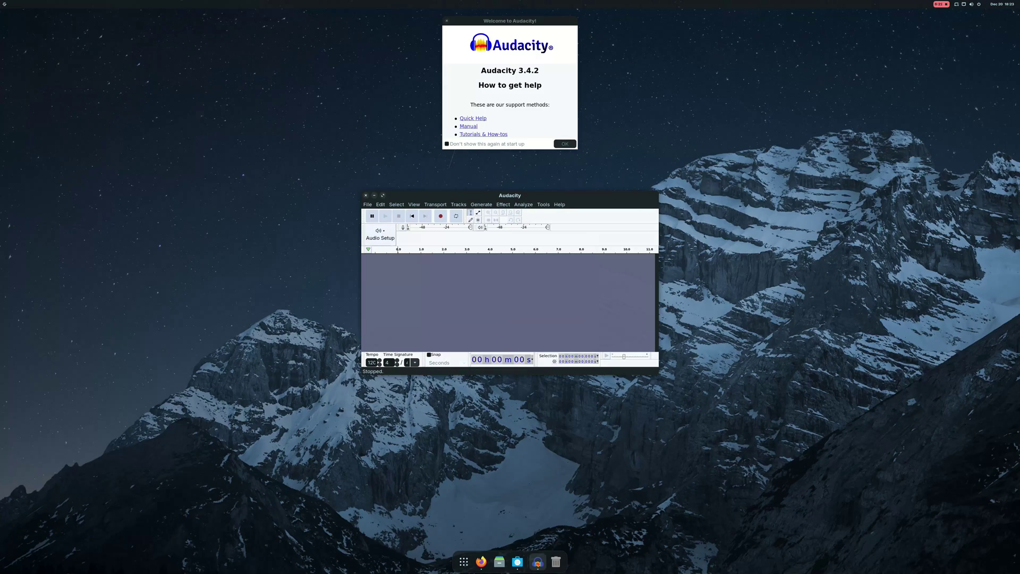
pyautogui.click(564, 144)
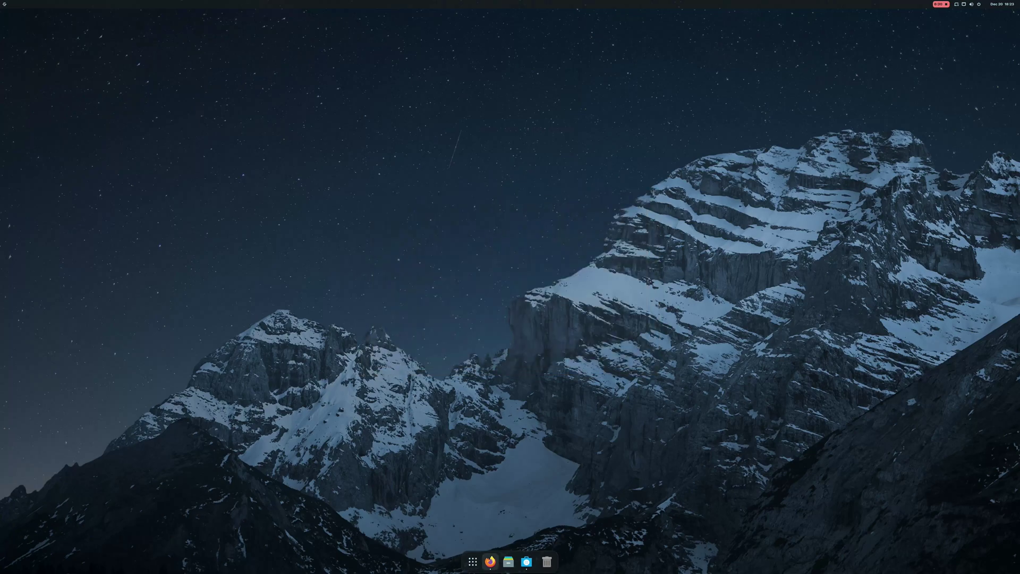
# Step: Open a Terminal window, move it towards the middle of the desktop and enlarge it
pyautogui.click(472, 562)
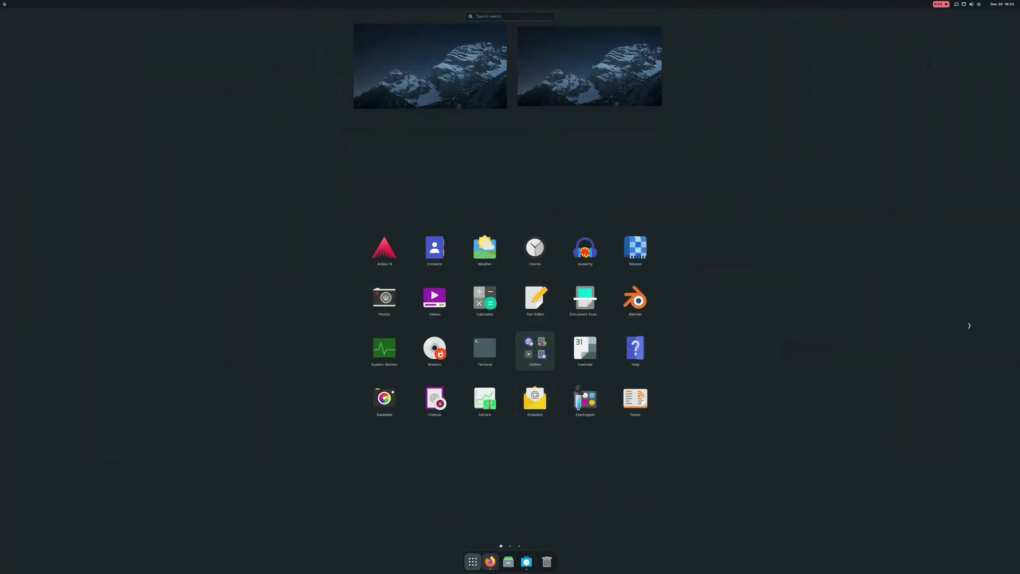
pyautogui.click(485, 349)
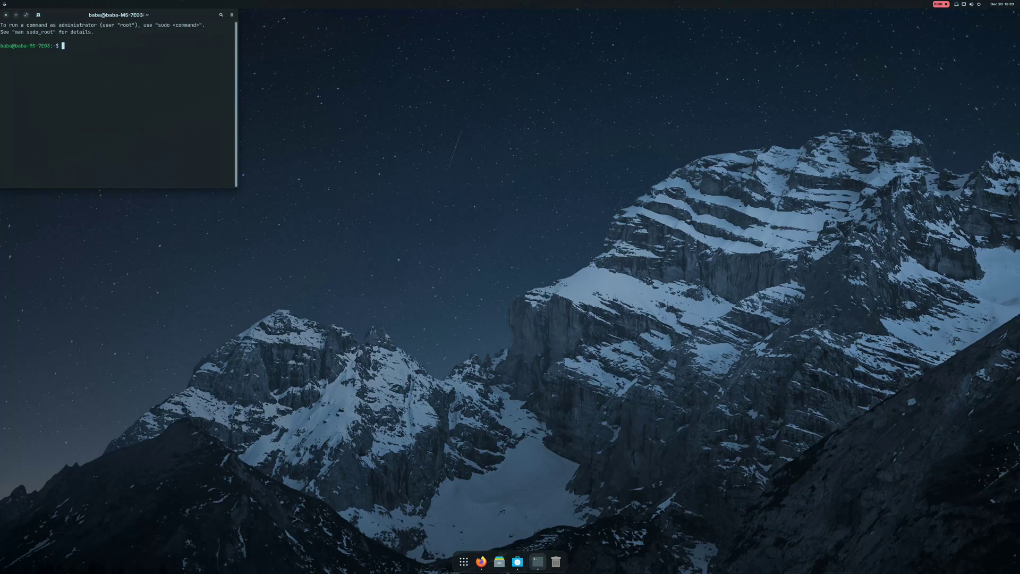
pyautogui.moveTo(175, 15); pyautogui.dragTo(443, 197)
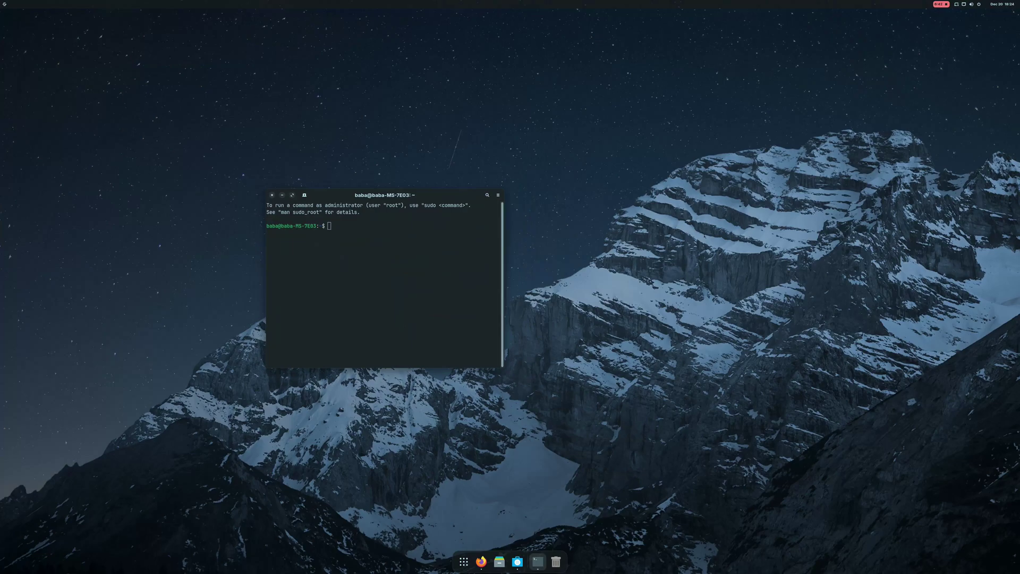
pyautogui.moveTo(504, 369); pyautogui.dragTo(571, 416)
pyautogui.press('super+Up')
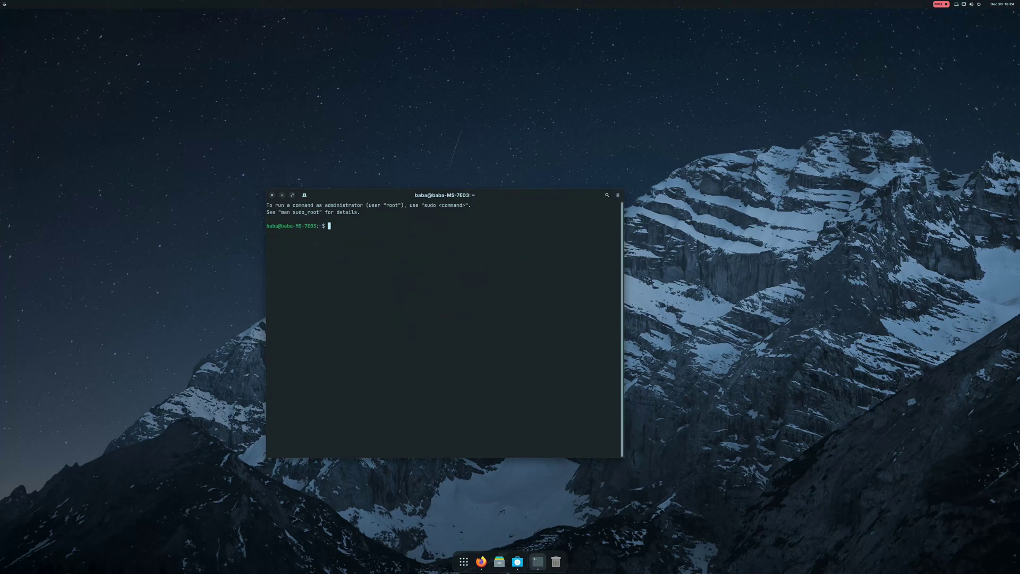
# Step: List the home directory with ls, clear the output and end the terminal session with exit
pyautogui.write('ls')
pyautogui.press('Return')
pyautogui.write('clear')
pyautogui.press('Return')
pyautogui.write('exit')
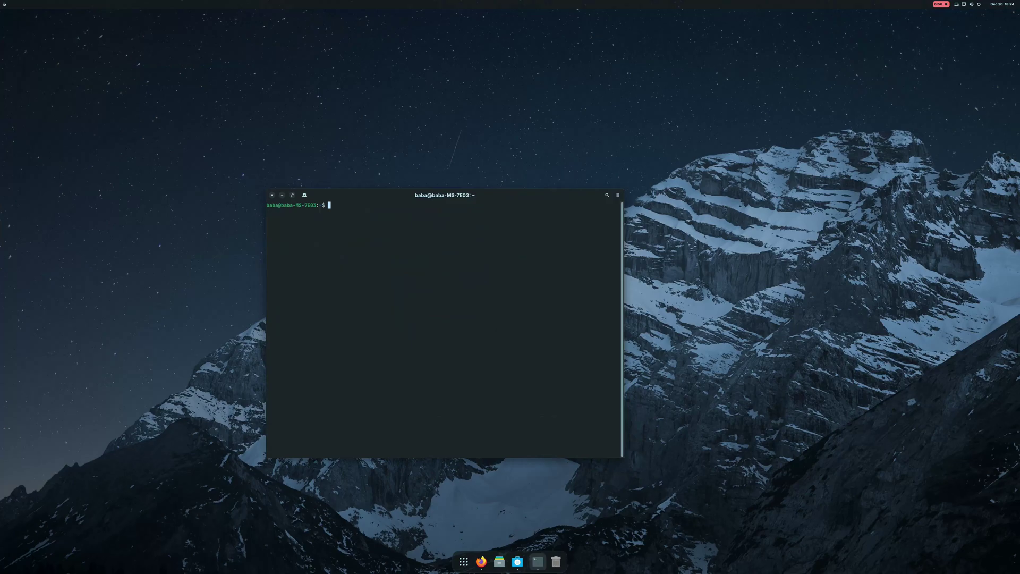
pyautogui.press('Return')
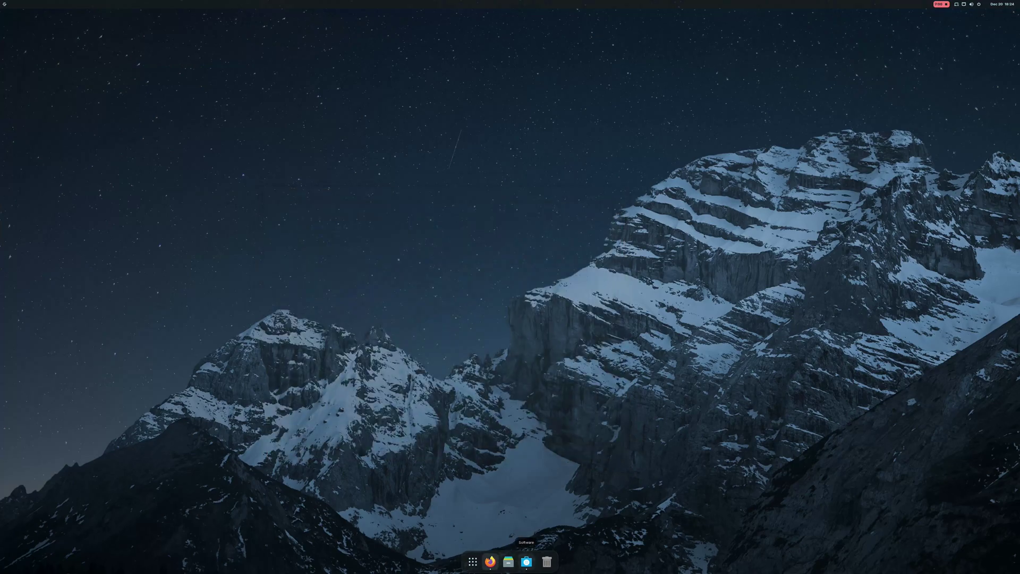
# Step: Switch to Software, leave the GPU Screen Recorder page and clear the app search to return to the Explore overview
pyautogui.click(526, 562)
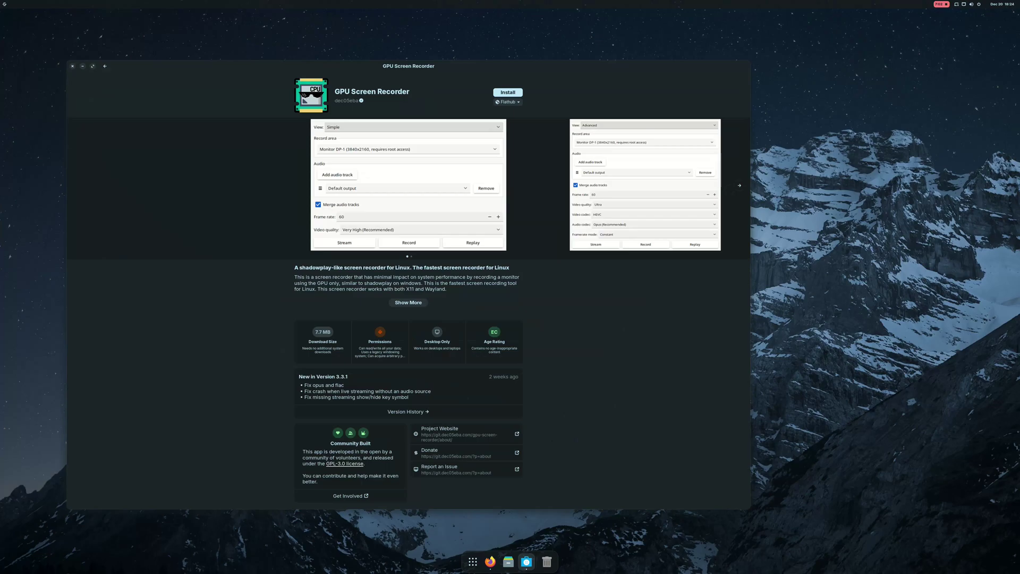
pyautogui.click(105, 66)
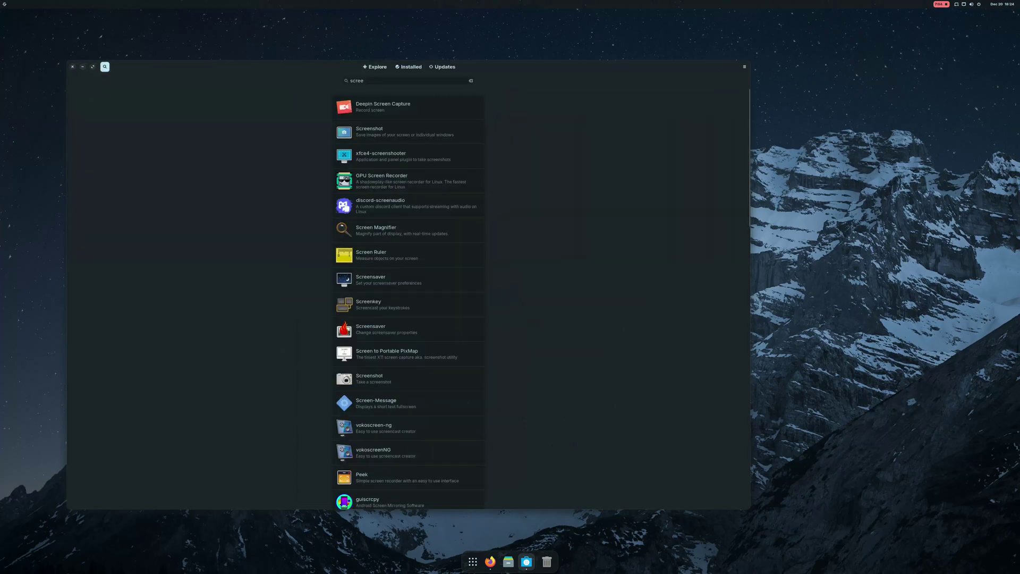
pyautogui.click(470, 80)
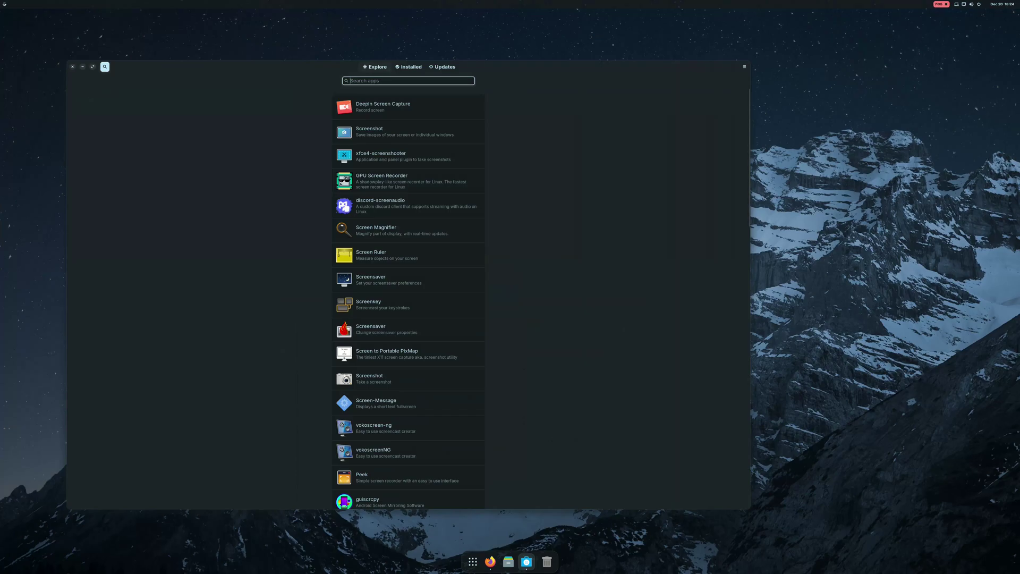
pyautogui.press('Escape')
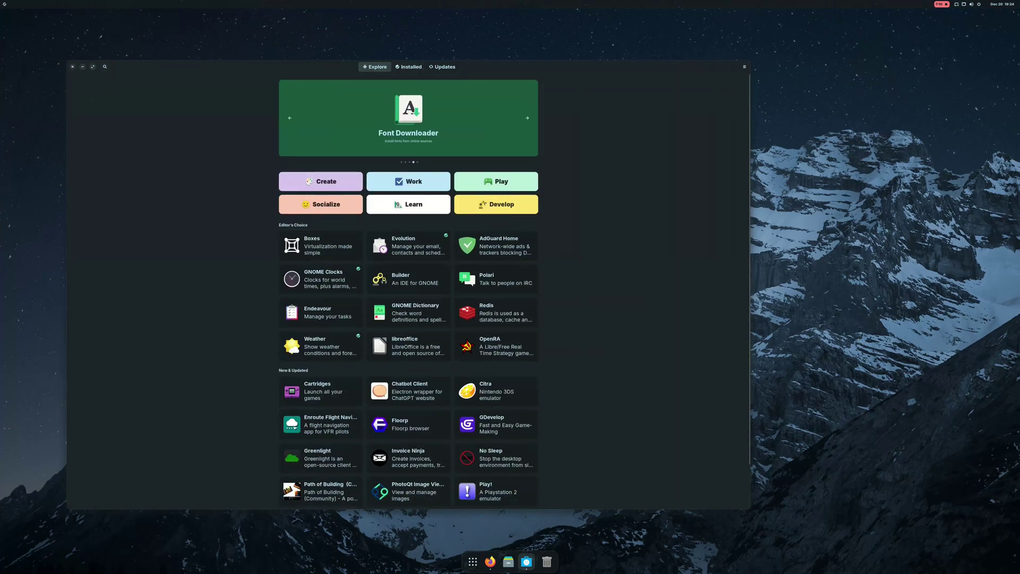
# Step: Browse the list of installed applications from Archive Manager down to OpenToonz
pyautogui.click(408, 67)
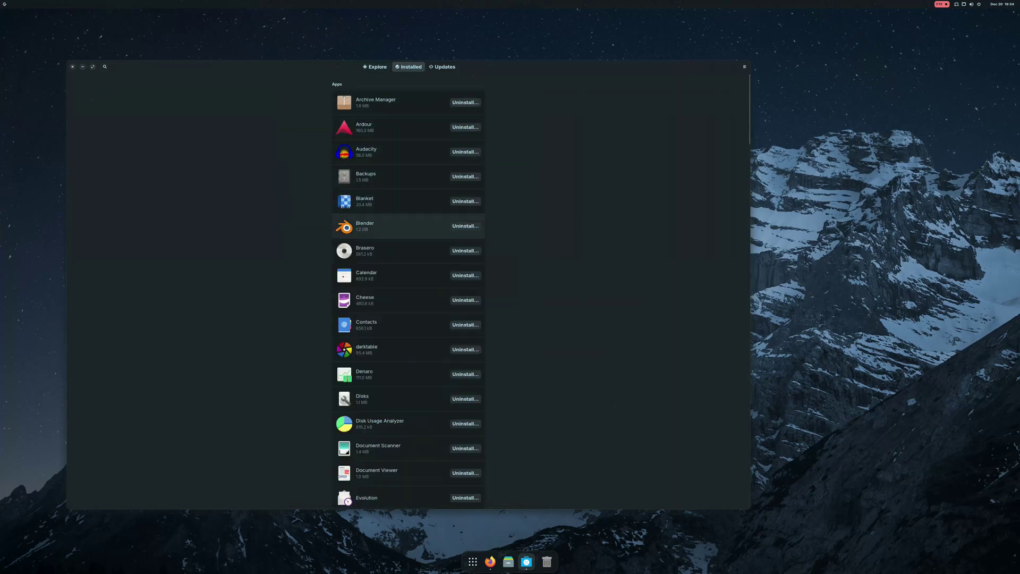
pyautogui.scroll(-1, 404, 350)
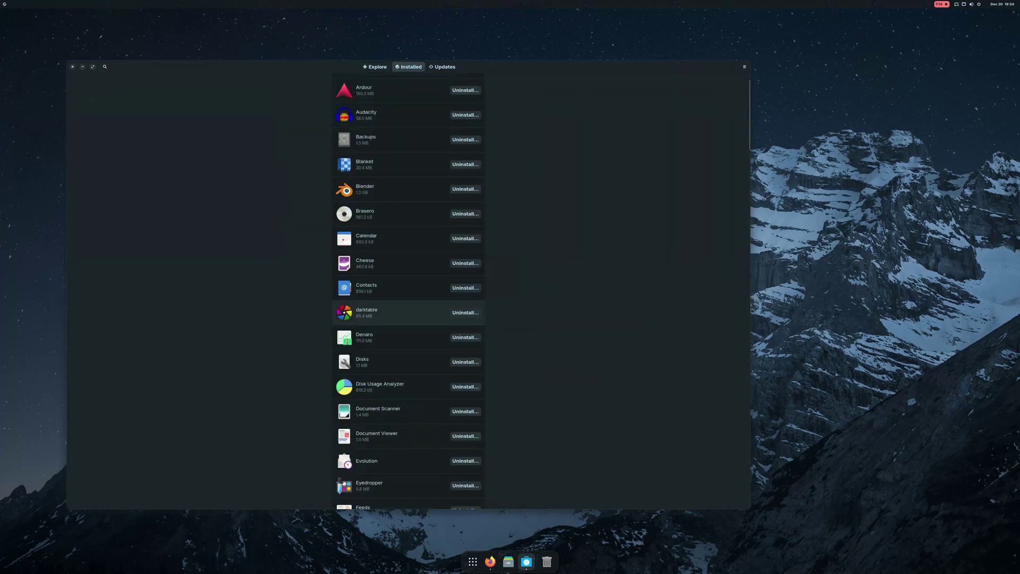
pyautogui.scroll(-7, 342, 359)
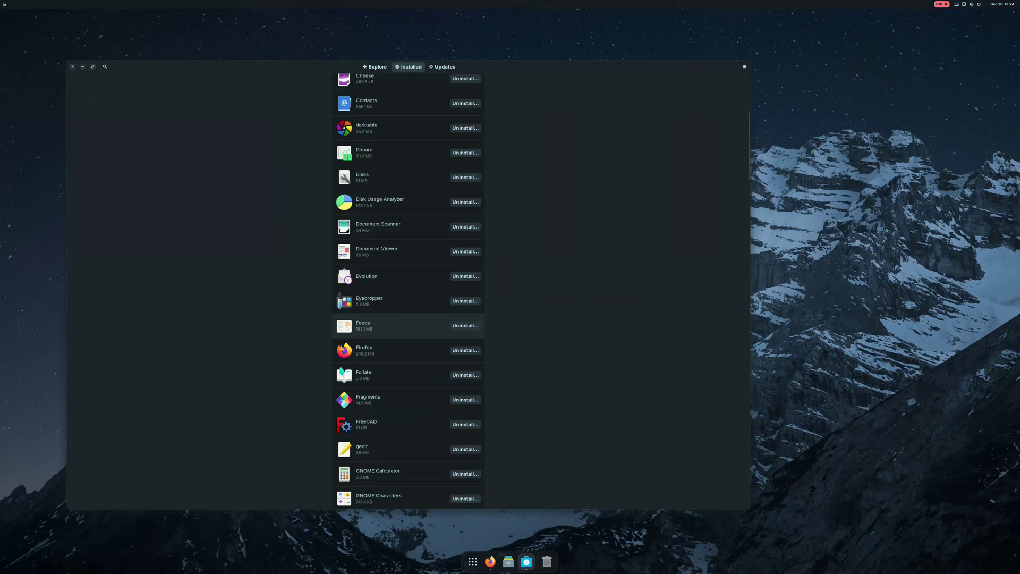
pyautogui.scroll(-7, 404, 356)
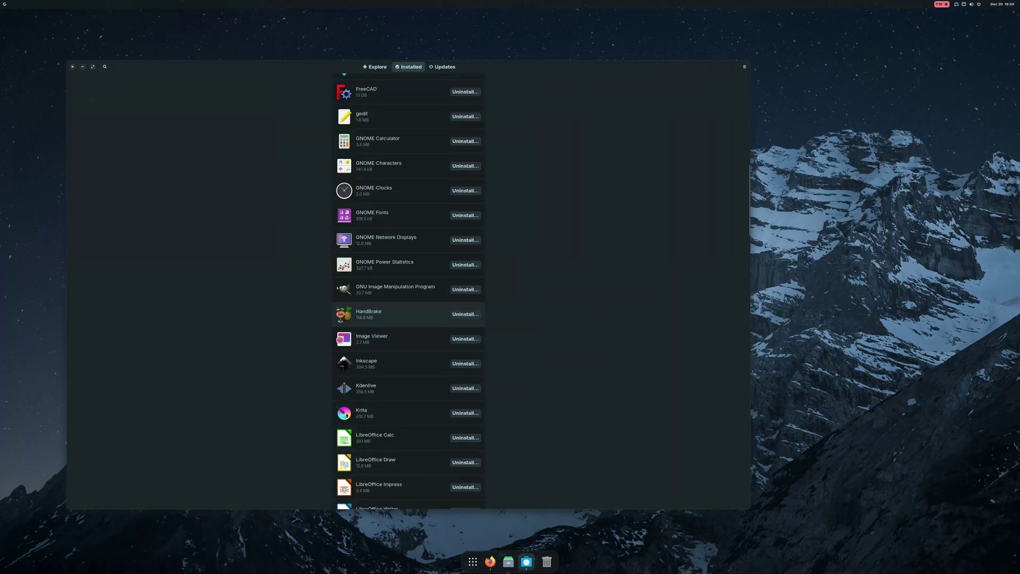
pyautogui.scroll(-5, 403, 334)
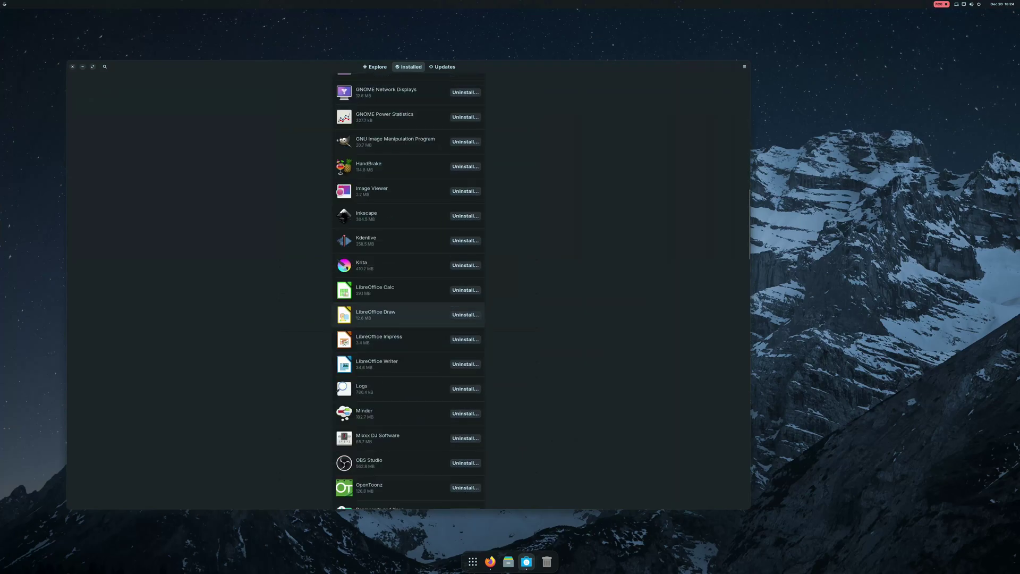
# Step: Browse the rest of the installed applications from OpenToonz through the system apps to the add-ons
pyautogui.scroll(-3, 404, 324)
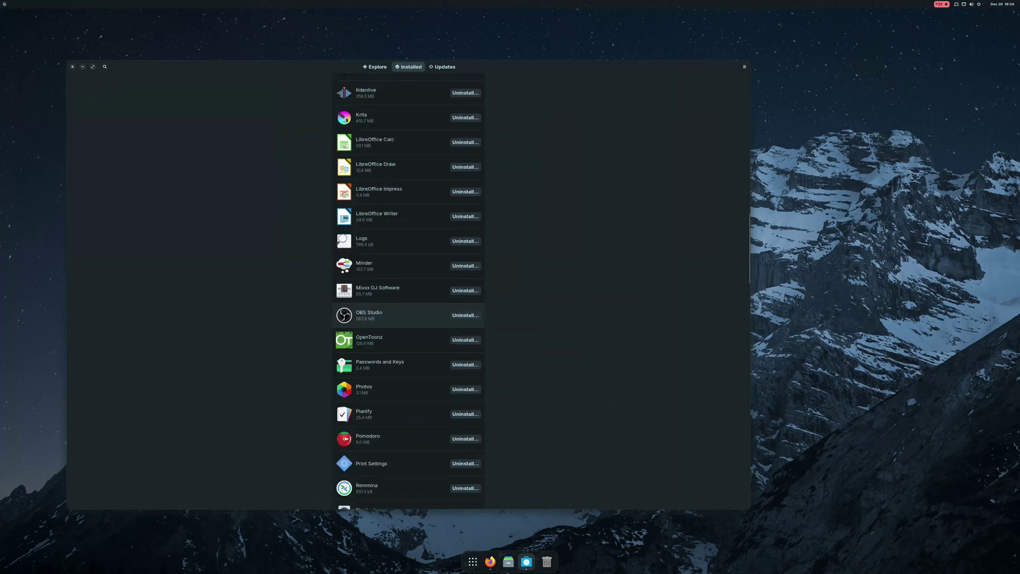
pyautogui.scroll(-8, 404, 345)
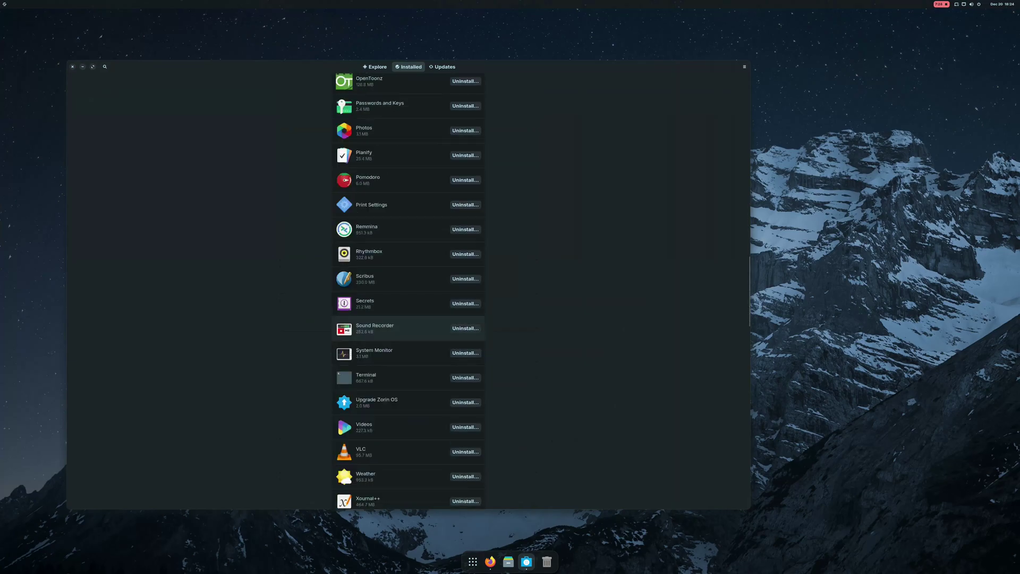
pyautogui.scroll(-6, 404, 345)
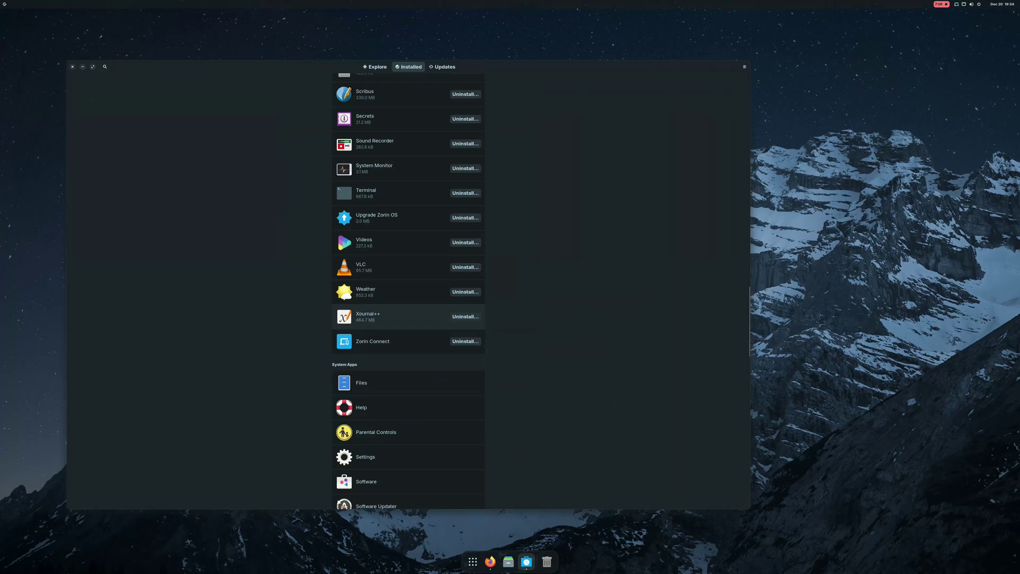
pyautogui.scroll(-5, 404, 334)
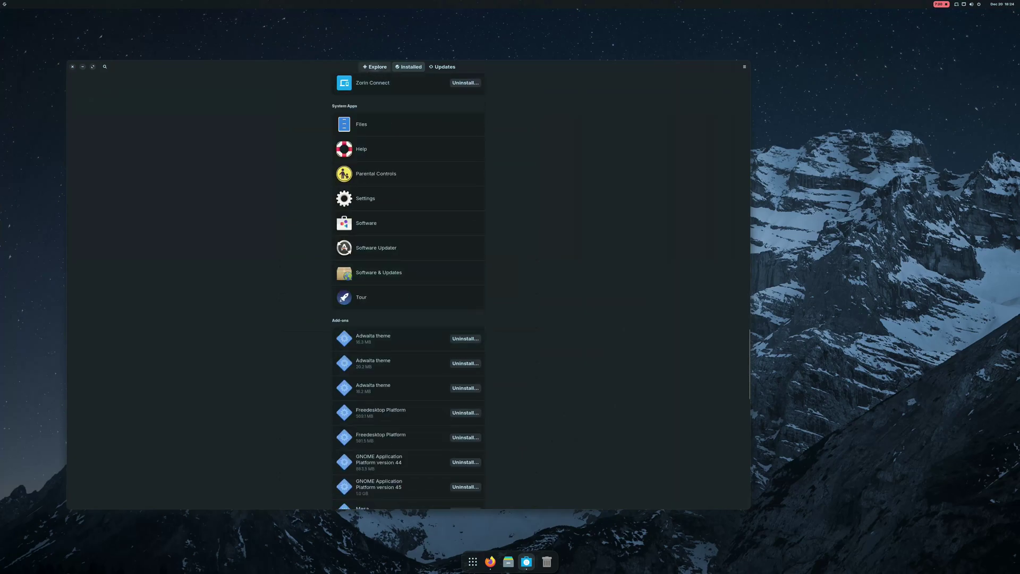
# Step: Return to the Explore overview and view the Hardware Drivers, Input Sources and Codecs categories
pyautogui.click(376, 67)
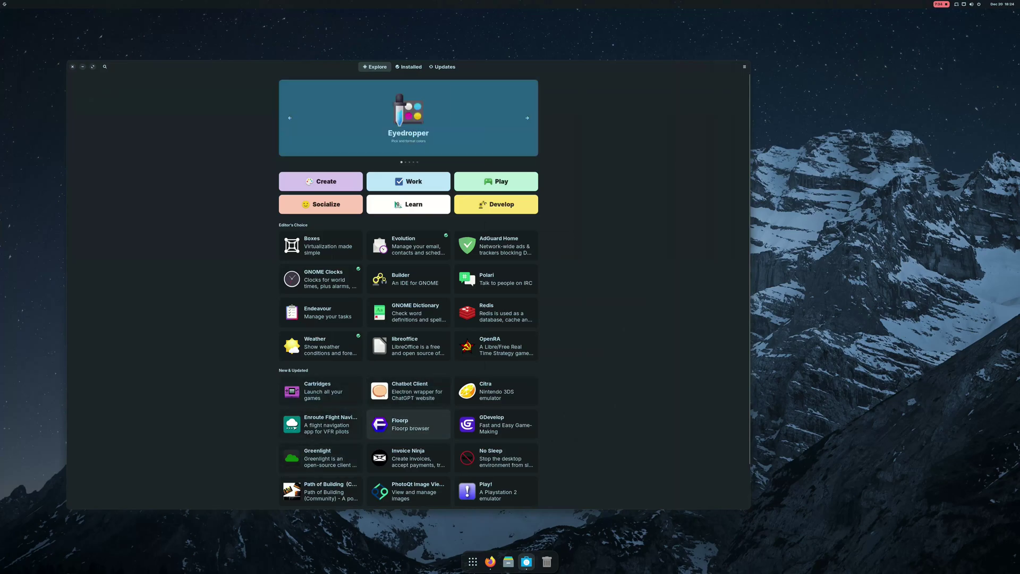
pyautogui.scroll(-1, 409, 424)
pyautogui.scroll(-1, 408, 388)
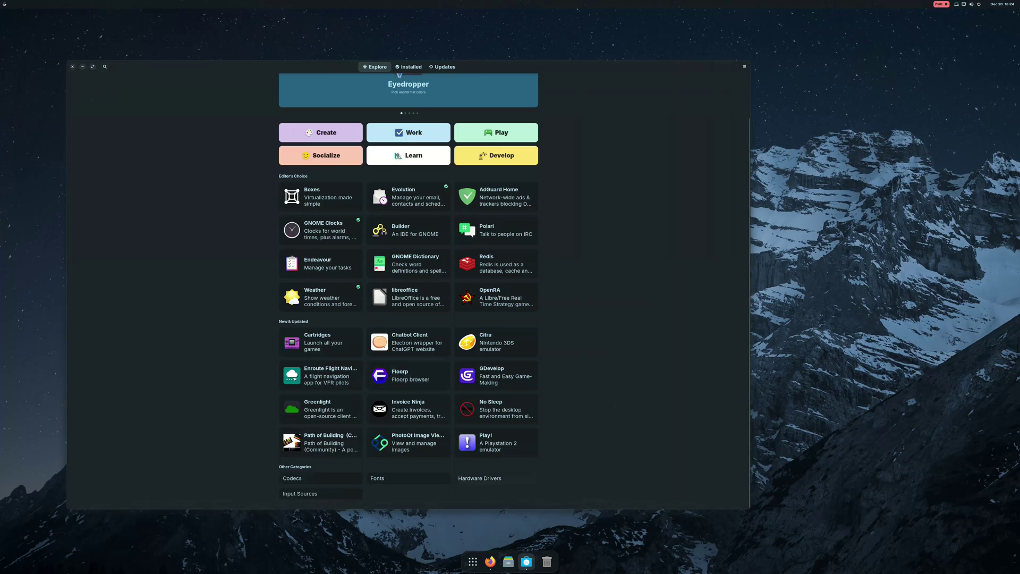
pyautogui.click(486, 480)
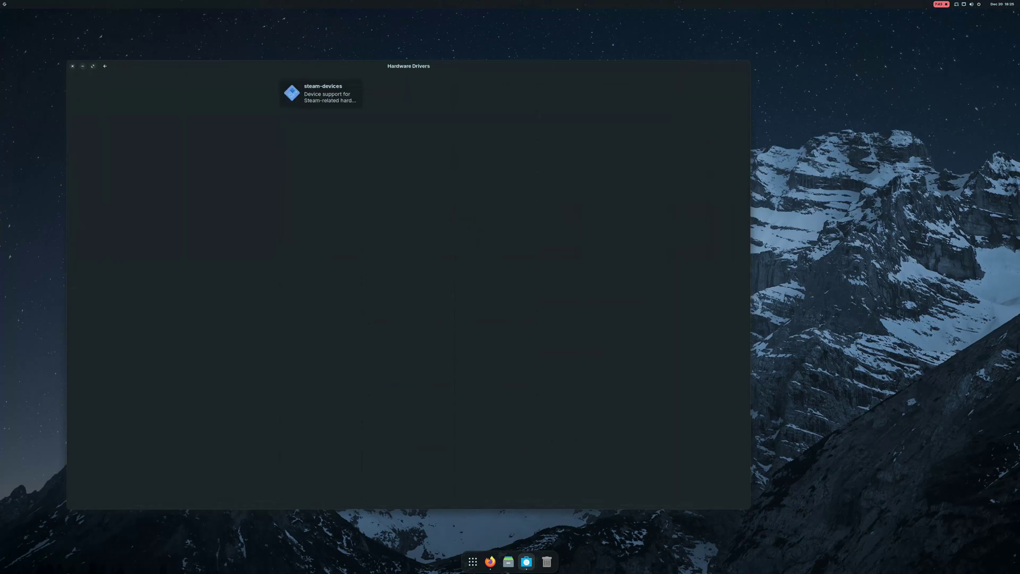
pyautogui.click(104, 65)
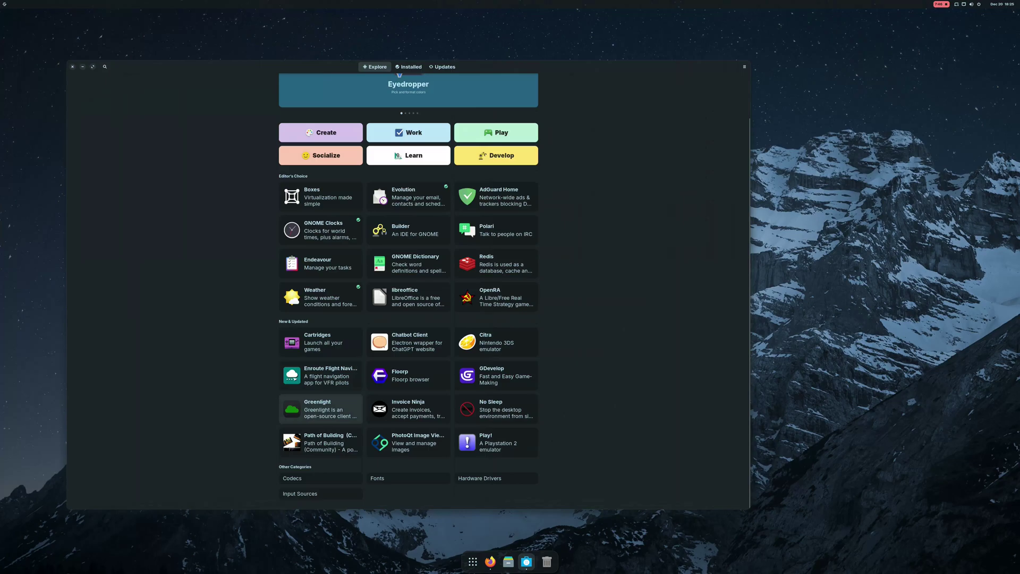
pyautogui.click(300, 493)
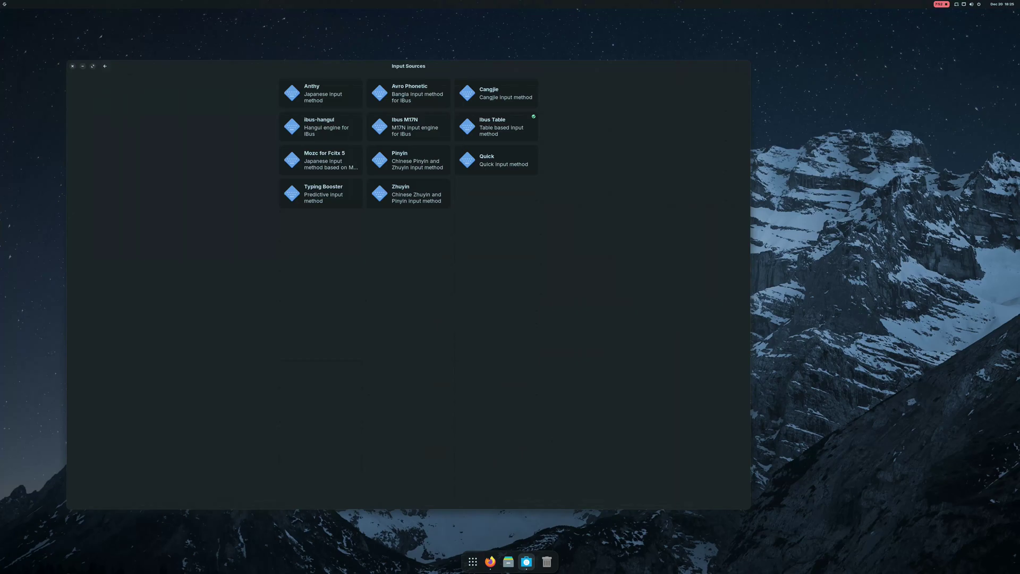
pyautogui.click(105, 66)
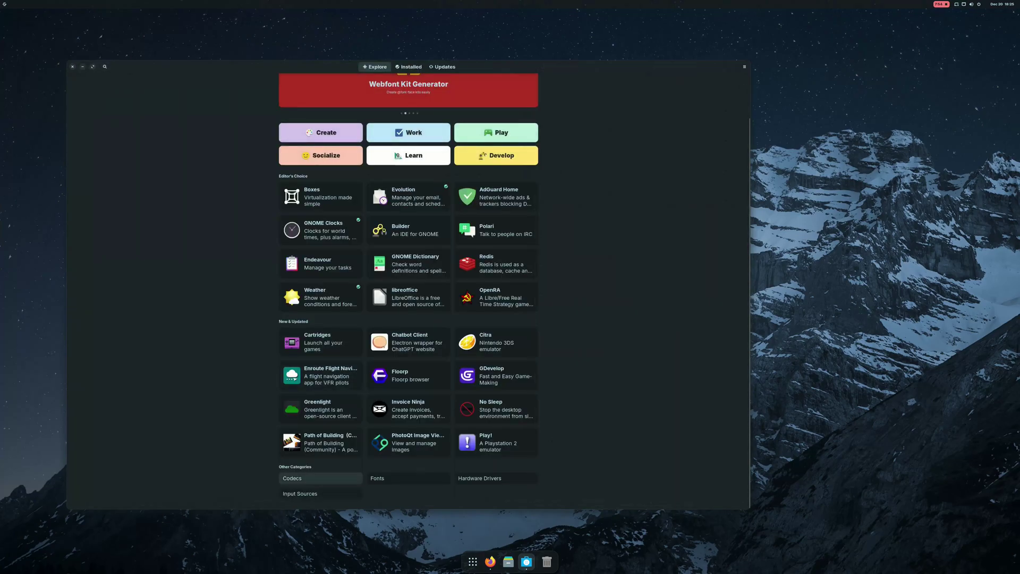
pyautogui.click(296, 479)
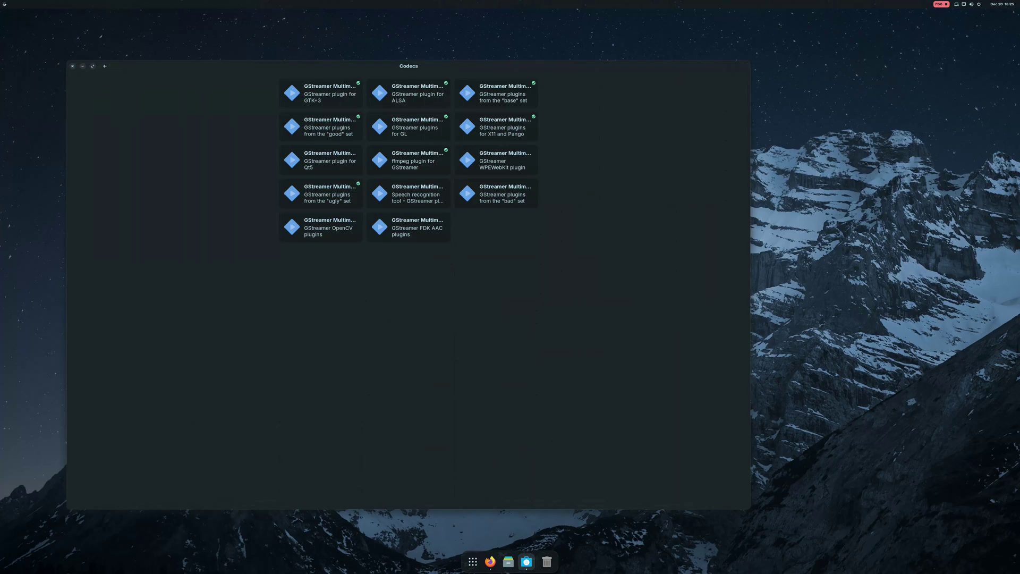
pyautogui.click(105, 66)
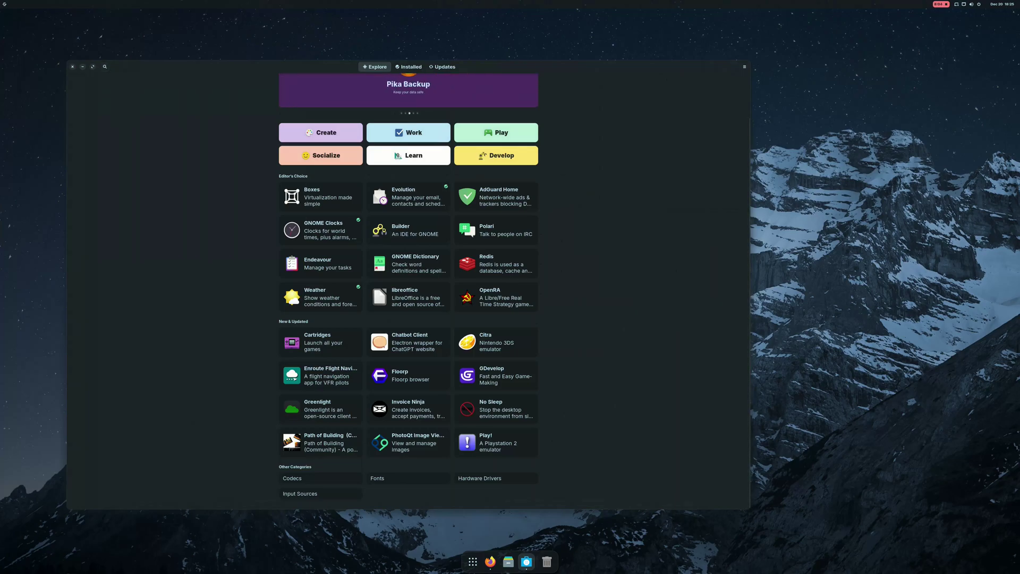
# Step: View the Work category's applications and return to the Explore overview
pyautogui.scroll(2, 409, 291)
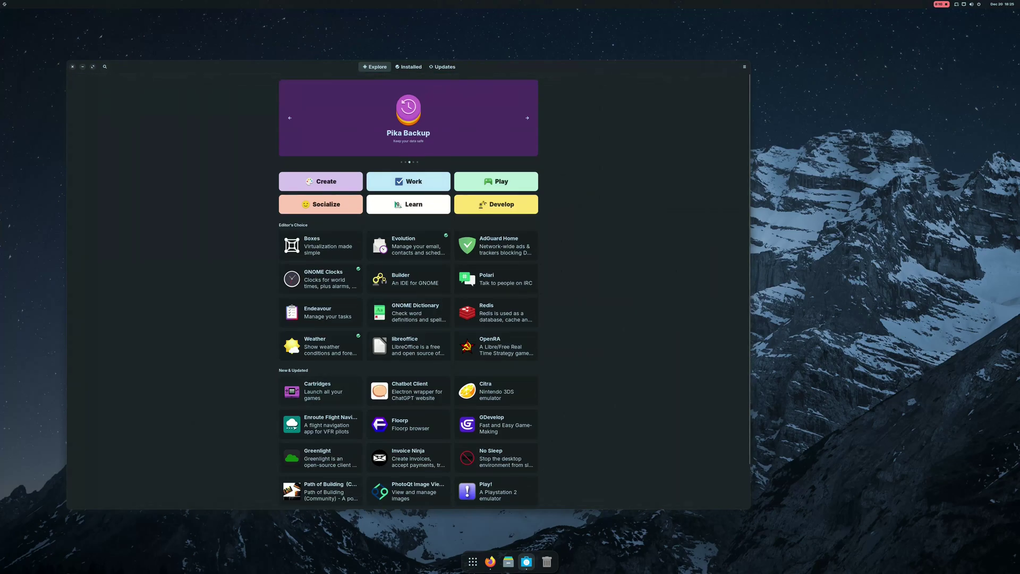
pyautogui.click(408, 181)
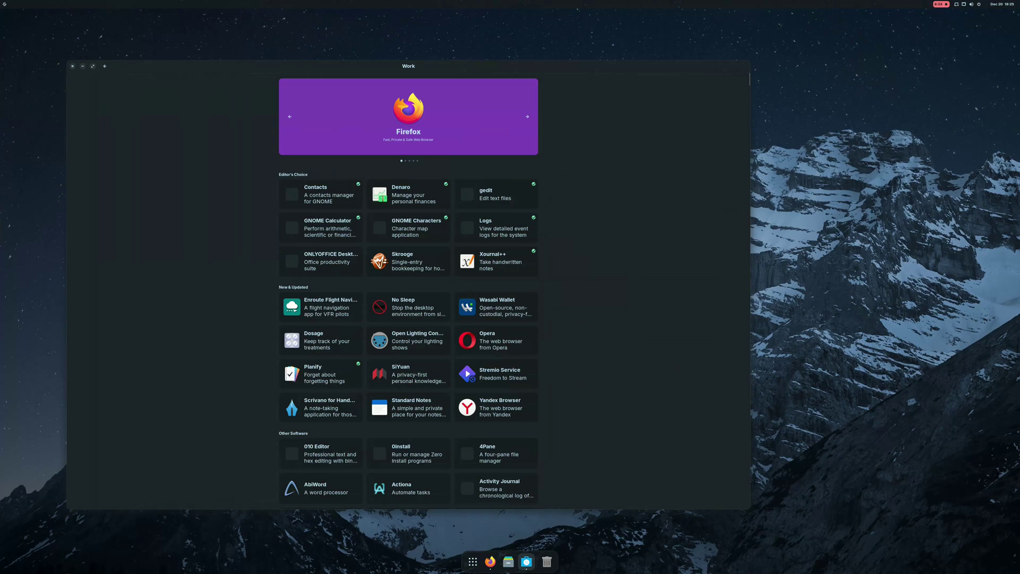
pyautogui.click(105, 66)
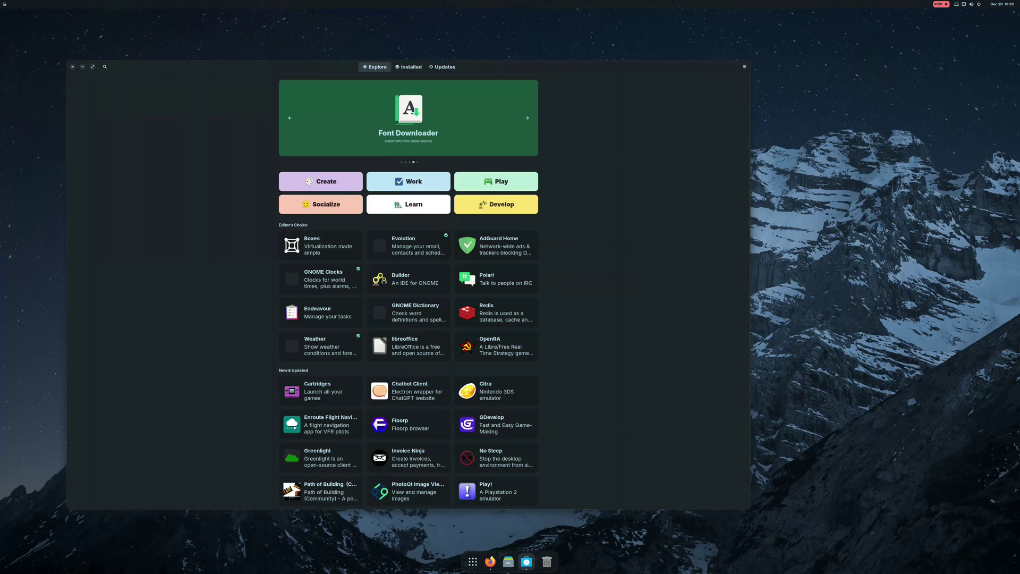
# Step: Search the apps for "visual" and install Visual Studio Code from Flathub
pyautogui.click(104, 67)
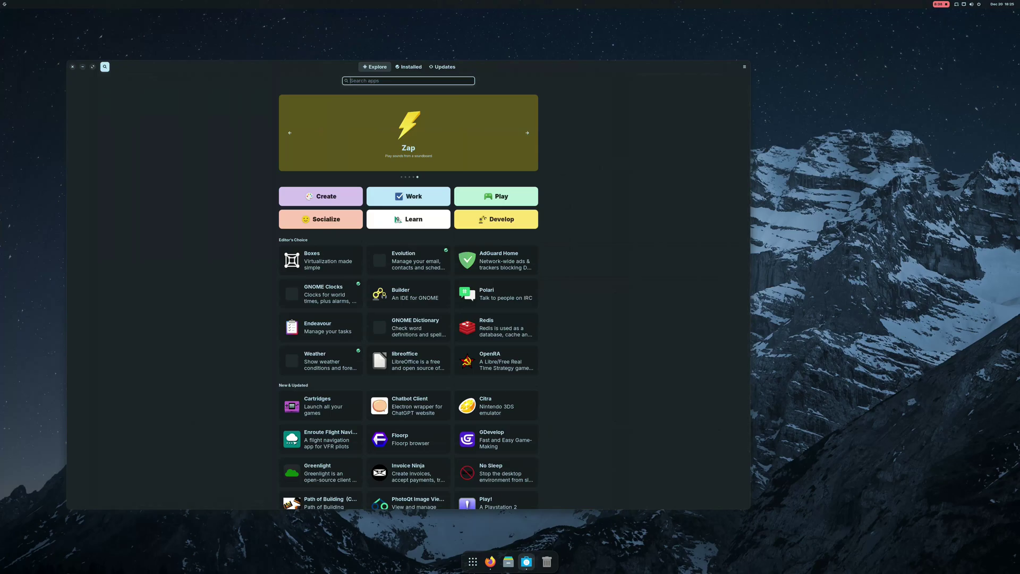
pyautogui.write('visual')
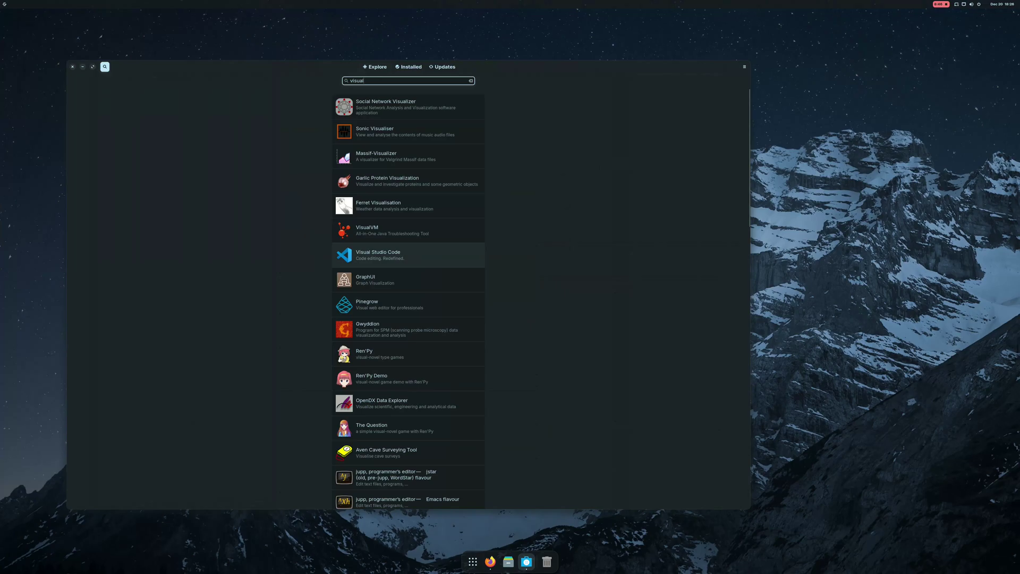
pyautogui.click(408, 255)
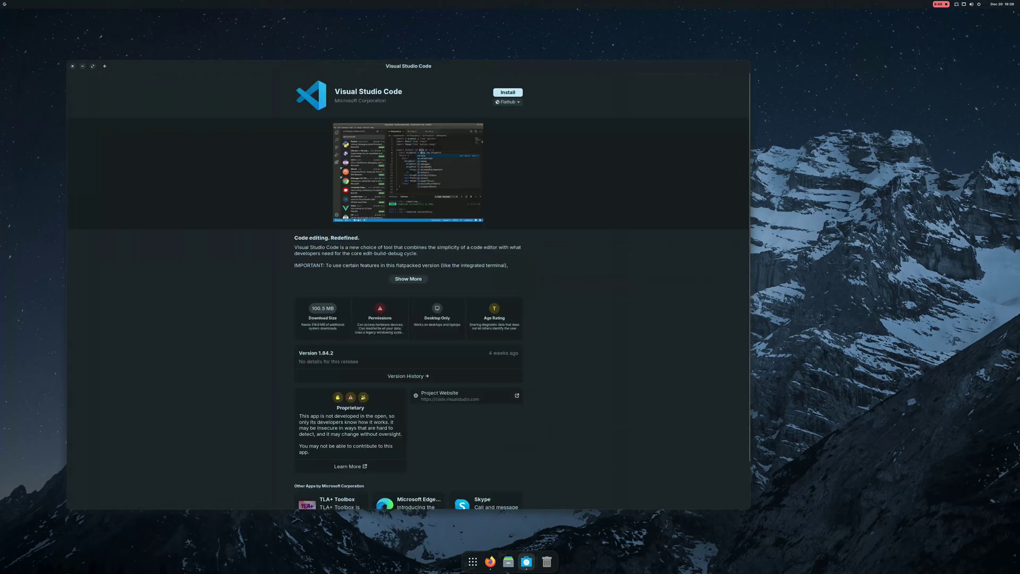
pyautogui.click(508, 92)
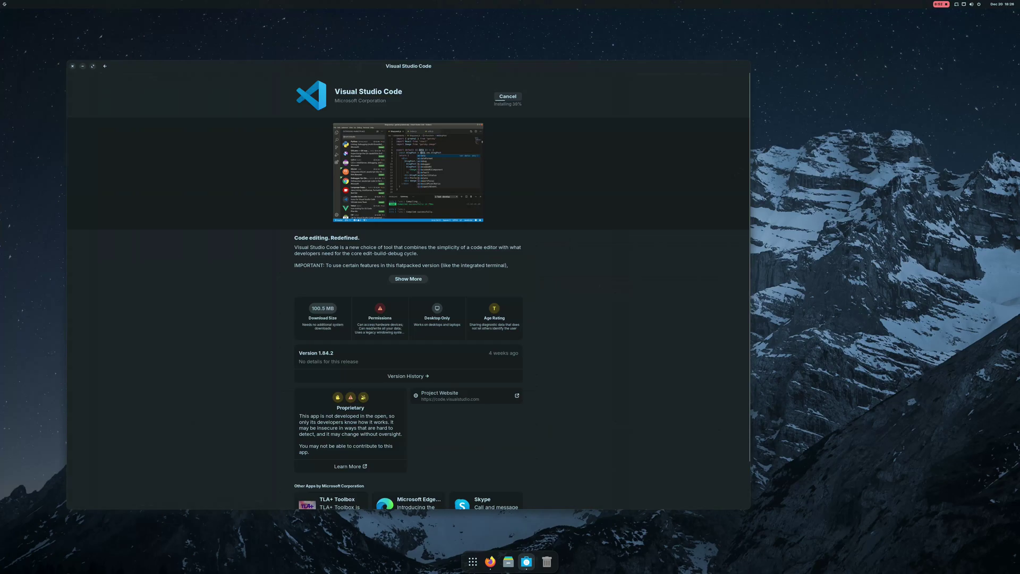
# Step: Leave the Visual Studio Code page and replace the app search with "pycharm"
pyautogui.click(105, 66)
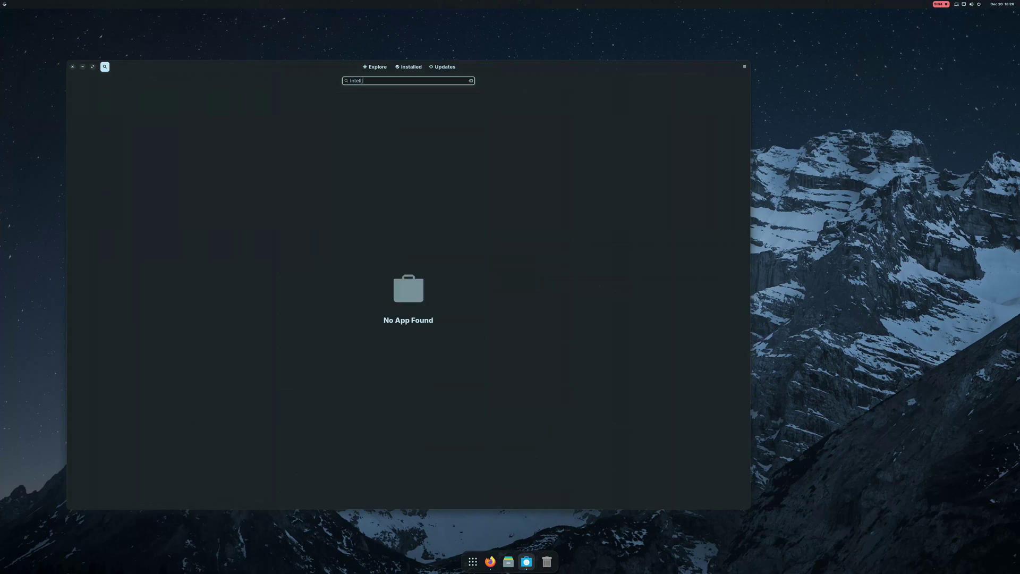
pyautogui.press('BackSpace')
pyautogui.press('BackSpace')
pyautogui.press('BackSpace')
pyautogui.press('BackSpace')
pyautogui.press('BackSpace')
pyautogui.write('pych')
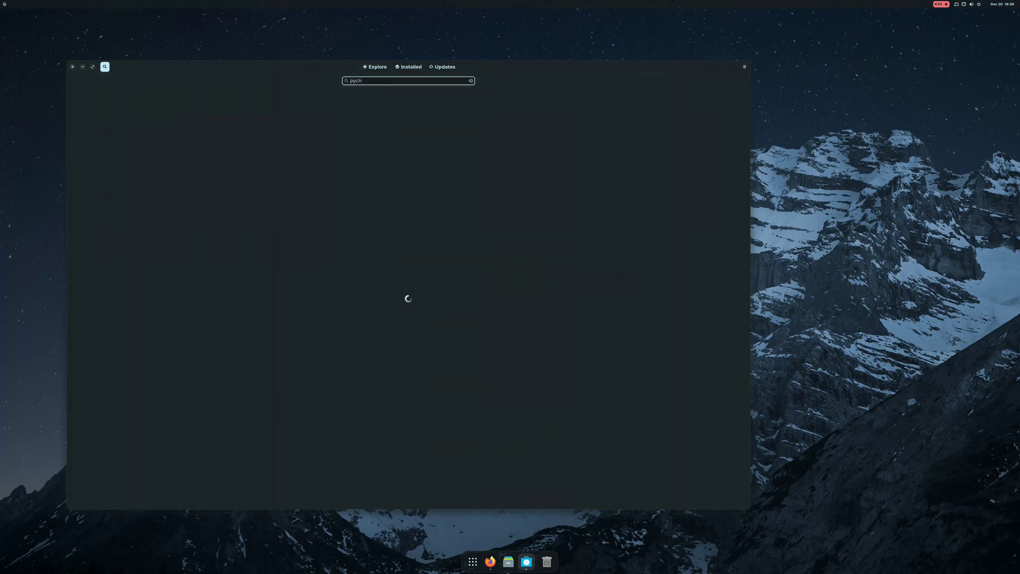
pyautogui.write('arm')
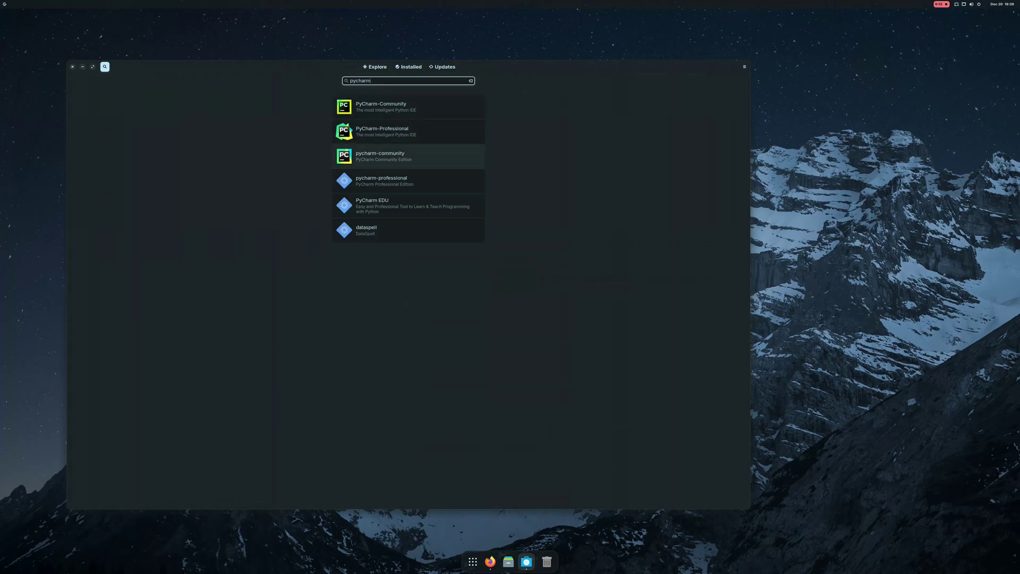
# Step: Compare the Snap Store pycharm-community page with the Flathub PyCharm-Professional and PyCharm-Community pages, returning to the search results
pyautogui.click(393, 156)
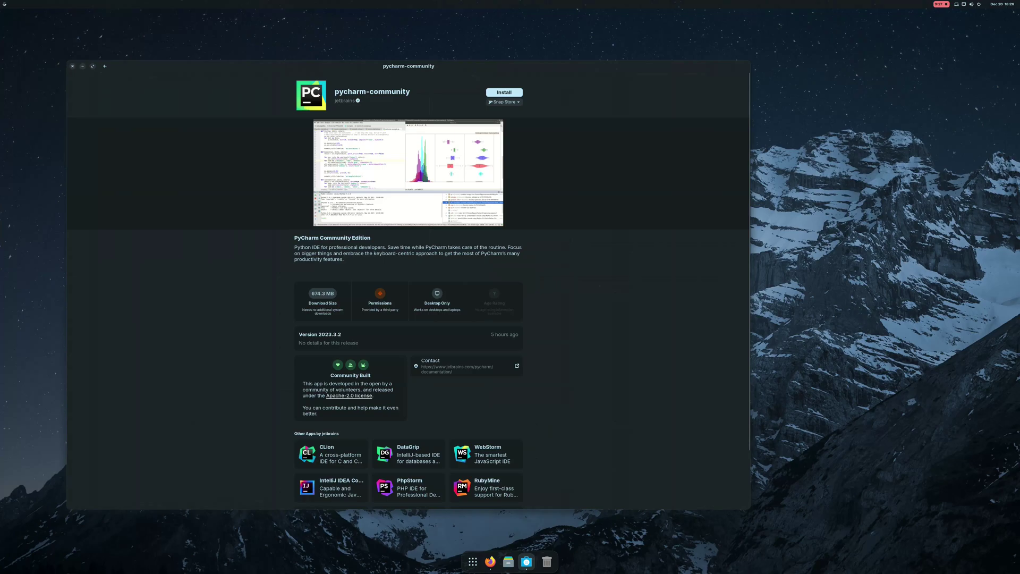
pyautogui.click(105, 66)
pyautogui.click(393, 131)
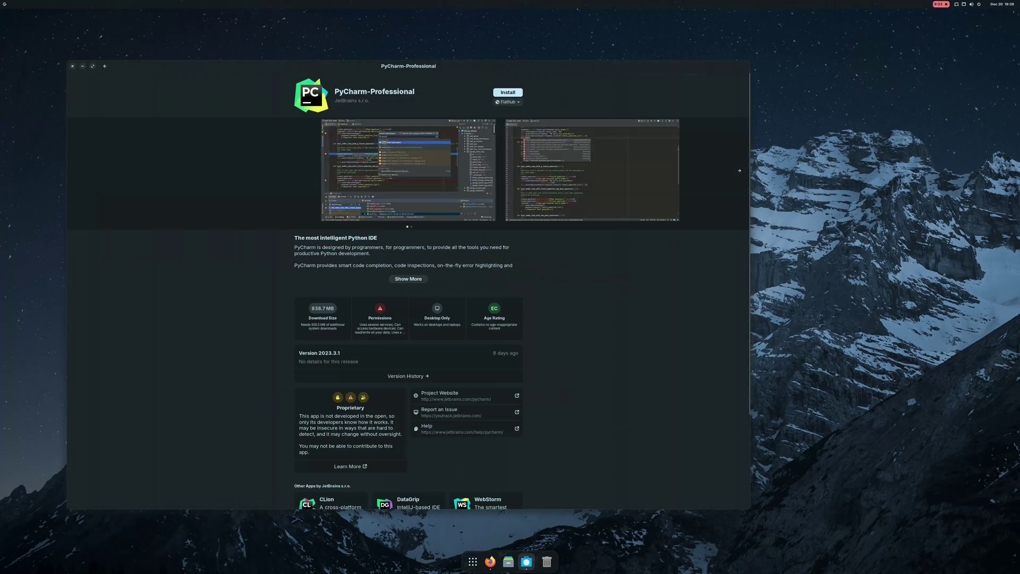
pyautogui.click(104, 66)
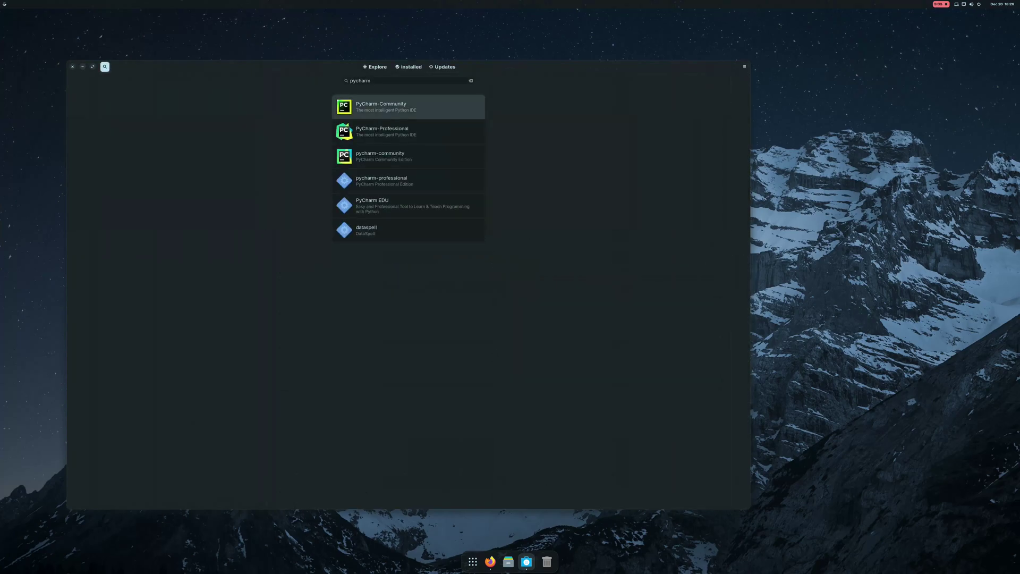
pyautogui.click(393, 107)
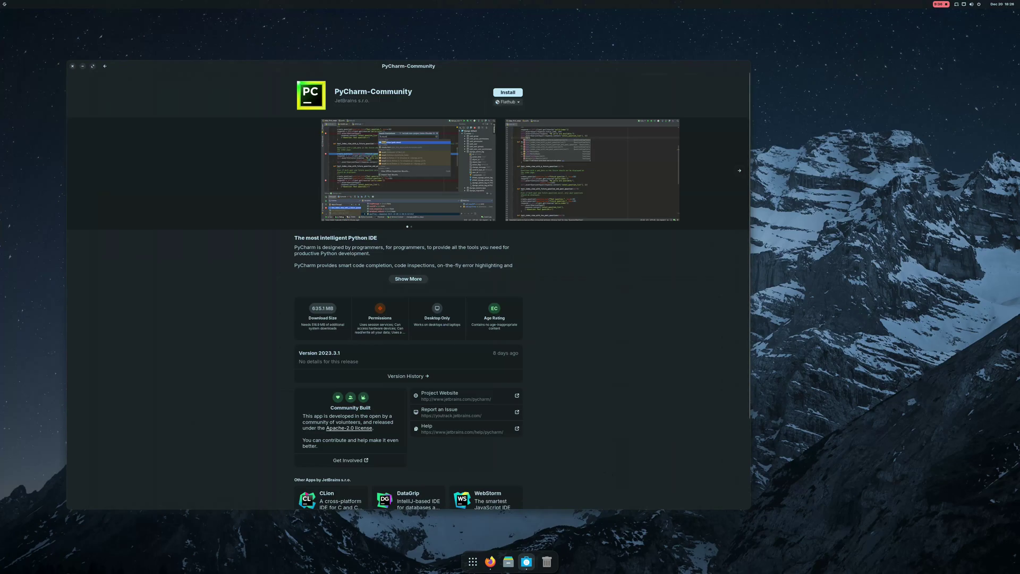
pyautogui.click(105, 66)
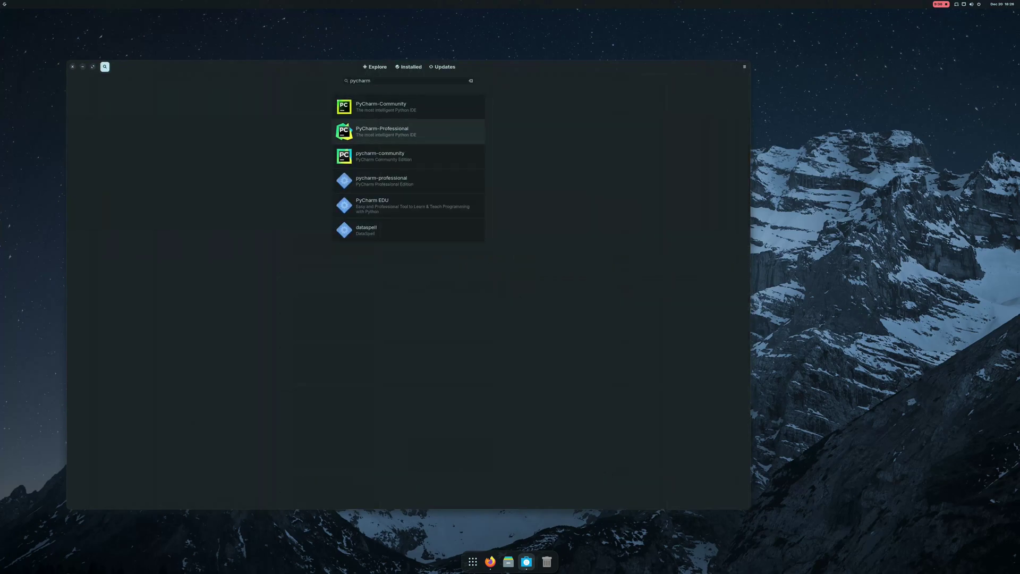
# Step: Try to install pycharm-community from the Snap Store, authenticating with the account password
pyautogui.click(394, 153)
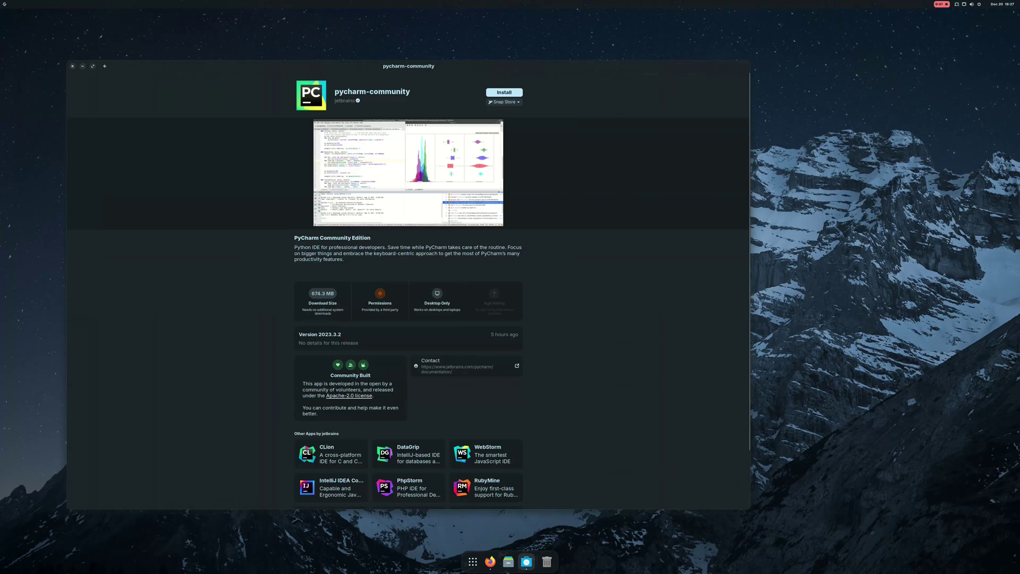
pyautogui.click(504, 92)
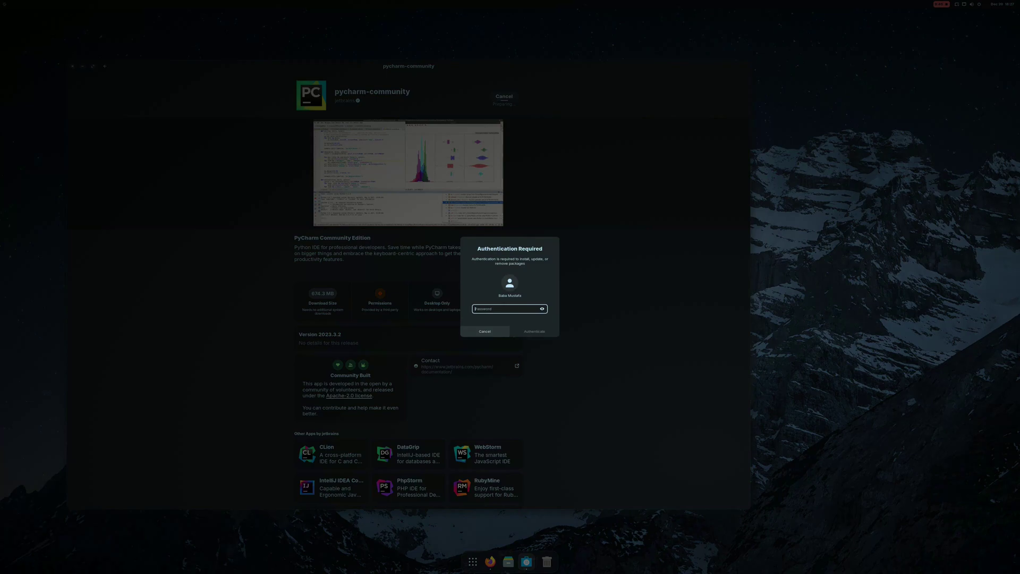
pyautogui.write('••••••••')
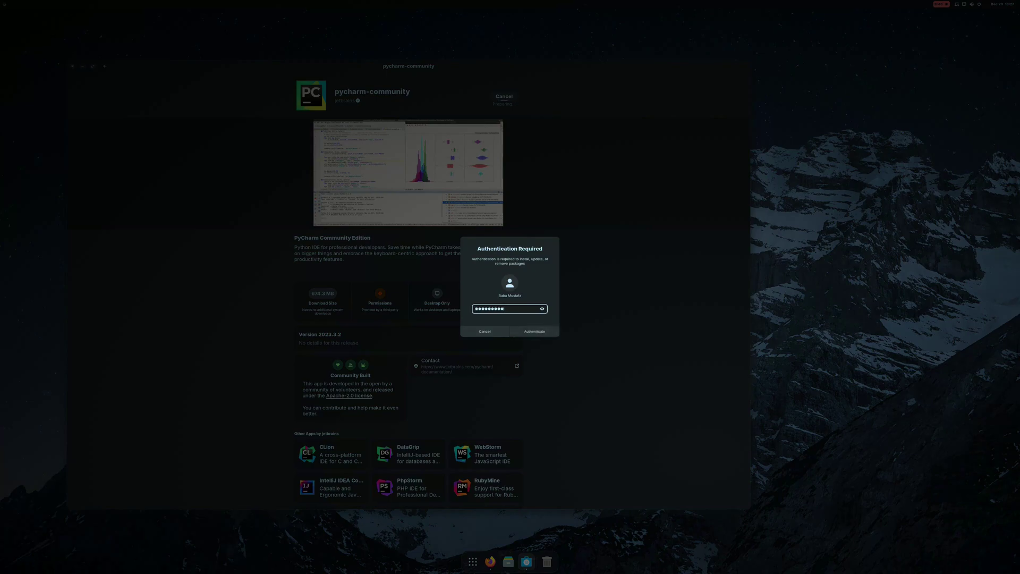
pyautogui.press('Return')
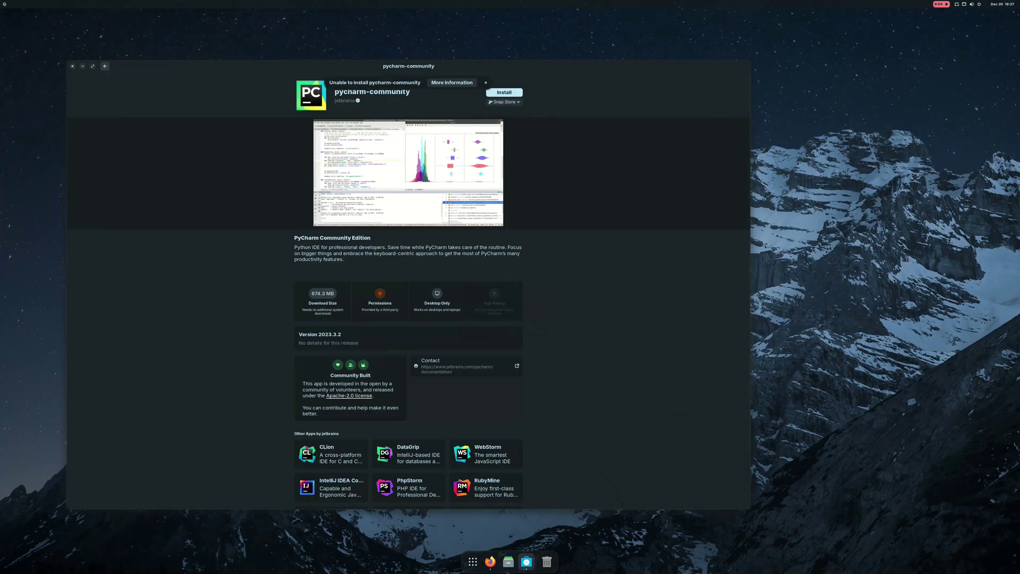
# Step: Return to the Explore overview, read the pycharm-community installation error details, and switch to the installed applications list
pyautogui.click(105, 66)
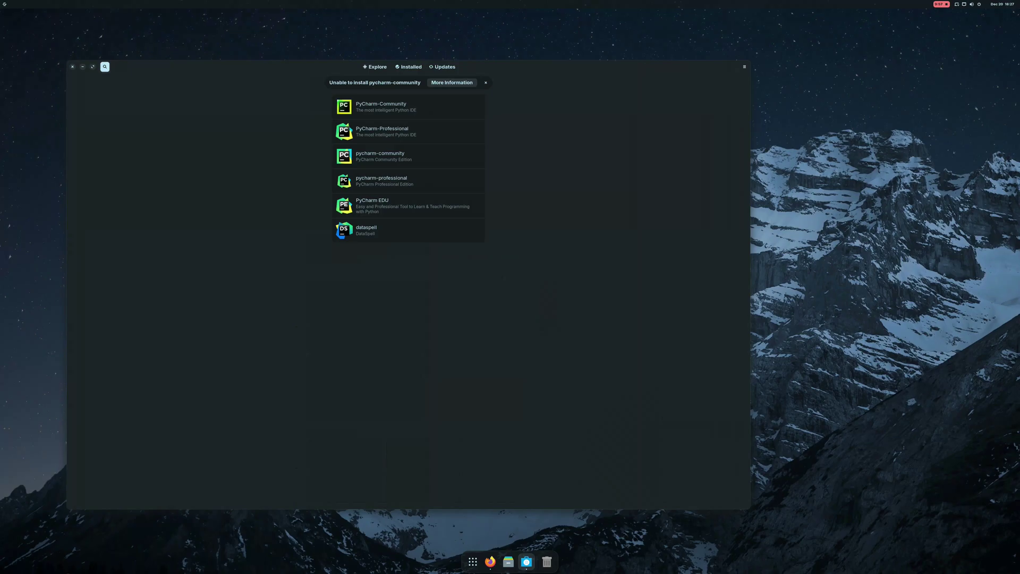
pyautogui.press('Escape')
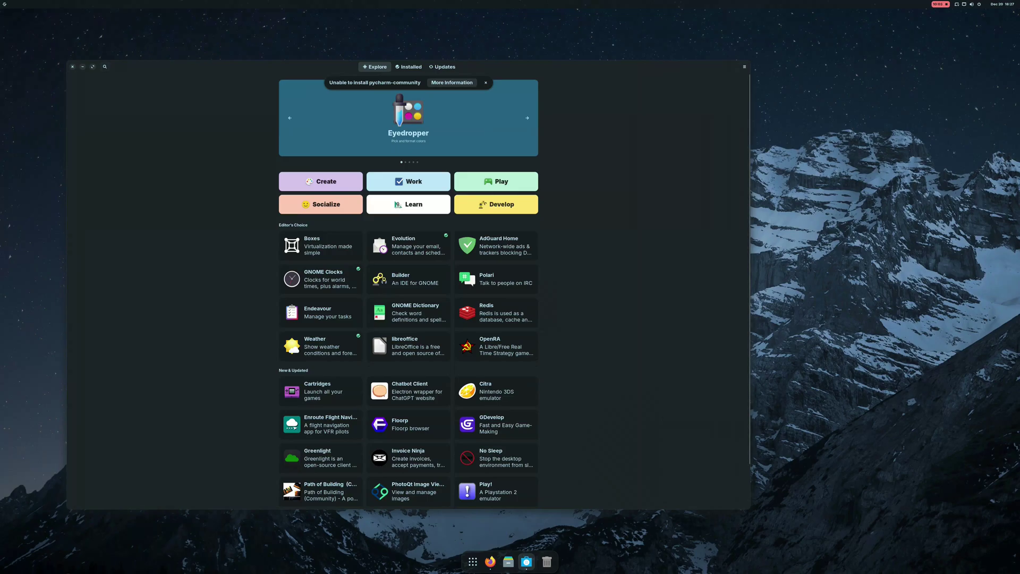
pyautogui.click(452, 82)
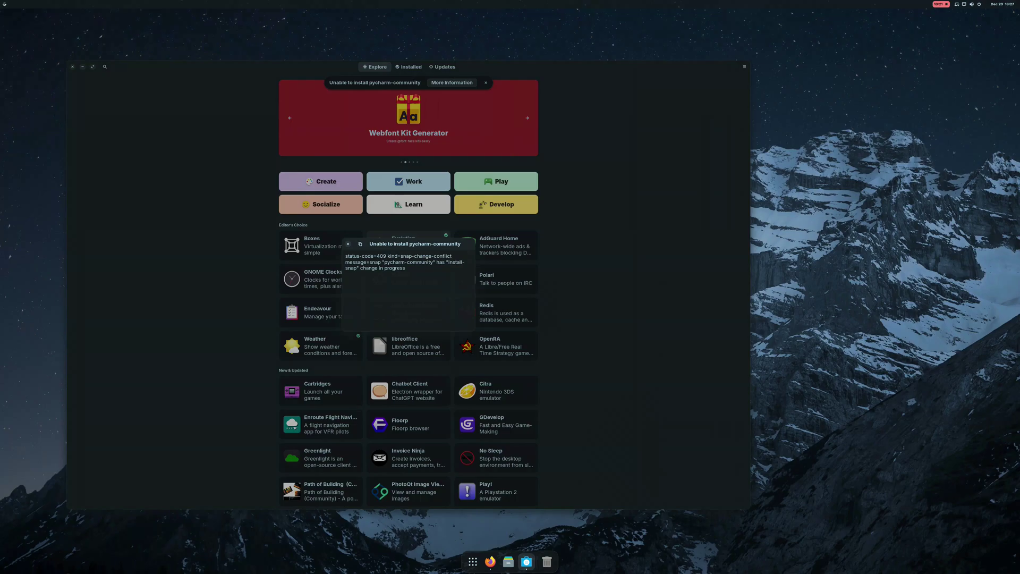
pyautogui.click(349, 243)
pyautogui.click(408, 66)
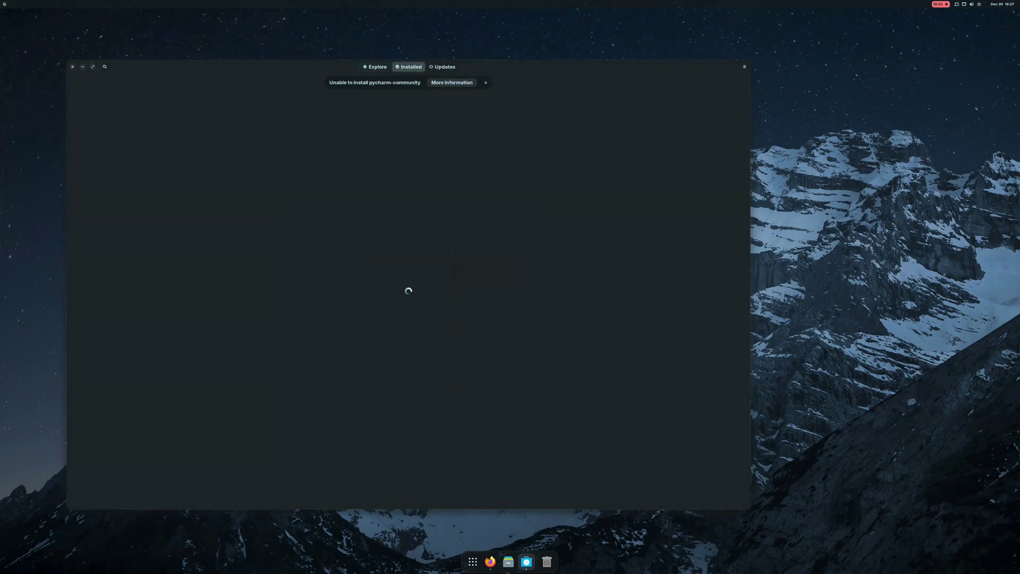
# Step: Dismiss the pycharm-community installation error and look through the rest of the installed applications and add-ons
pyautogui.click(486, 82)
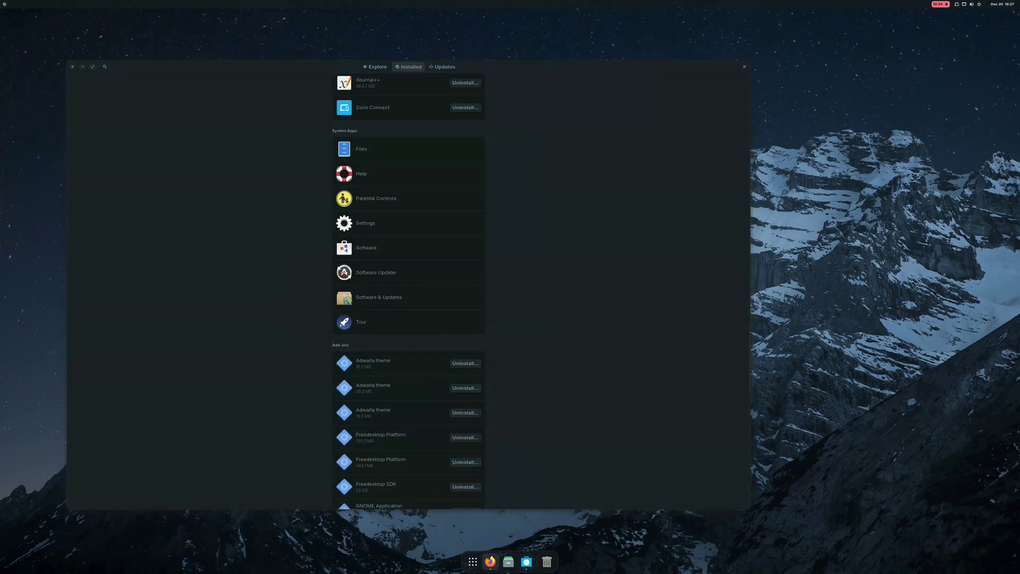
pyautogui.scroll(-12, 408, 287)
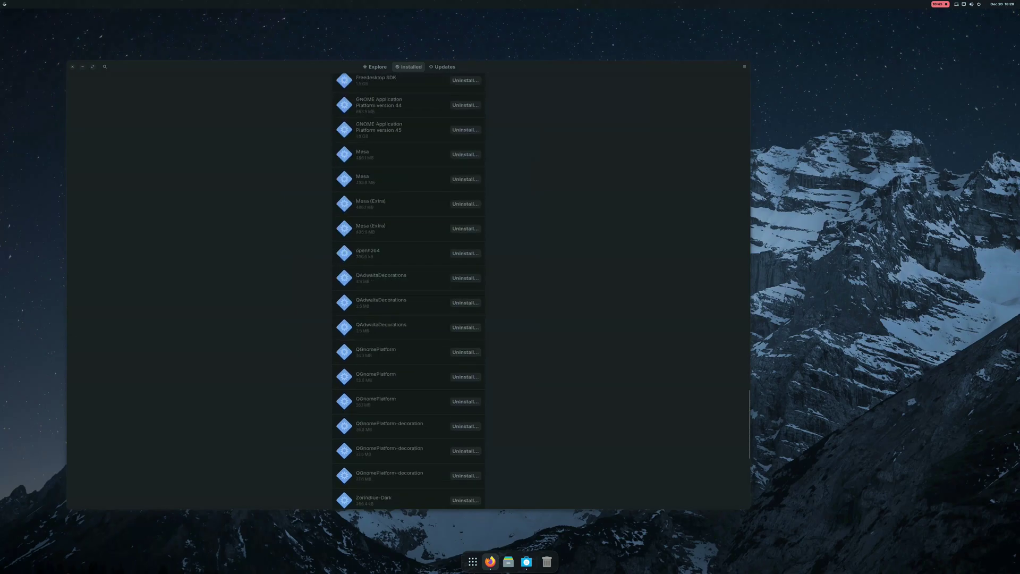
# Step: Look through all pages of the system's application grid and return to the Software window
pyautogui.click(473, 561)
pyautogui.scroll(-1, 484, 400)
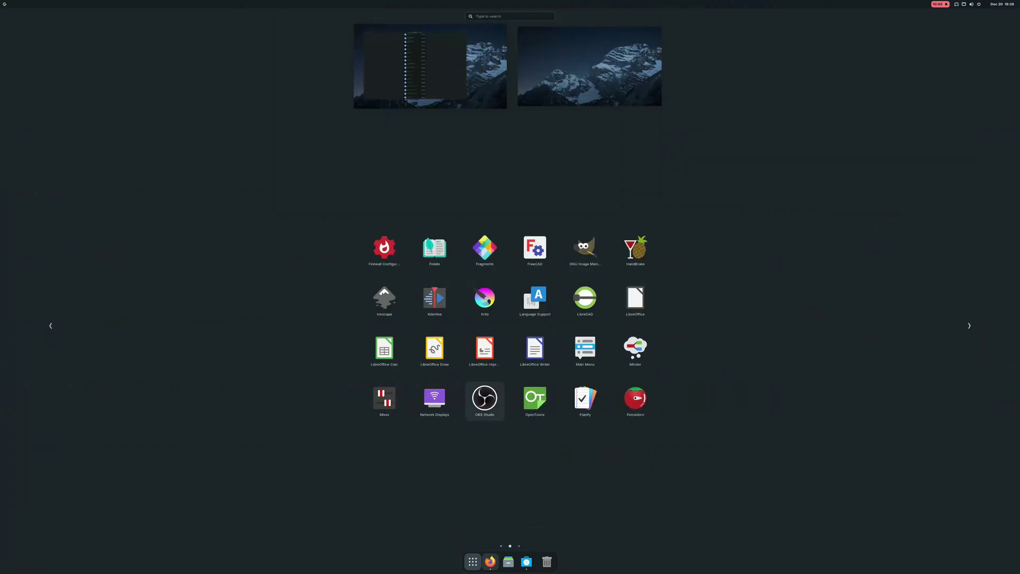
pyautogui.scroll(-1, 484, 399)
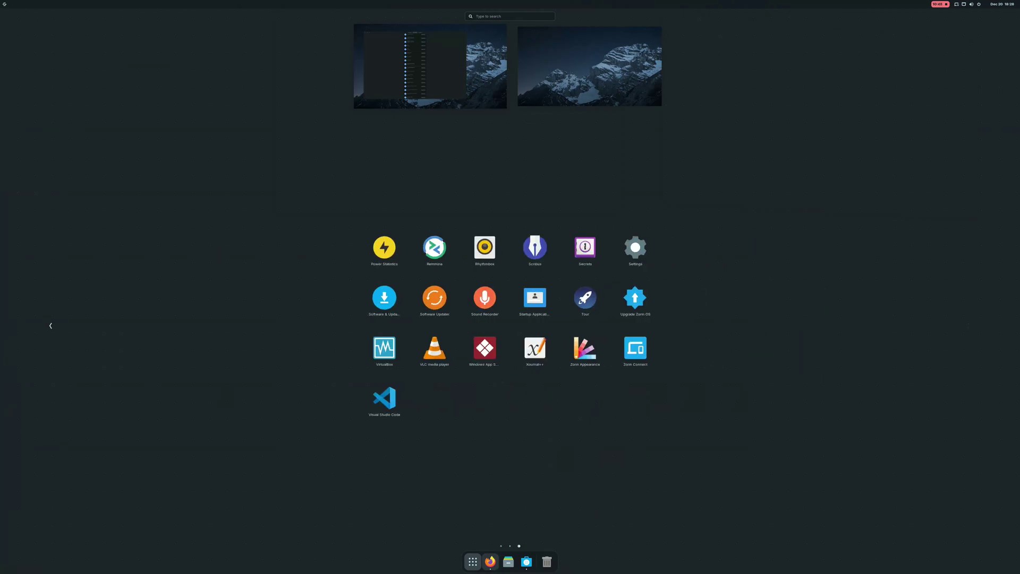
pyautogui.scroll(1, 484, 399)
pyautogui.scroll(1, 485, 400)
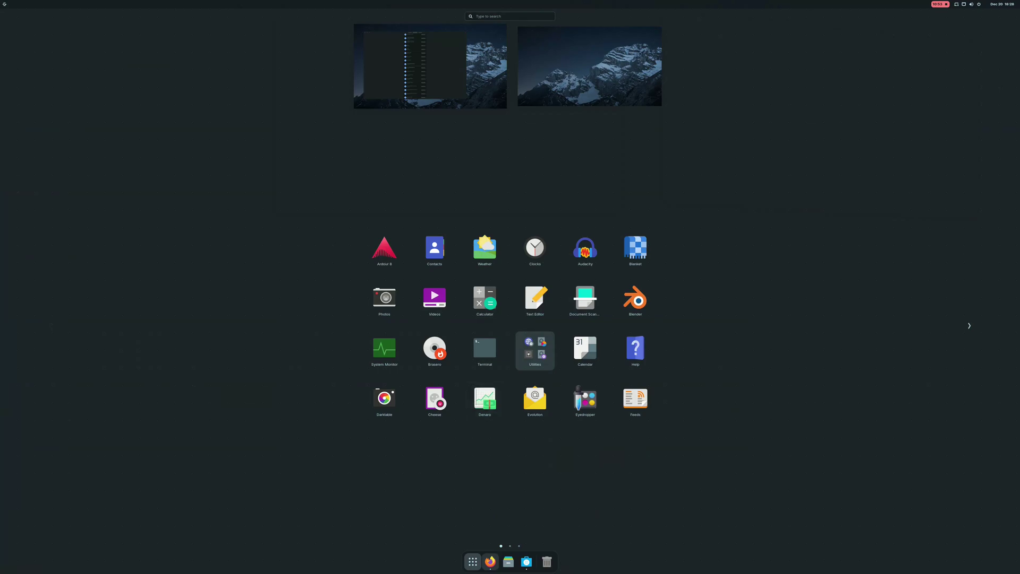
pyautogui.click(527, 561)
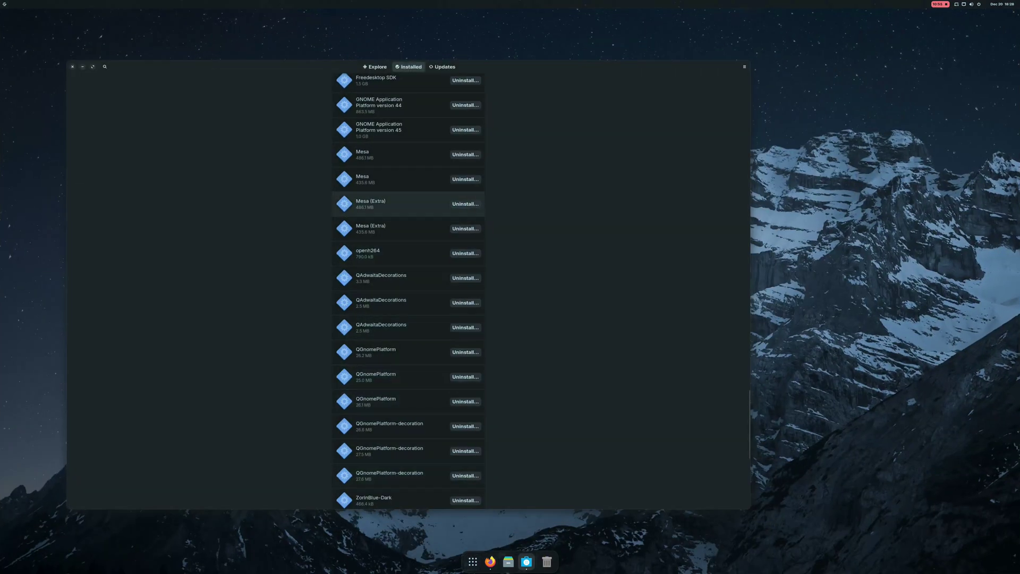
# Step: Search the full app catalogue for "sublime" and install Sublime Text from the Snap Store, returning to the search results
pyautogui.click(105, 66)
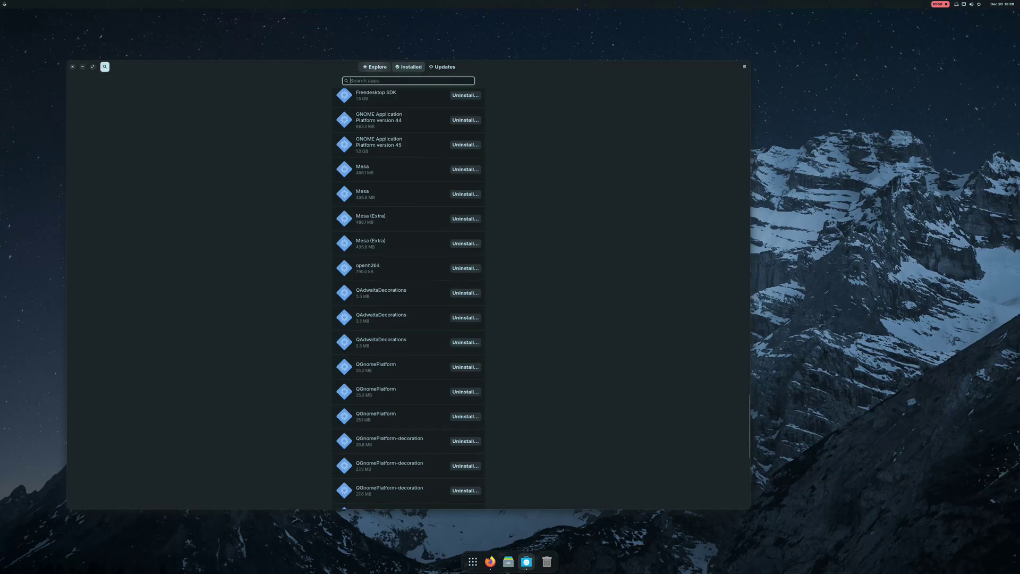
pyautogui.click(375, 66)
pyautogui.hotkey('ctrl', 'f')
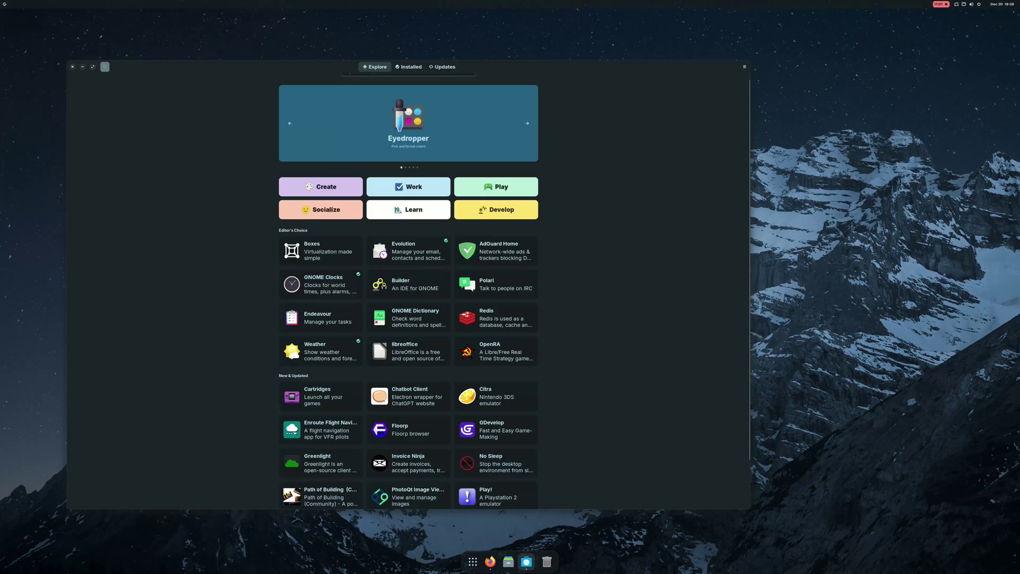
pyautogui.write('sublime')
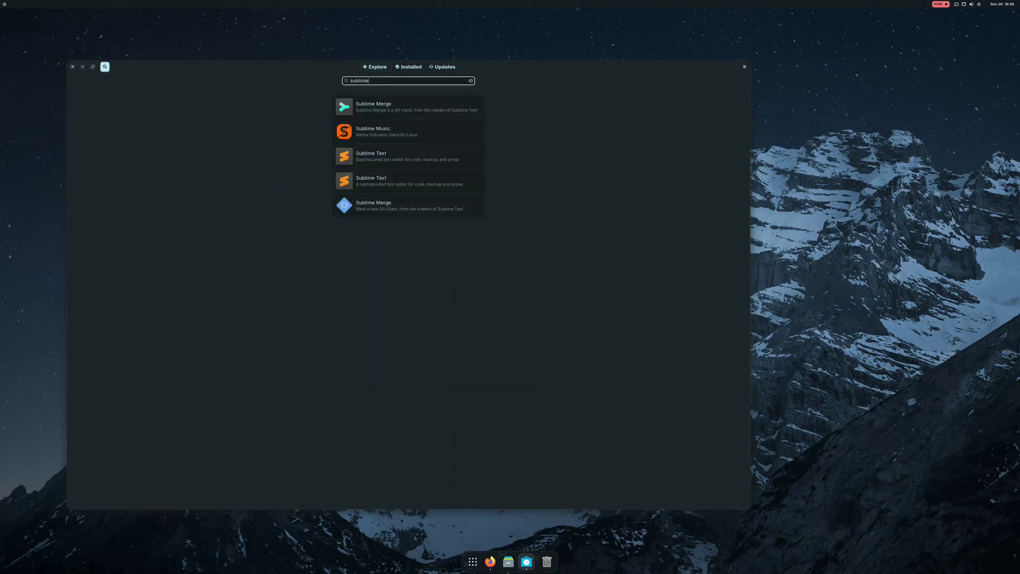
pyautogui.click(408, 180)
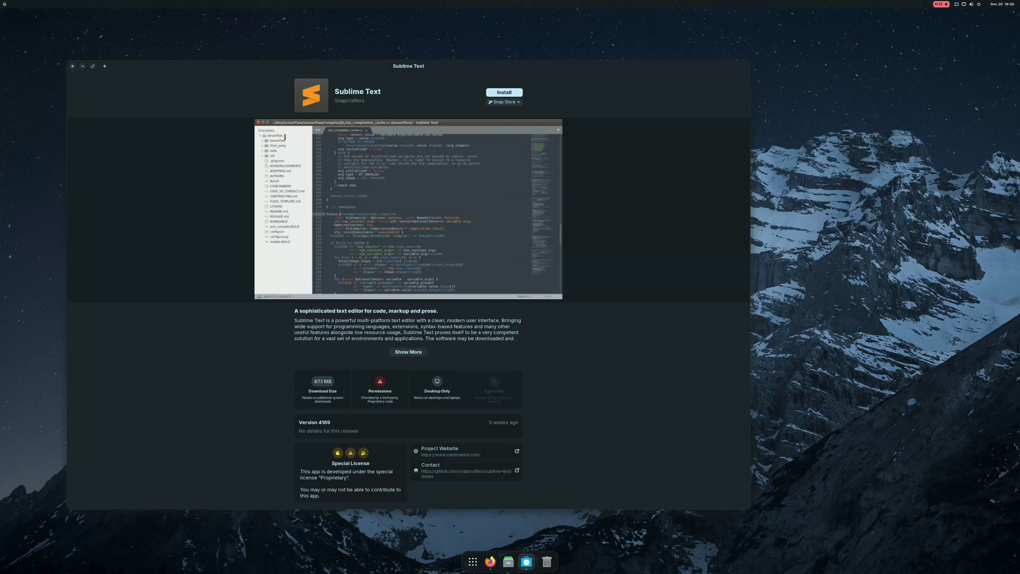
pyautogui.click(504, 92)
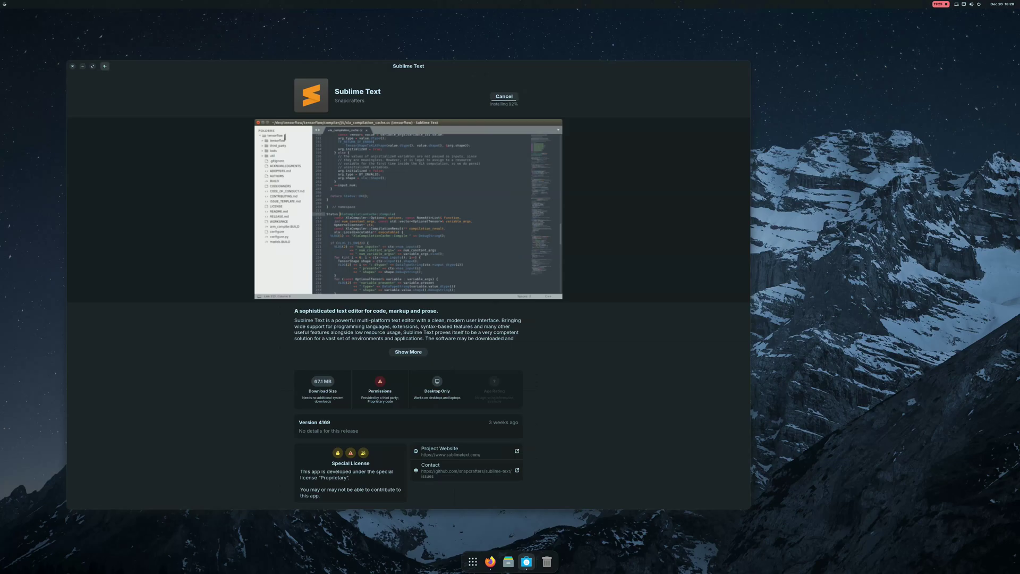
pyautogui.click(105, 66)
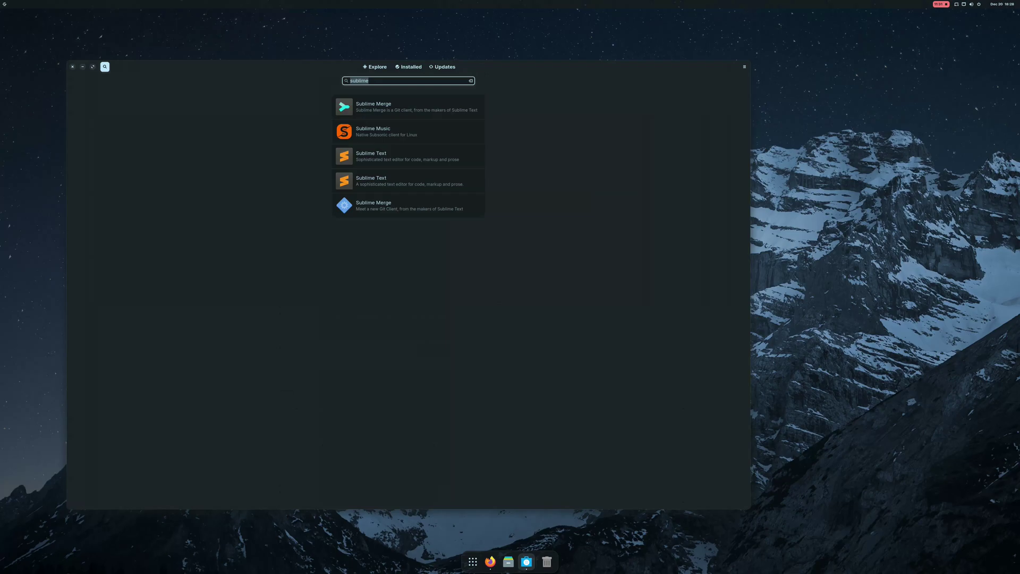
# Step: Search for "chrome" and install ungoogled-chromium and Chromium Web Browser from Flathub
pyautogui.write('chrome')
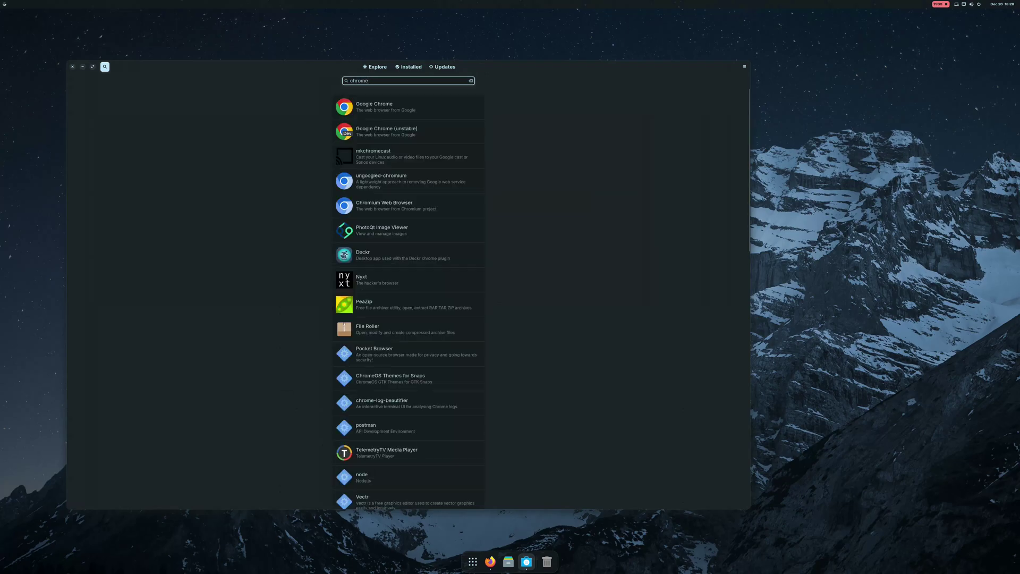
pyautogui.click(404, 181)
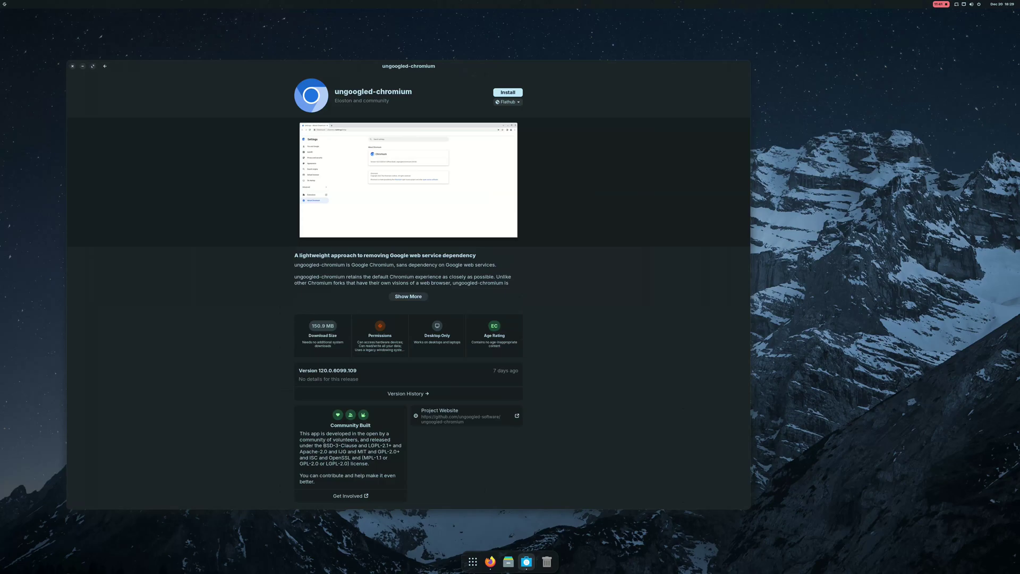
pyautogui.click(514, 93)
pyautogui.click(105, 66)
pyautogui.click(403, 205)
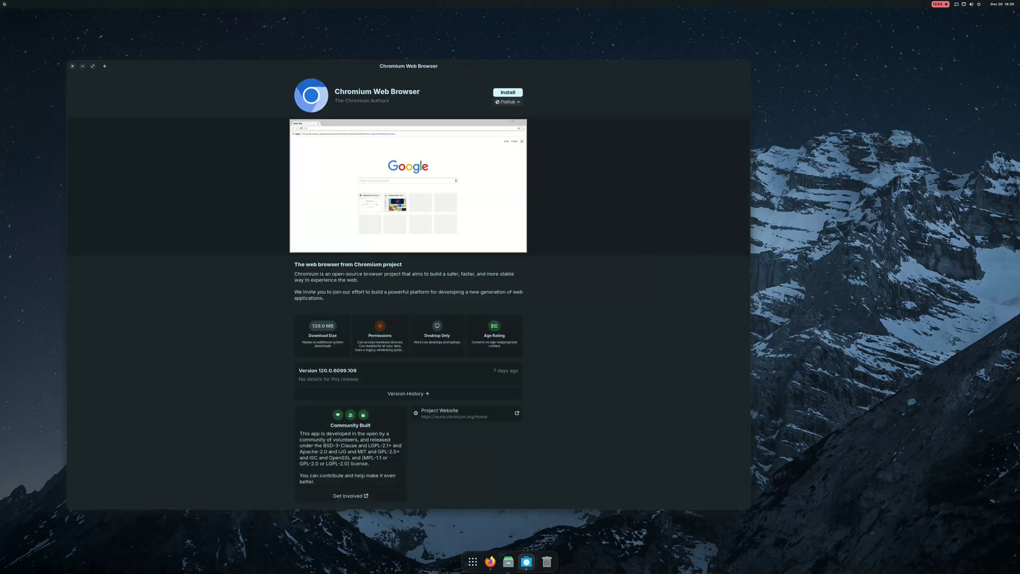
pyautogui.click(508, 92)
pyautogui.click(105, 66)
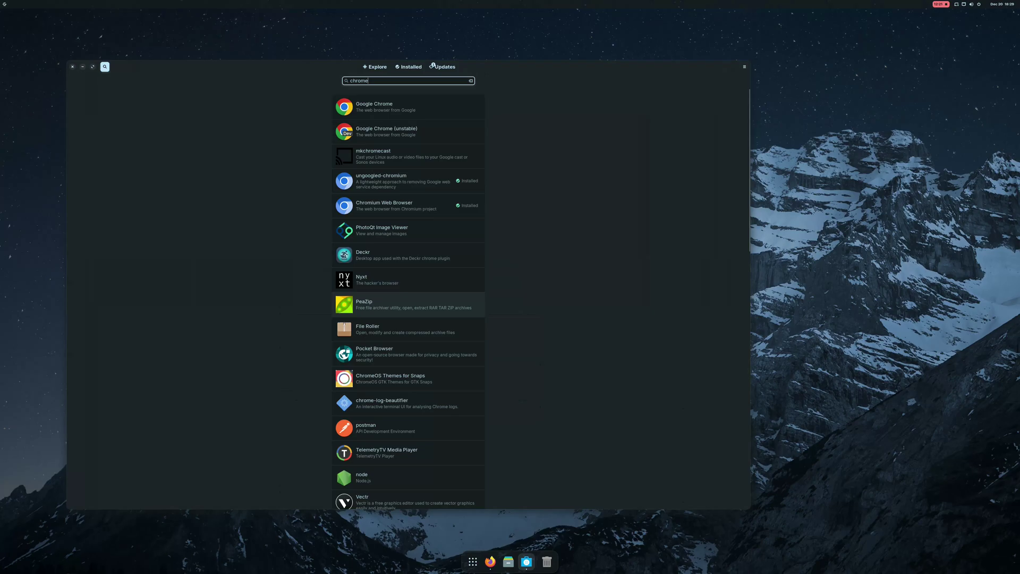
# Step: Install PeaZip from Flathub and postman from the Snap Store out of the "chrome" search results
pyautogui.click(408, 305)
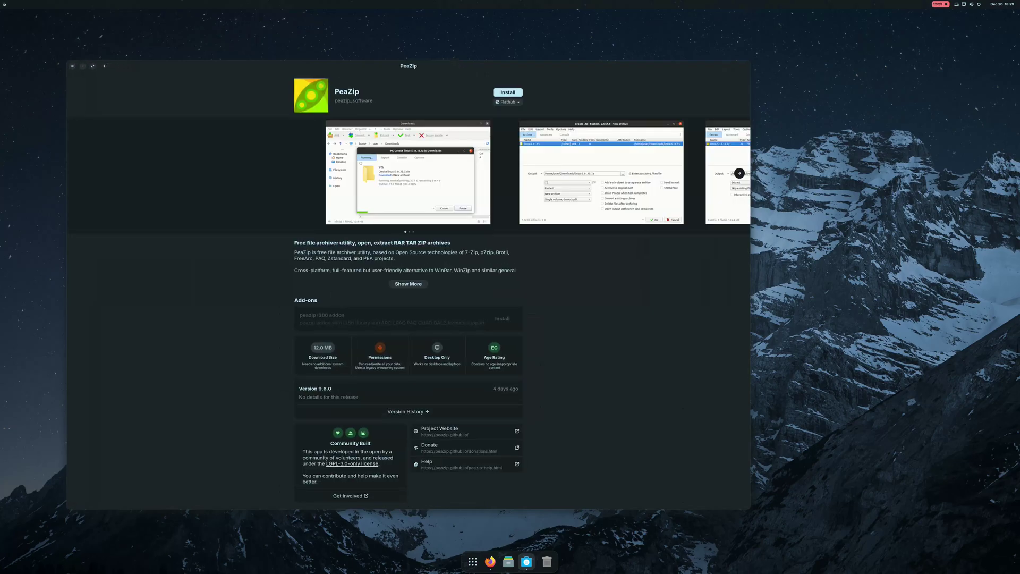
pyautogui.click(507, 92)
pyautogui.click(104, 66)
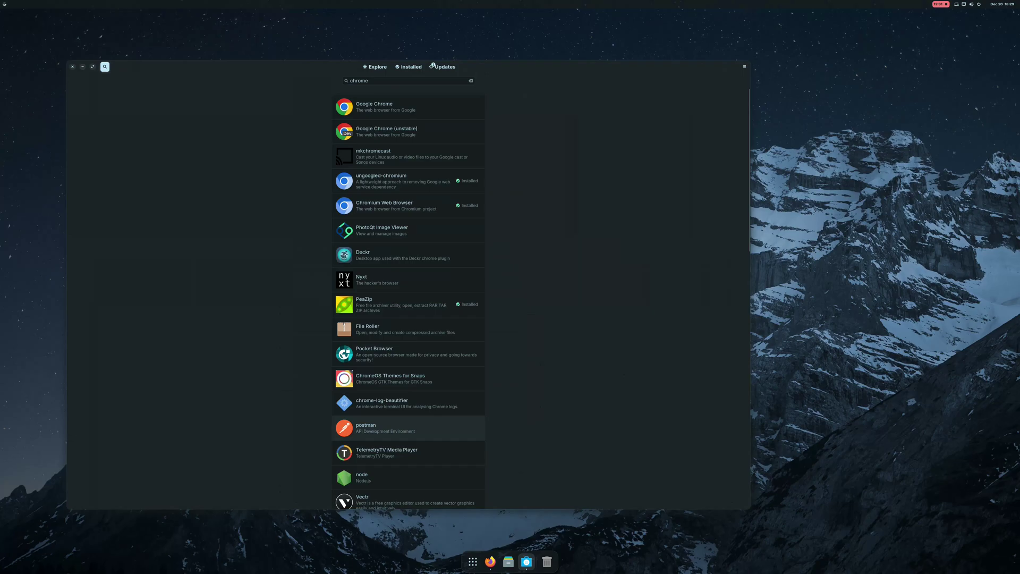
pyautogui.click(404, 427)
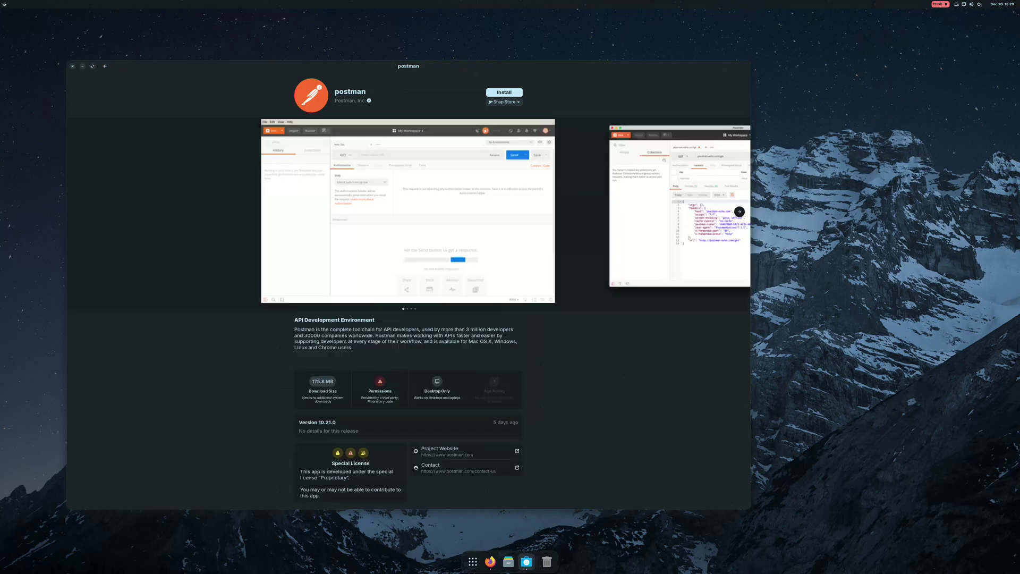
pyautogui.click(504, 92)
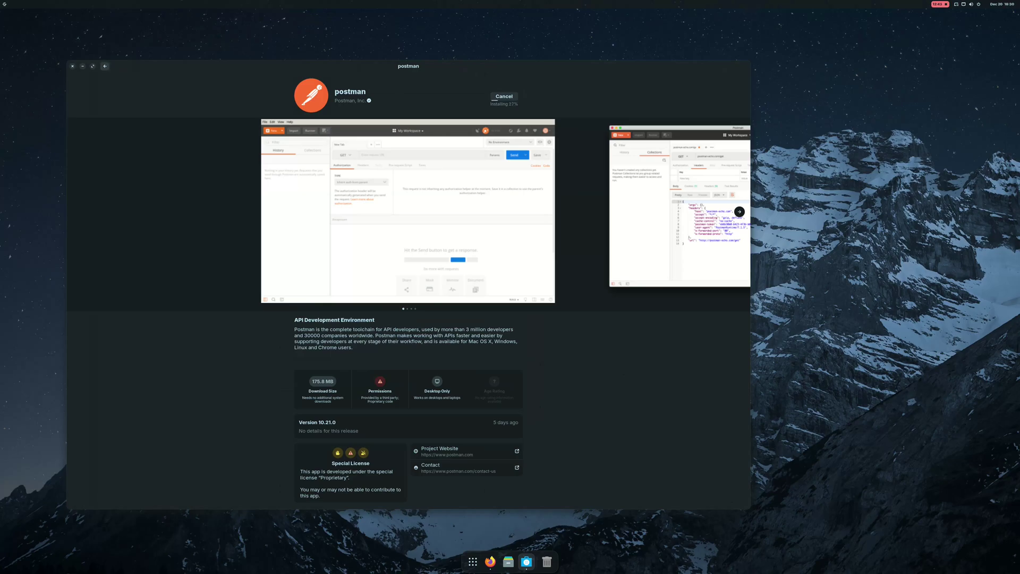
pyautogui.click(105, 65)
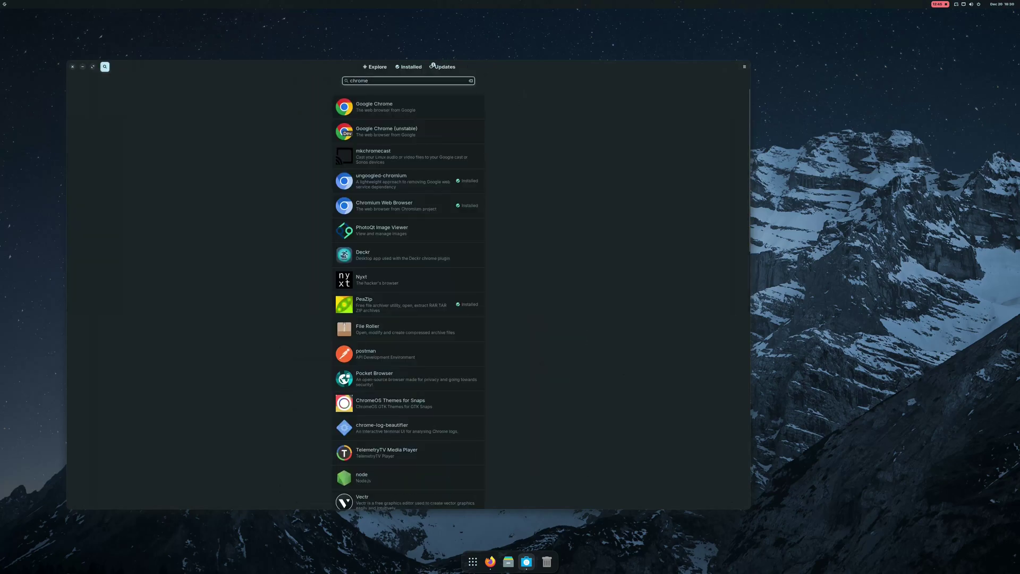
# Step: Replace the app search with "notesn" and start installing Notesnook from the Snap Store, returning to the search results
pyautogui.scroll(-5, 408, 370)
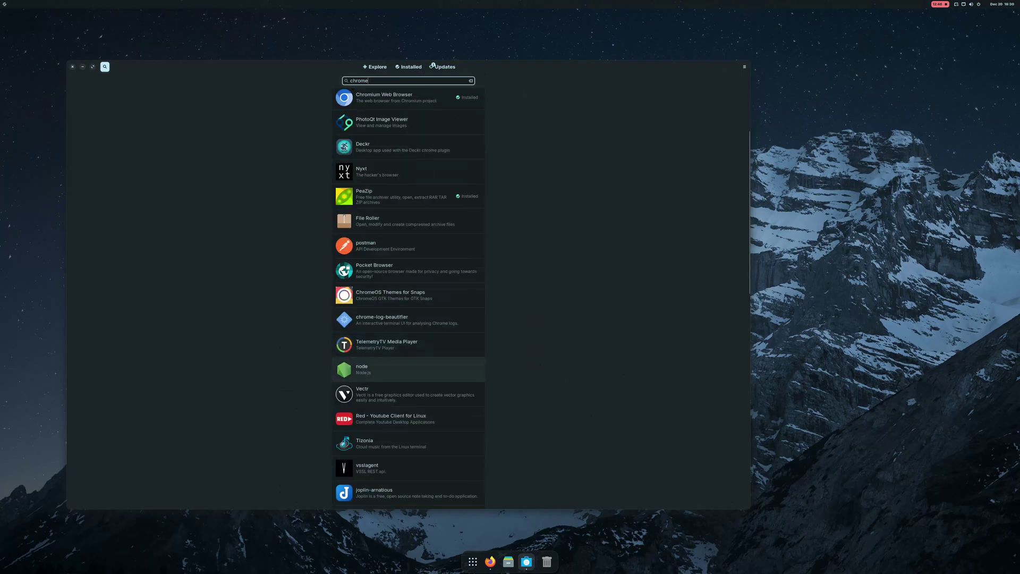
pyautogui.scroll(-6, 408, 350)
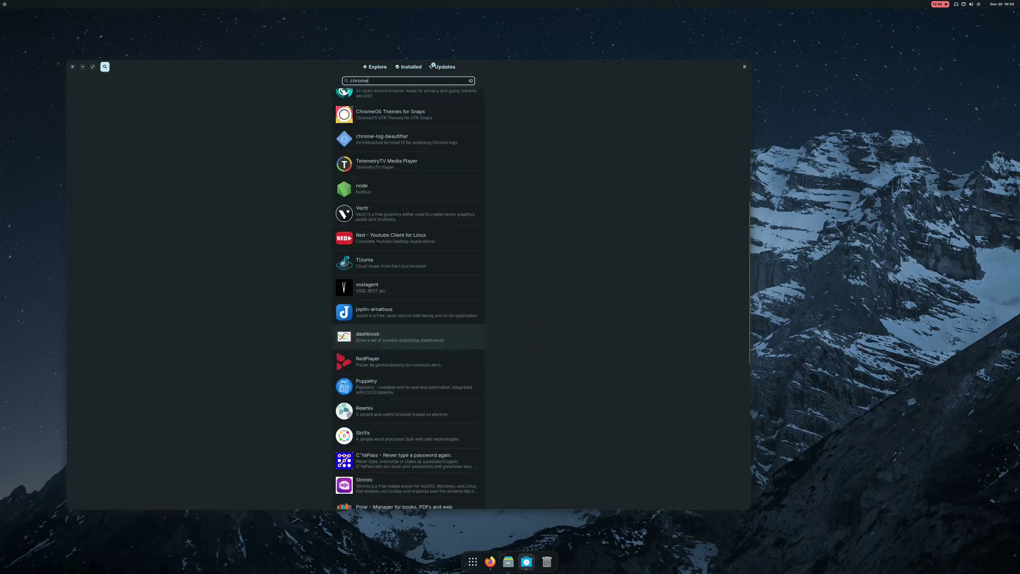
pyautogui.scroll(-10, 409, 340)
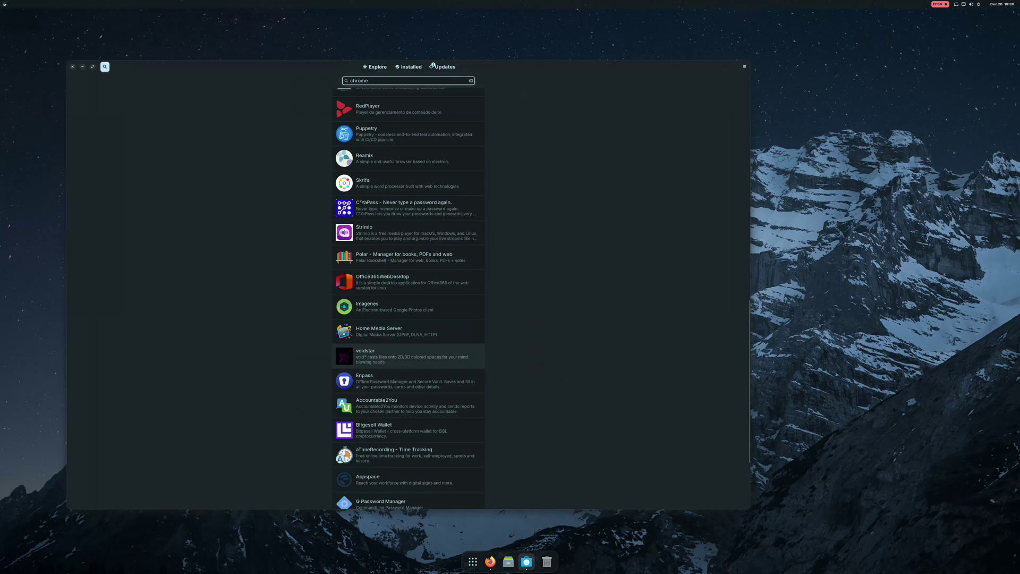
pyautogui.scroll(7, 409, 351)
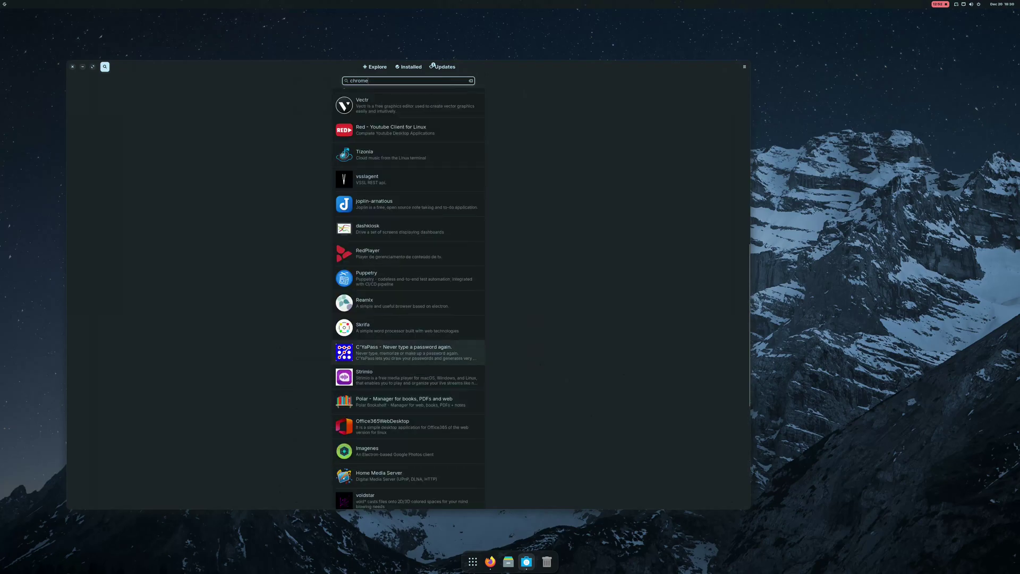
pyautogui.hotkey('ctrl', 'BackSpace')
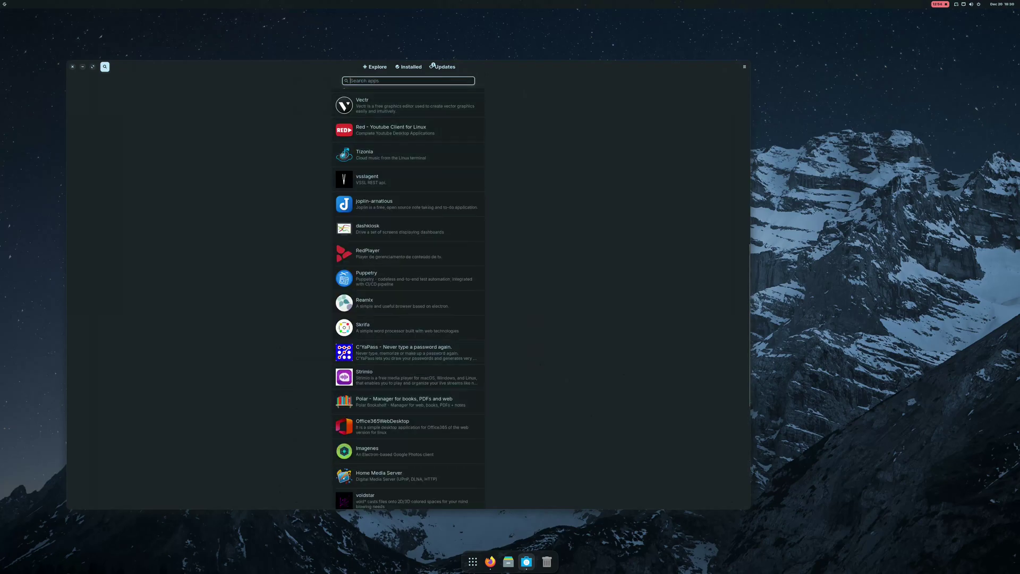
pyautogui.write('note')
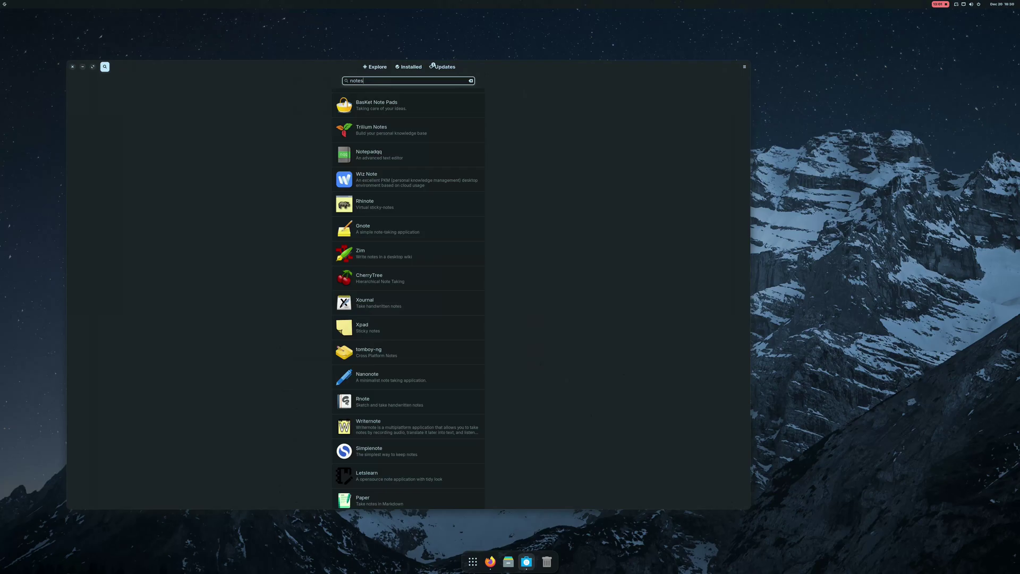
pyautogui.write('s')
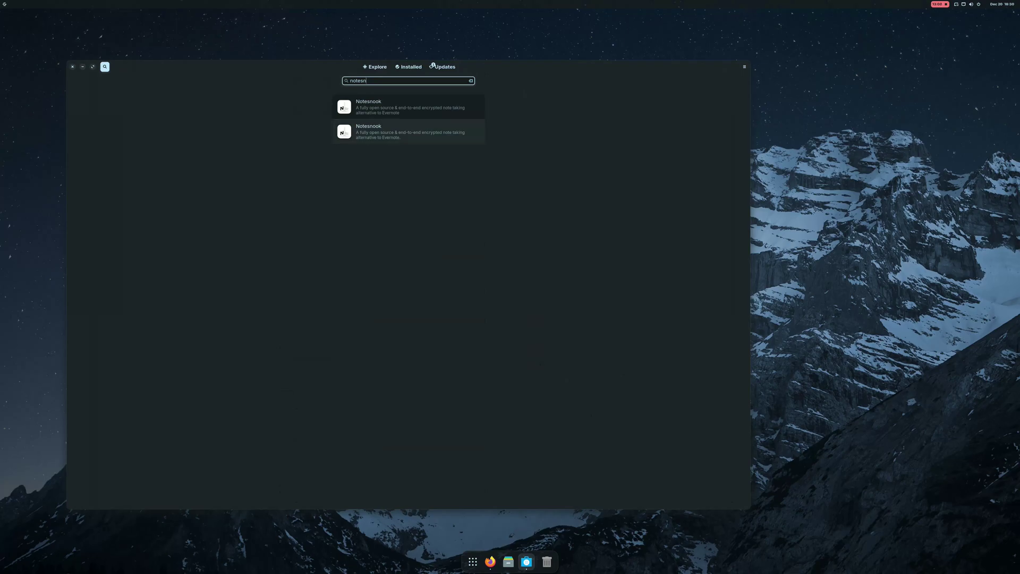
pyautogui.click(408, 131)
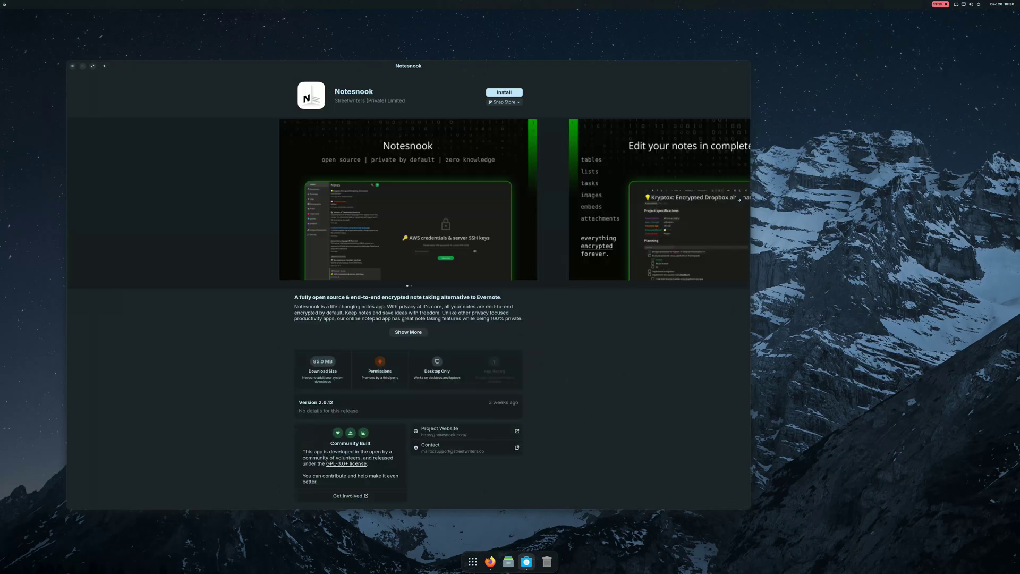
pyautogui.click(504, 91)
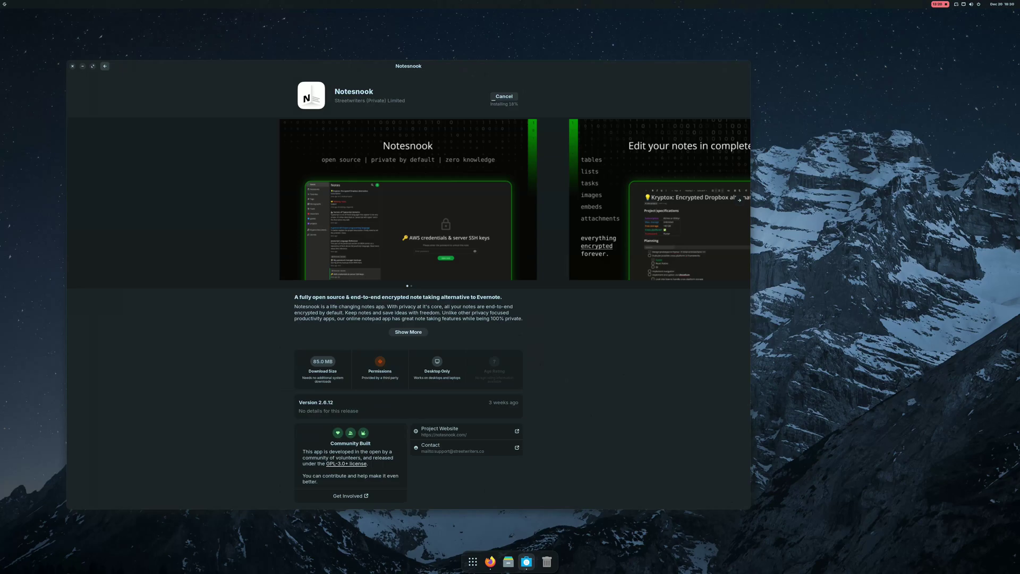
pyautogui.click(105, 66)
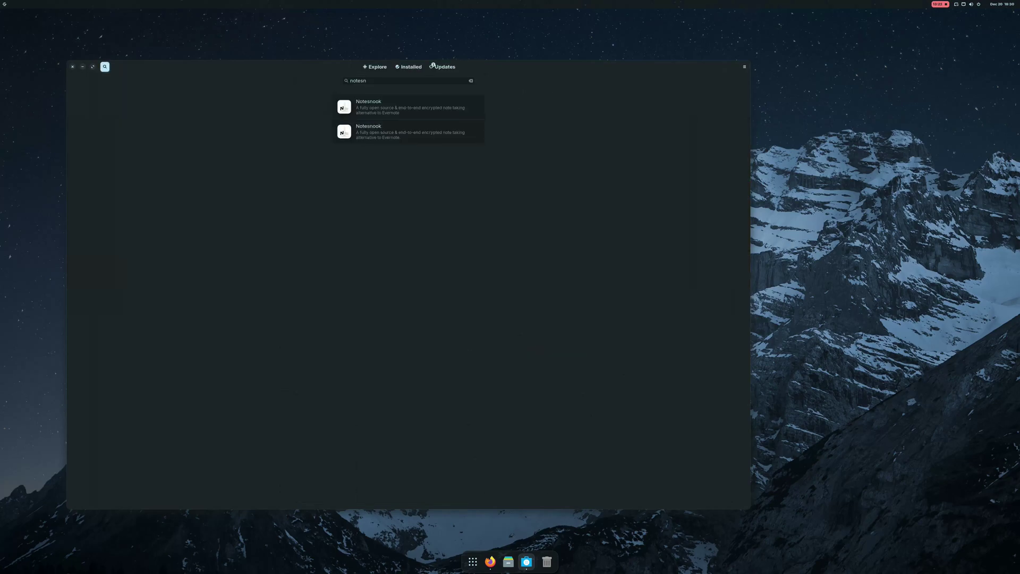
# Step: Open the list of available app updates and update all listed apps
pyautogui.click(433, 66)
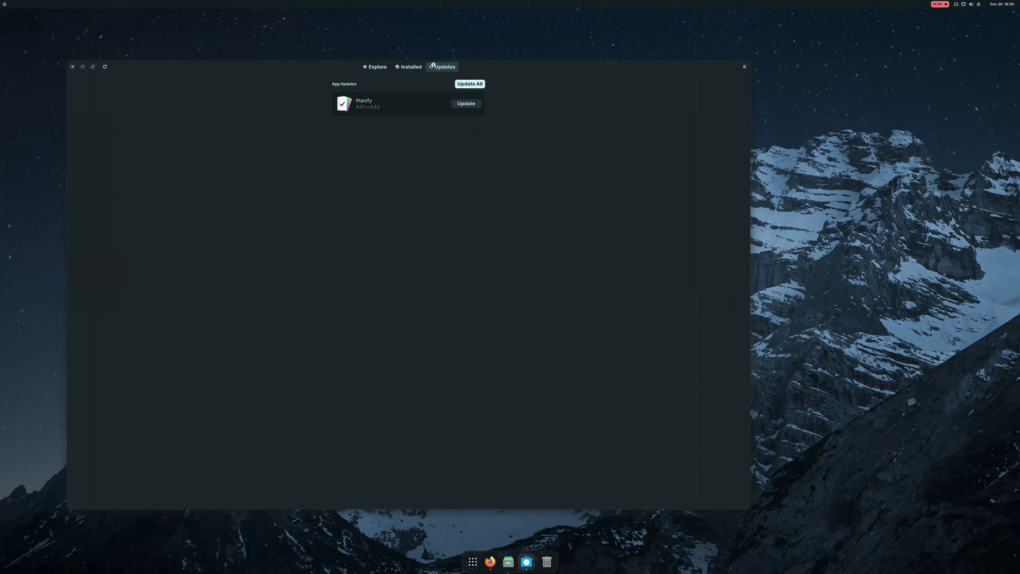
pyautogui.click(469, 84)
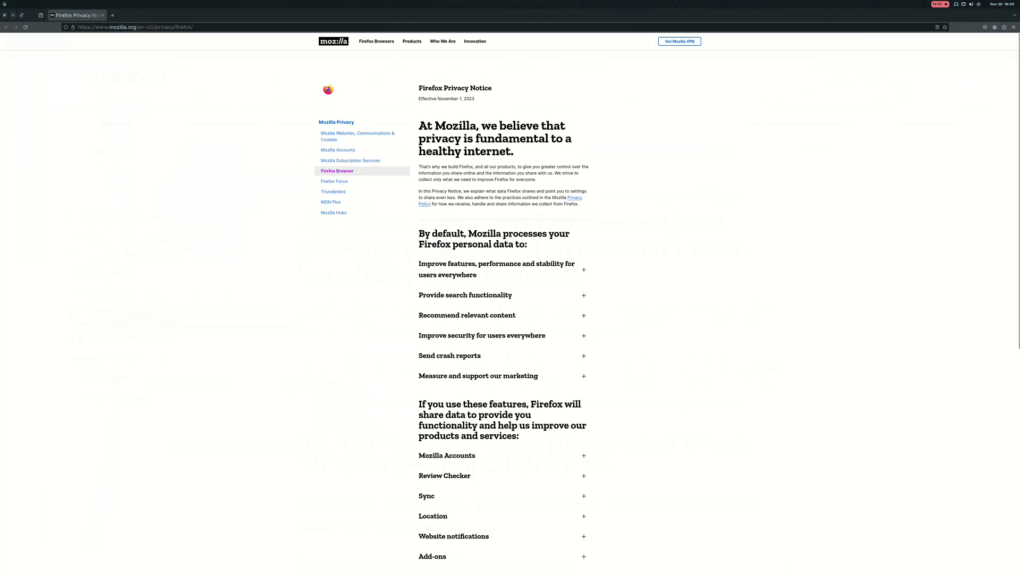
# Step: Search the web for "zorin" suggestions and open the blog post "Zorin OS 17 Has Arrived", reading down to its "Multitasking redefined" section
pyautogui.hotkey('ctrl', 'l')
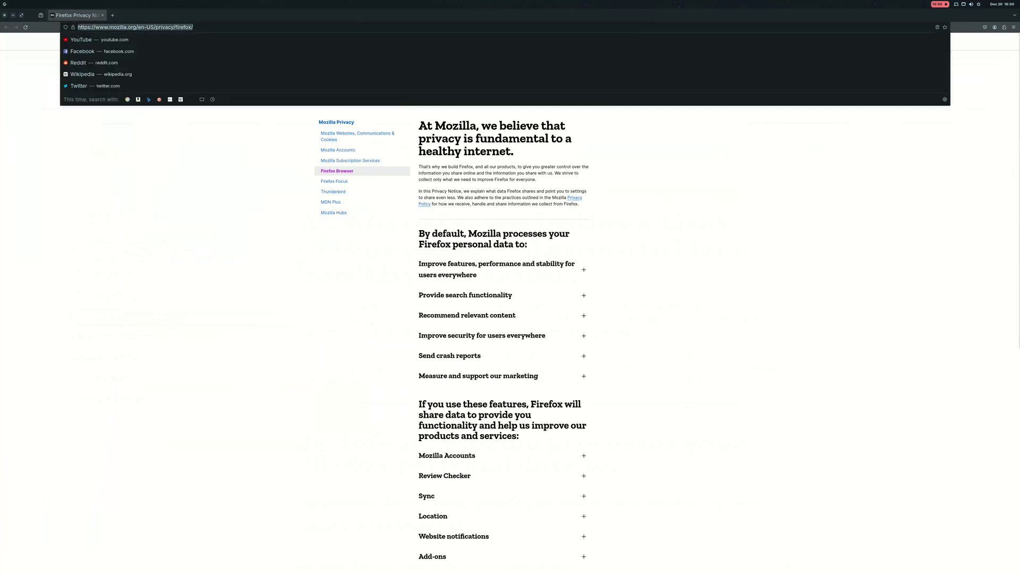
pyautogui.write('zorin')
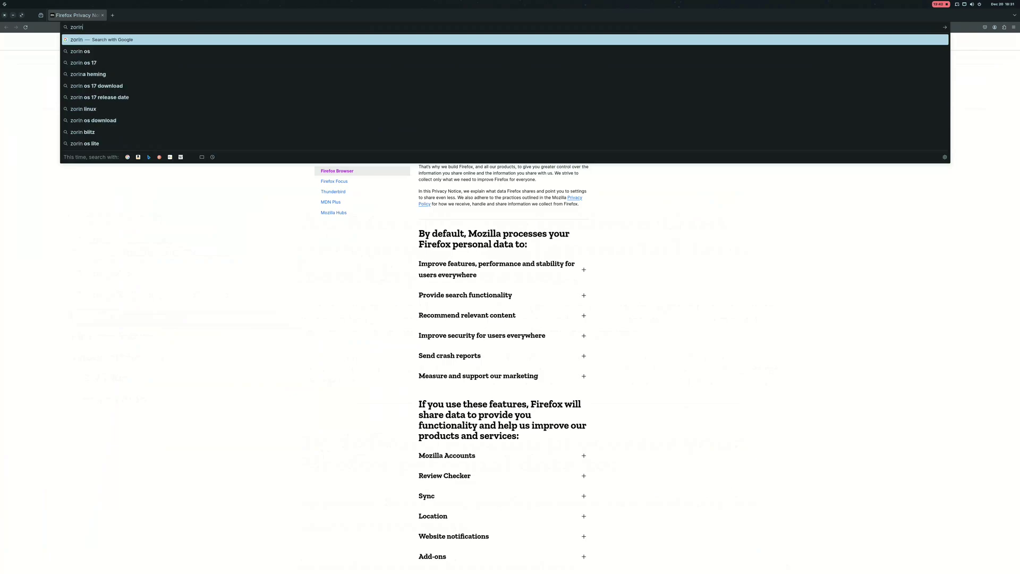
pyautogui.press('Down')
pyautogui.press('Down')
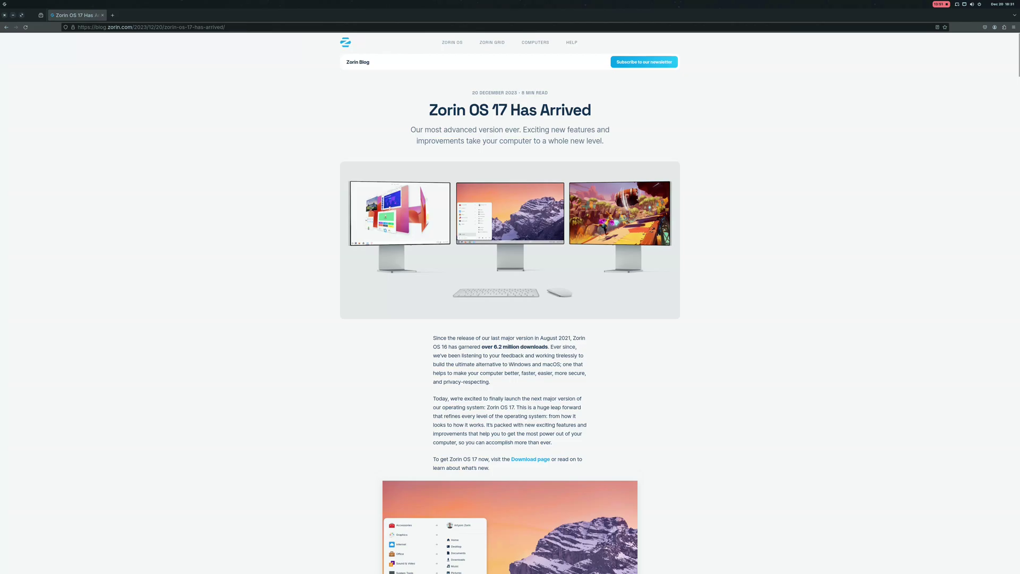
pyautogui.scroll(-12, 510, 303)
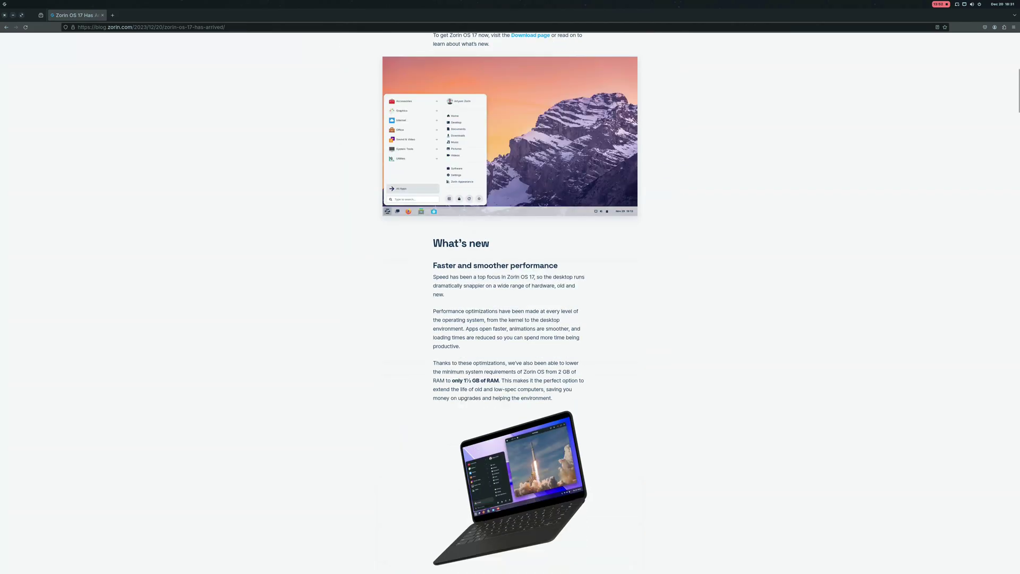
pyautogui.scroll(-10, 510, 303)
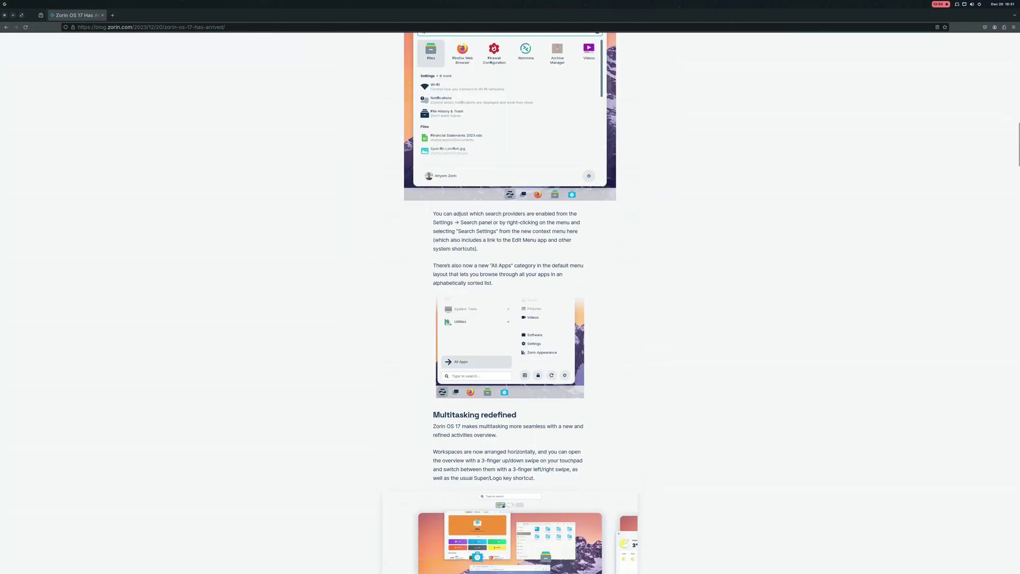
pyautogui.scroll(-5, 627, 342)
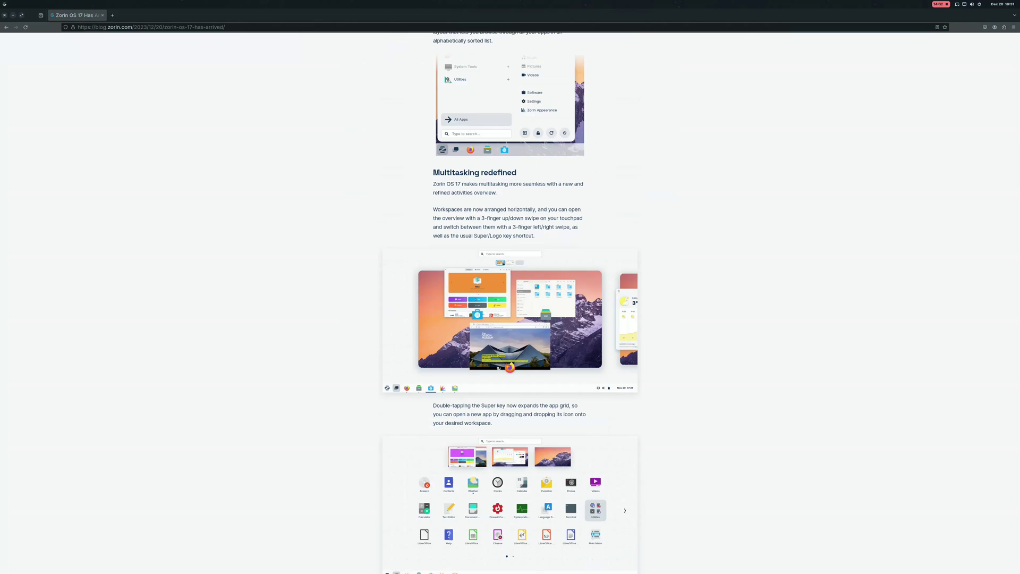
# Step: Show the activities overview of all open windows and return to the Firefox window
pyautogui.press('super')
pyautogui.press('super')
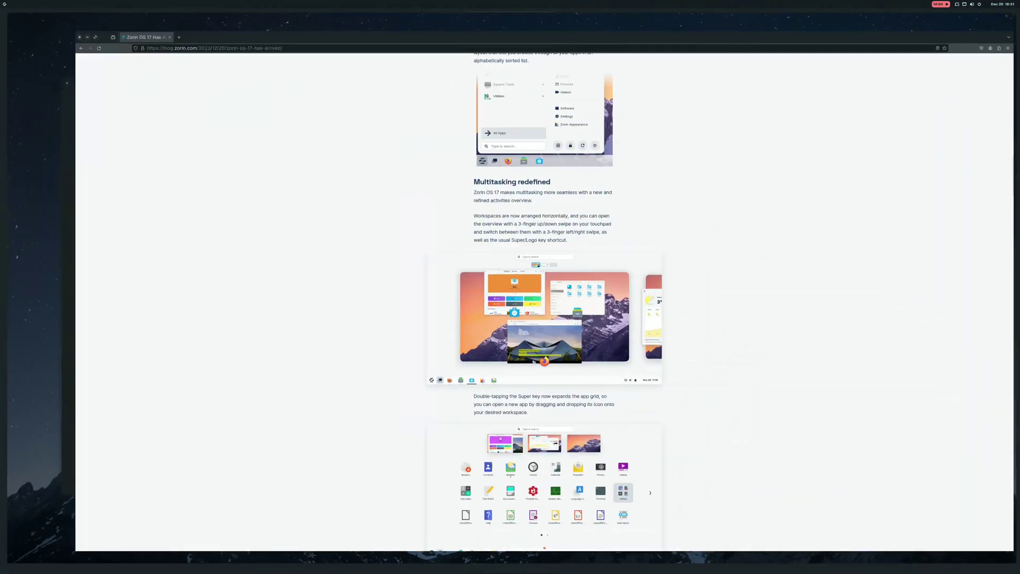
pyautogui.press('super')
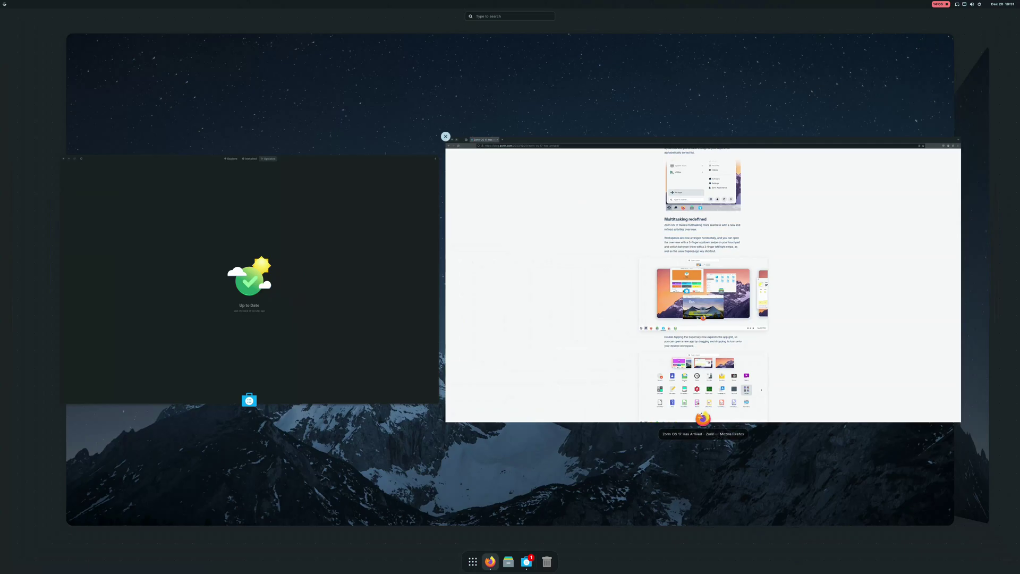
pyautogui.click(627, 342)
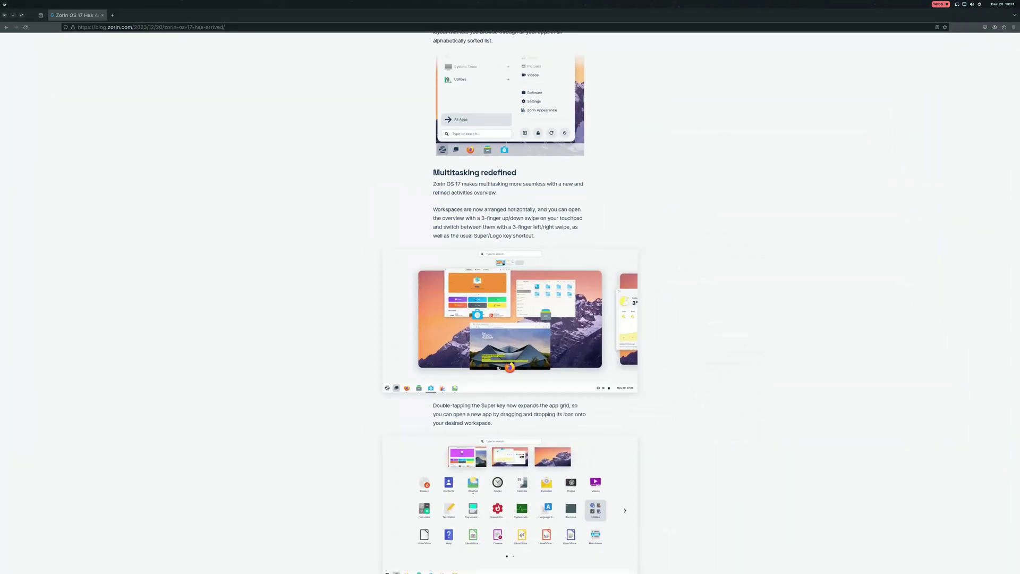
# Step: Read the blog post on to its Spatial Desktop section and highlight the text around that heading
pyautogui.scroll(-5, 627, 342)
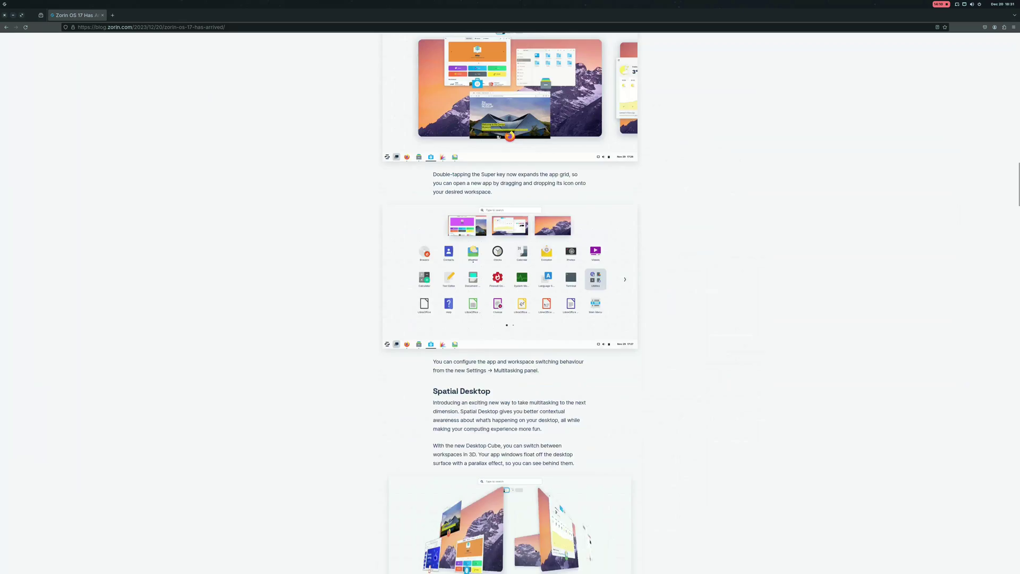
pyautogui.scroll(-3, 510, 303)
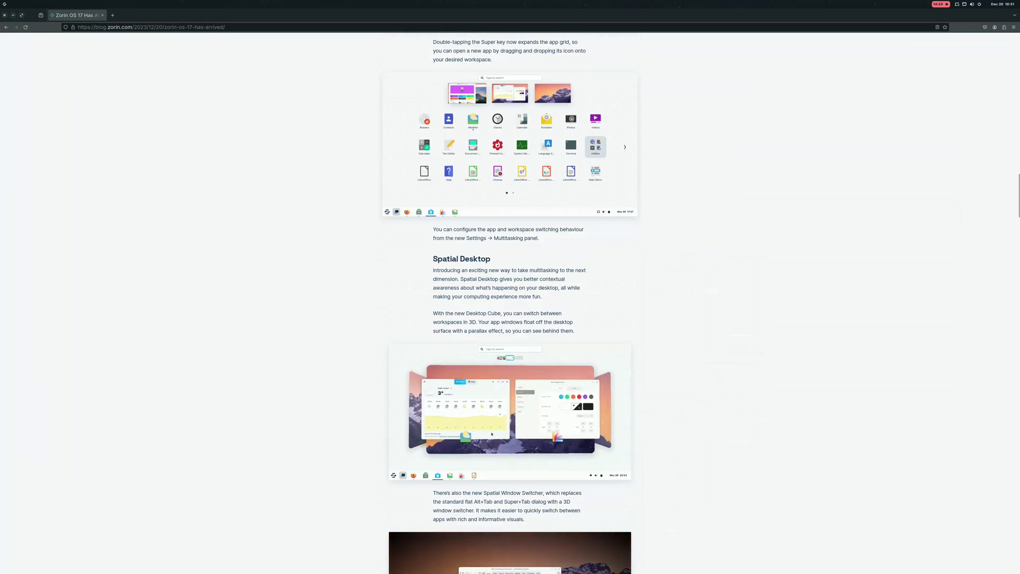
pyautogui.moveTo(433, 238); pyautogui.dragTo(587, 270)
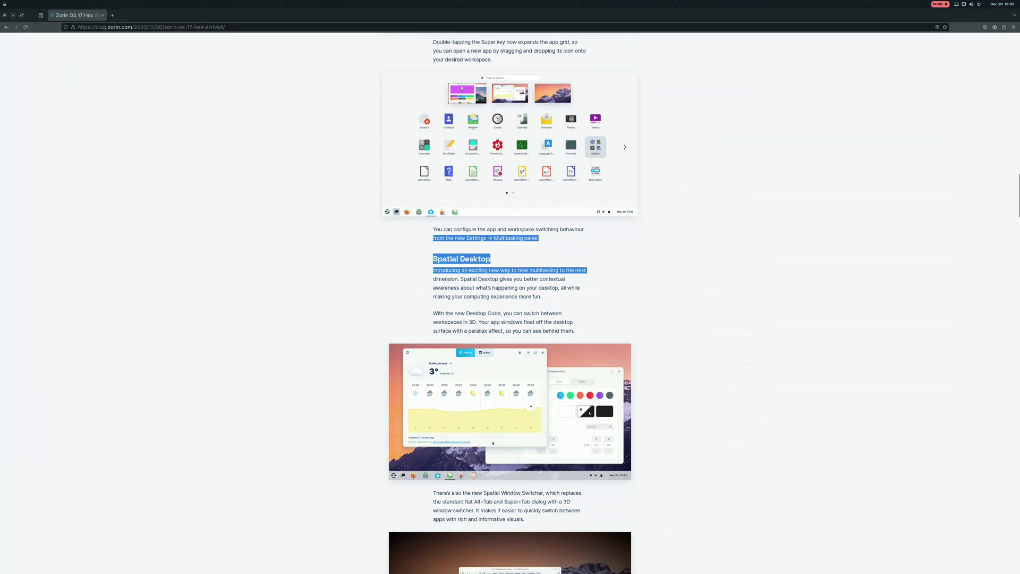
# Step: Try the 3D window switcher by switching from Firefox to Software and back to Firefox
pyautogui.hotkey('alt', 'Tab')
pyautogui.moveTo(691, 197); pyautogui.dragTo(345, 135)
pyautogui.hotkey('alt', 'Tab')
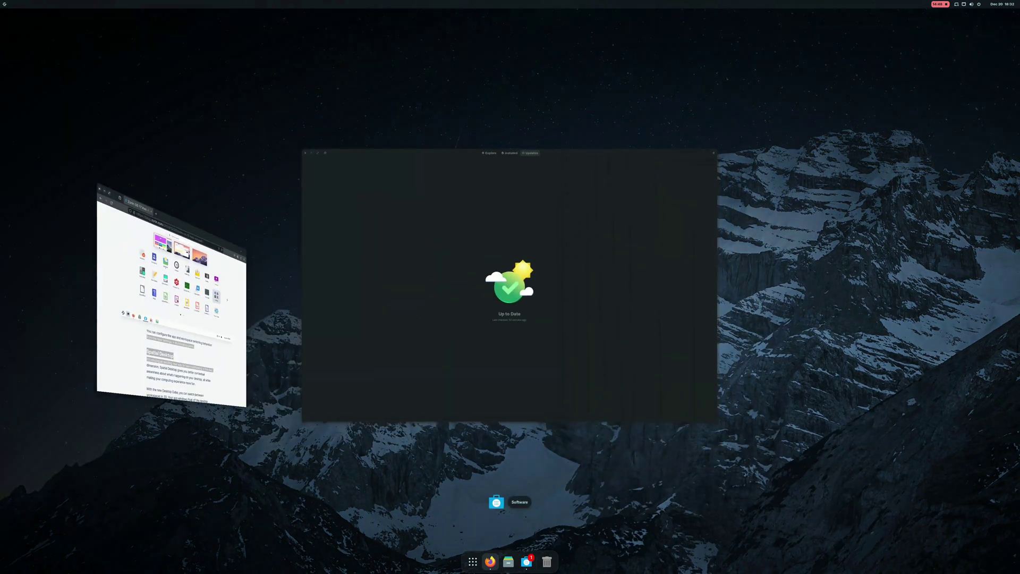
pyautogui.hotkey('alt', 'Tab')
pyautogui.hotkey('alt', 'Tab')
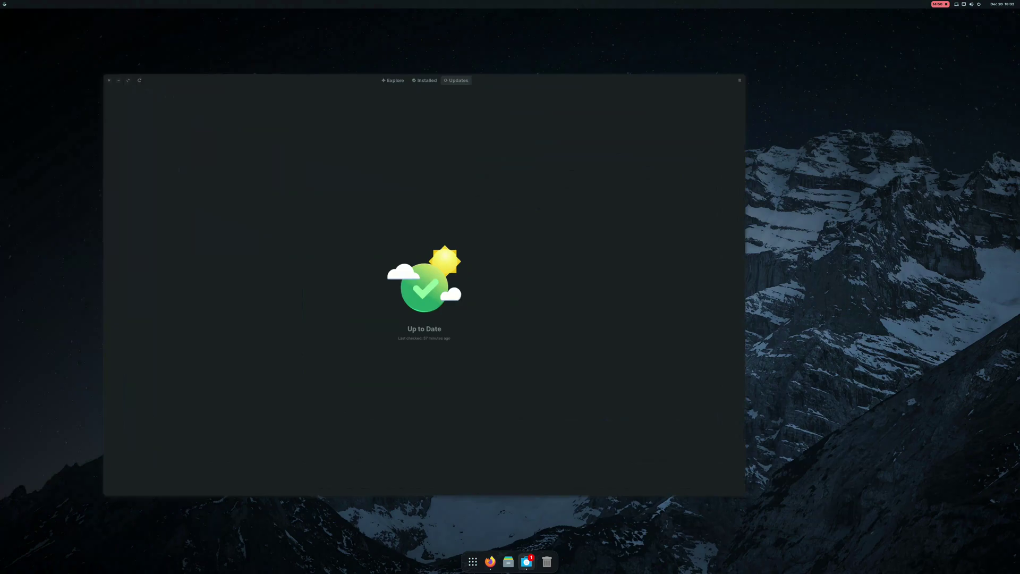
pyautogui.hotkey('alt', 'Tab')
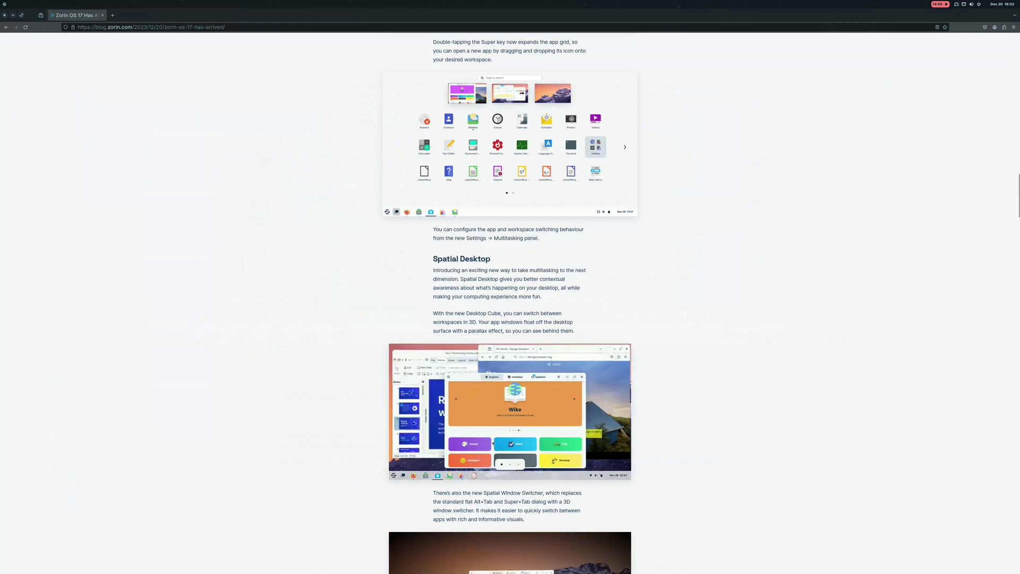
# Step: Read the blog's Spatial Window Switcher paragraph and cycle repeatedly through the open windows, ending back in Firefox
pyautogui.scroll(-3, 492, 442)
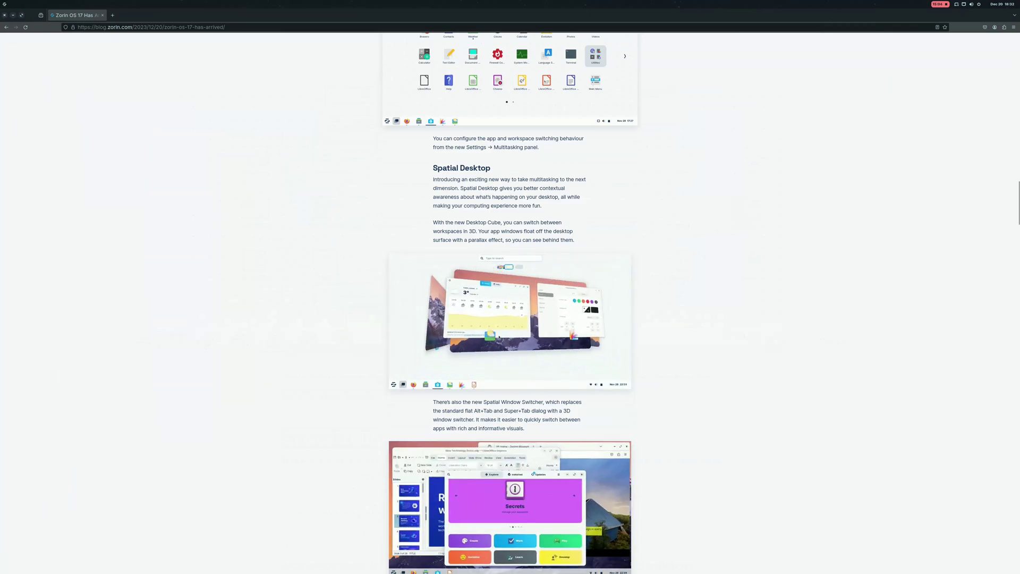
pyautogui.hotkey('alt', 'Tab')
pyautogui.hotkey('alt', 'Tab')
pyautogui.hotkey('alt', 'Tab')
pyautogui.hotkey('alt', 'Tab')
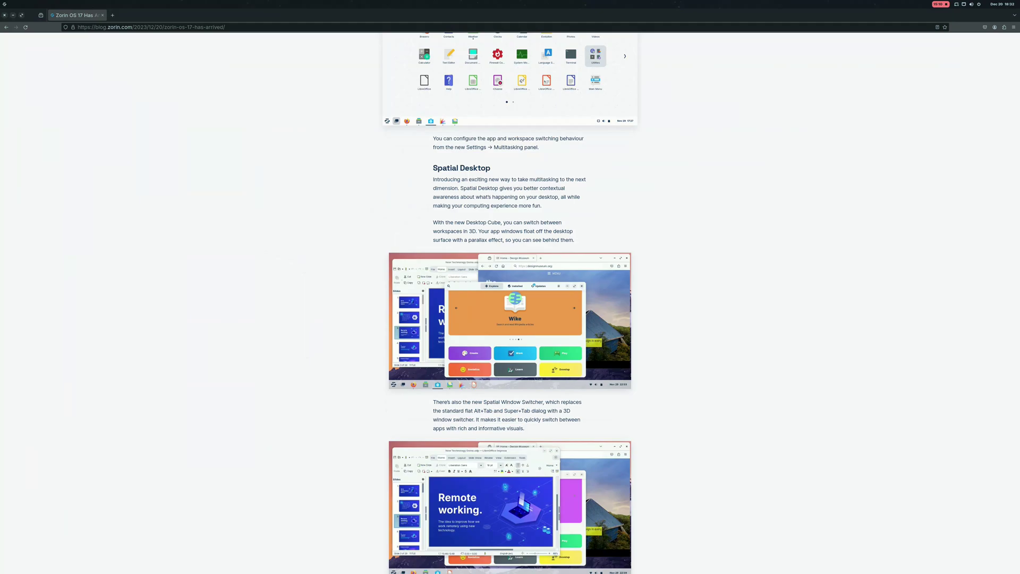
pyautogui.hotkey('alt', 'Tab')
pyautogui.hotkey('alt', 'Tab')
pyautogui.hotkey('alt', 'Tab')
pyautogui.hotkey('alt', 'Tab')
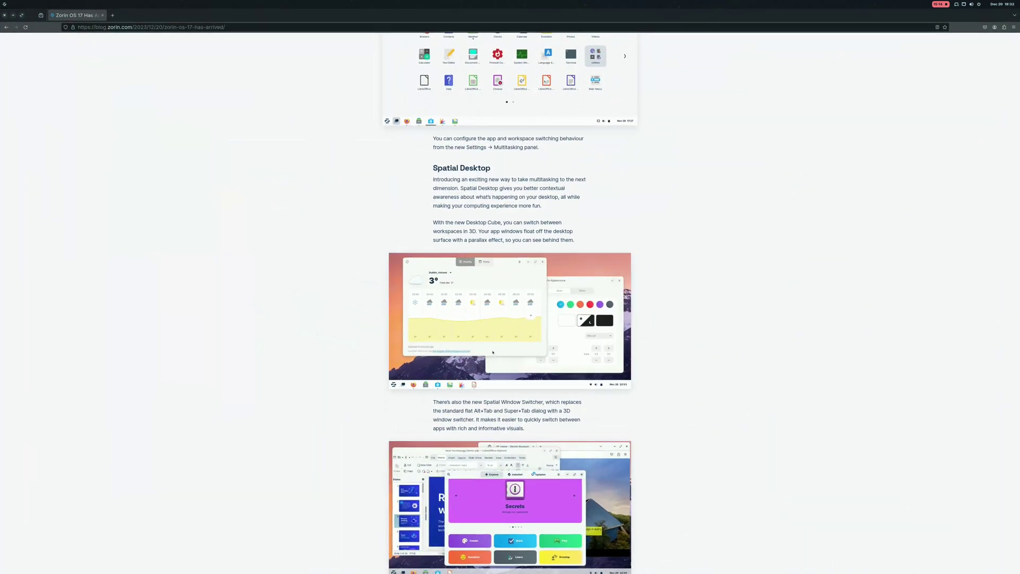
# Step: Read the blog post past the Effects and Refreshed Software store sections to "New Quick Settings menu"
pyautogui.scroll(-5, 602, 304)
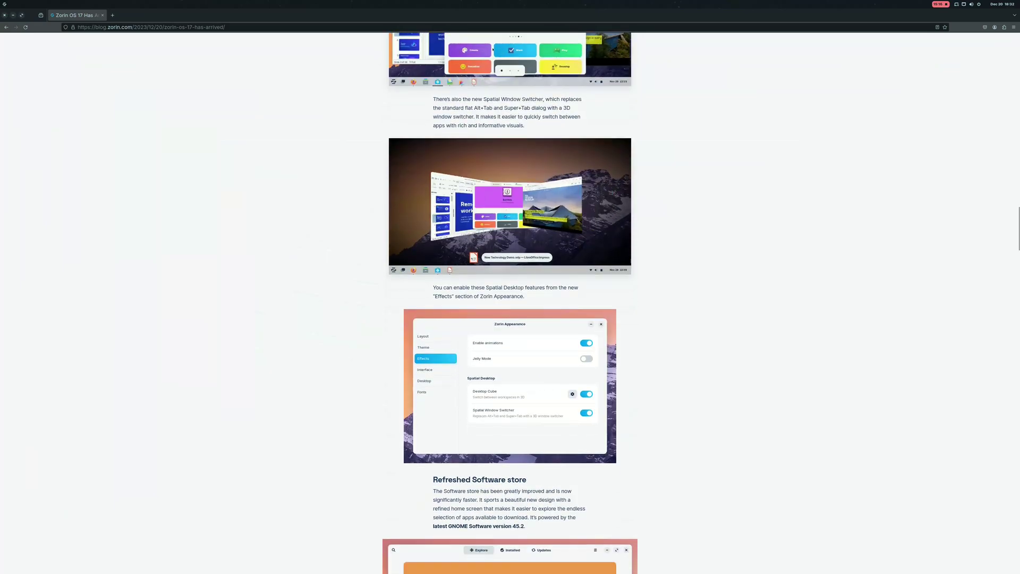
pyautogui.scroll(-4, 510, 303)
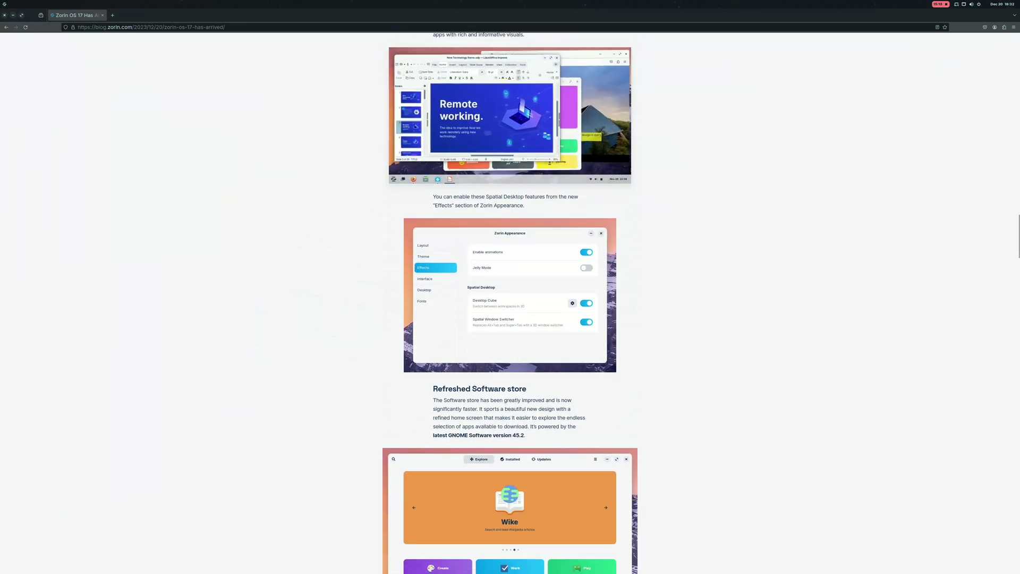
pyautogui.scroll(-8, 510, 303)
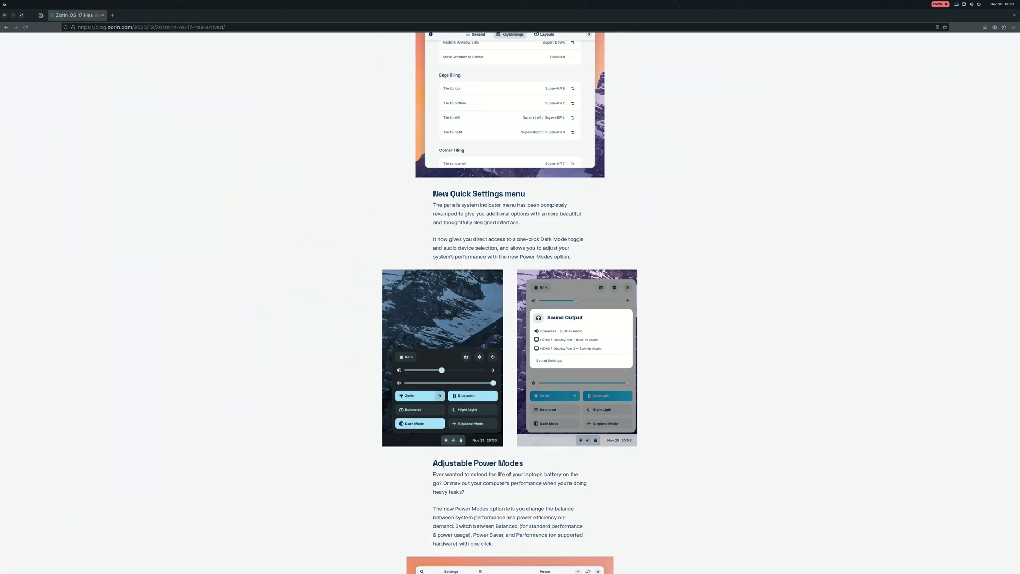
# Step: Find and open the system Settings, show the About page and enlarge the window to display all system details
pyautogui.hotkey('ctrl', 'f')
pyautogui.press('super')
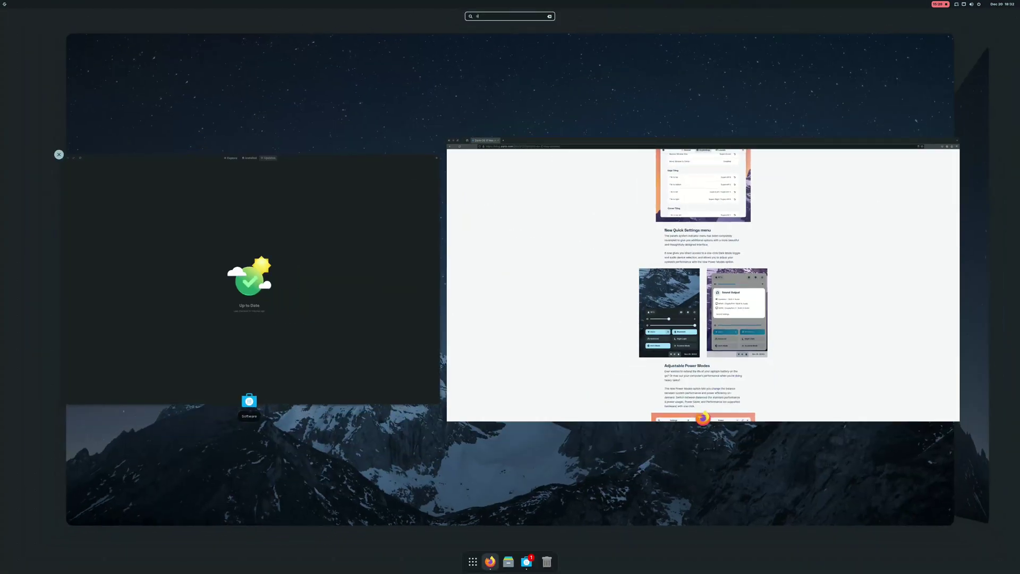
pyautogui.write('se')
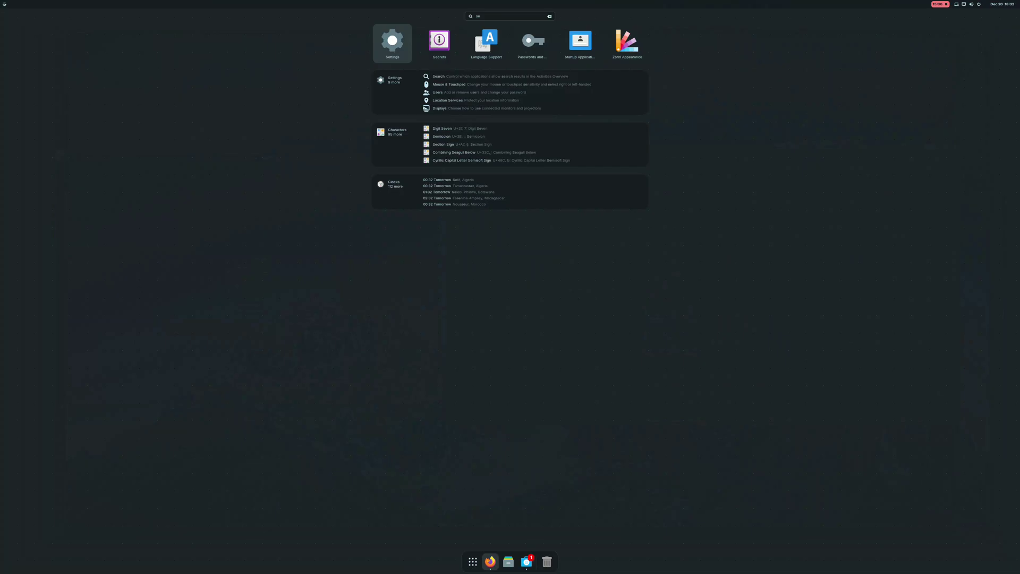
pyautogui.press('Return')
pyautogui.scroll(-6, 143, 160)
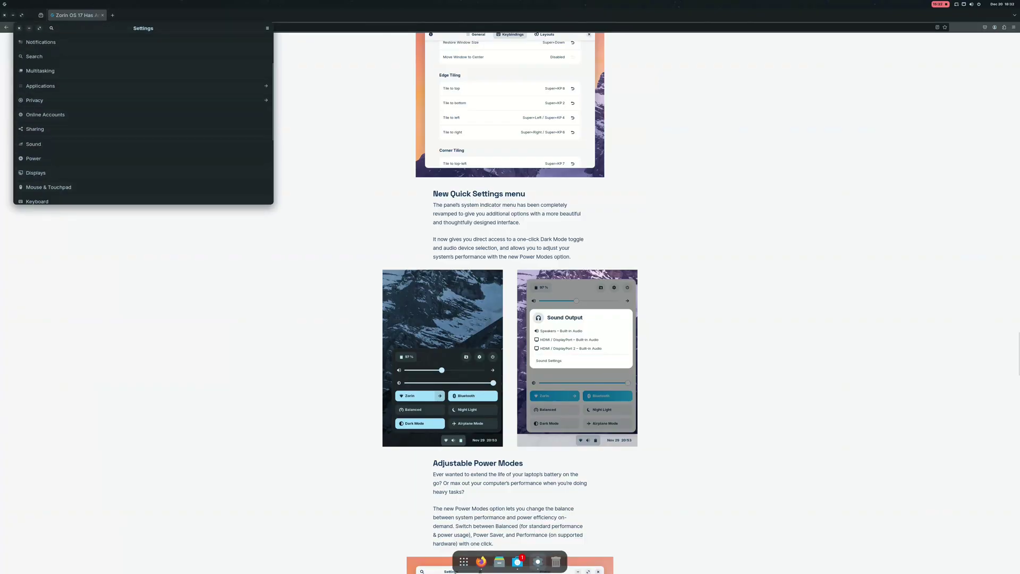
pyautogui.click(143, 196)
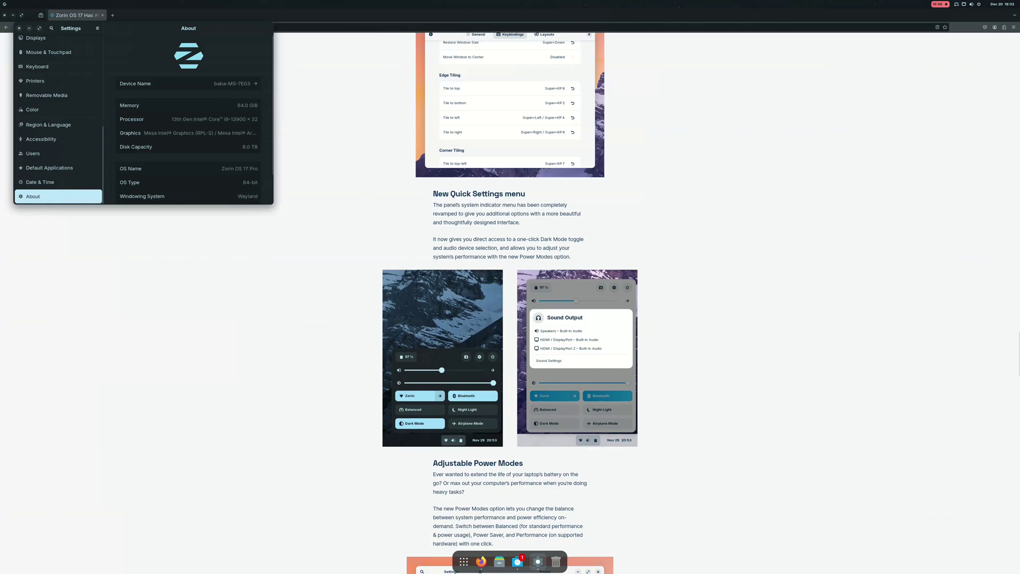
pyautogui.moveTo(273, 204); pyautogui.dragTo(679, 466)
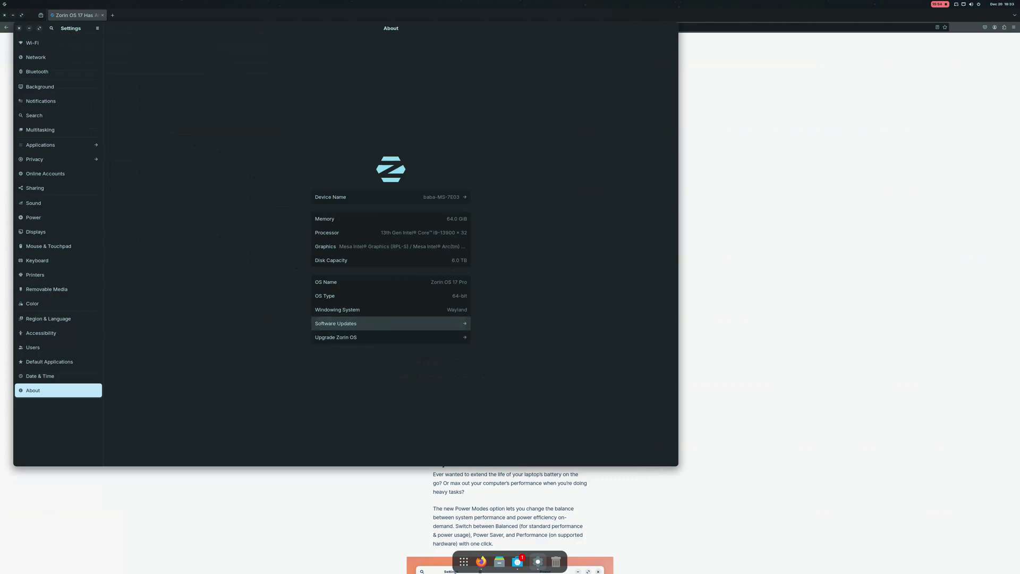
# Step: Check for software updates from the About page, dismiss the Software Updater and close Settings
pyautogui.click(391, 323)
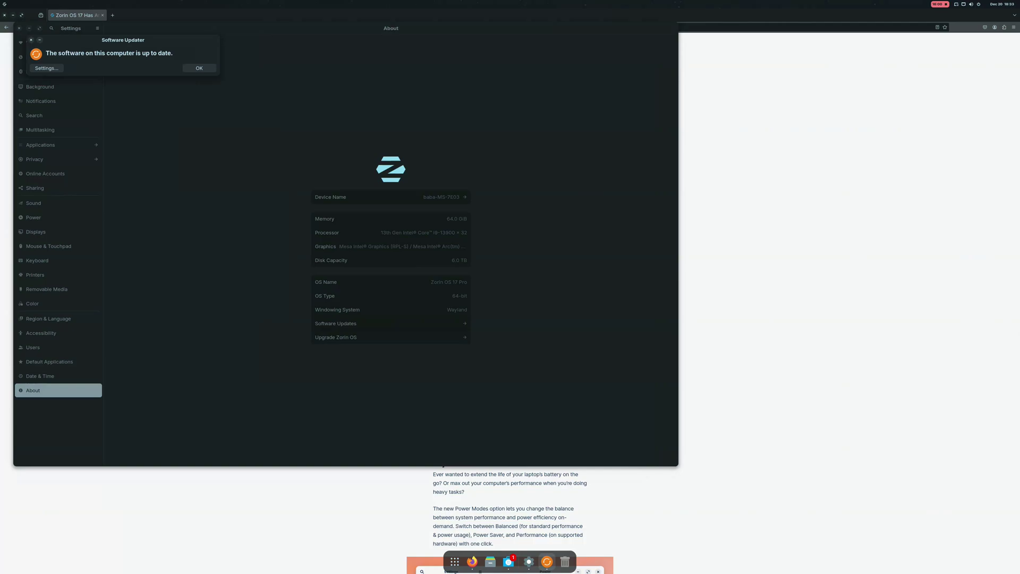
pyautogui.press('Return')
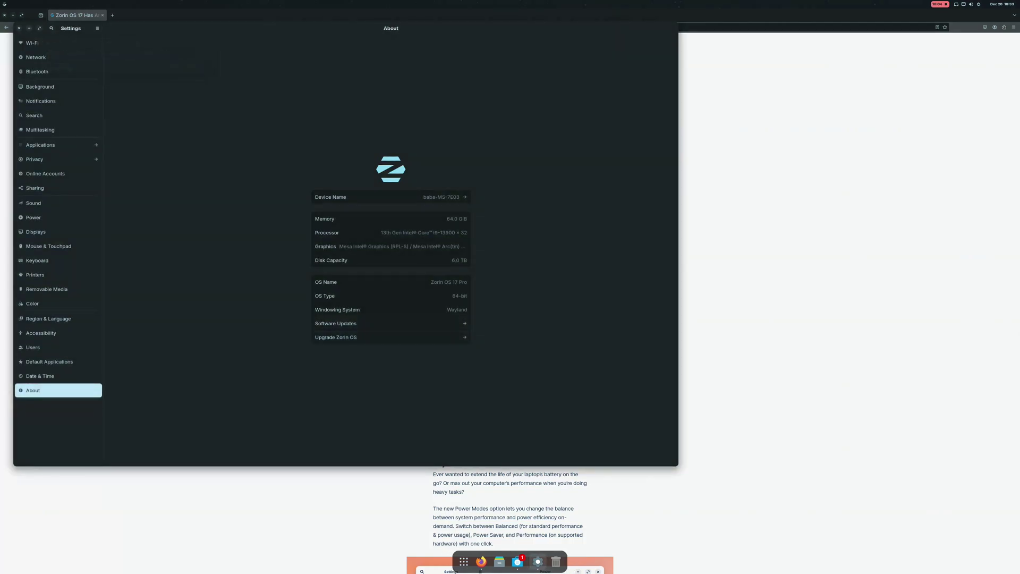
pyautogui.click(19, 29)
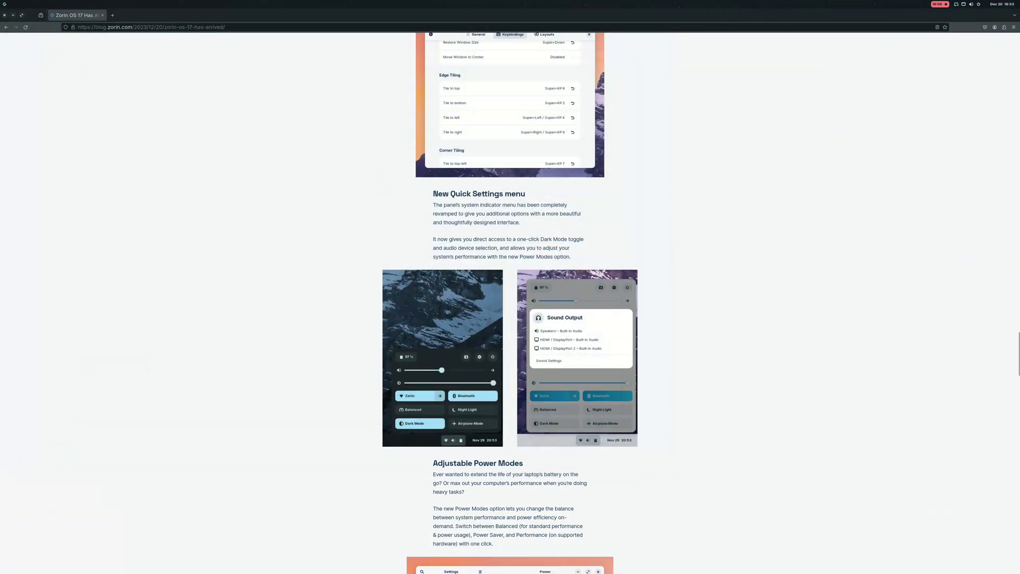
# Step: Find and open Upgrade Zorin OS, check for software updates from it and dismiss the Software Updater
pyautogui.press('super')
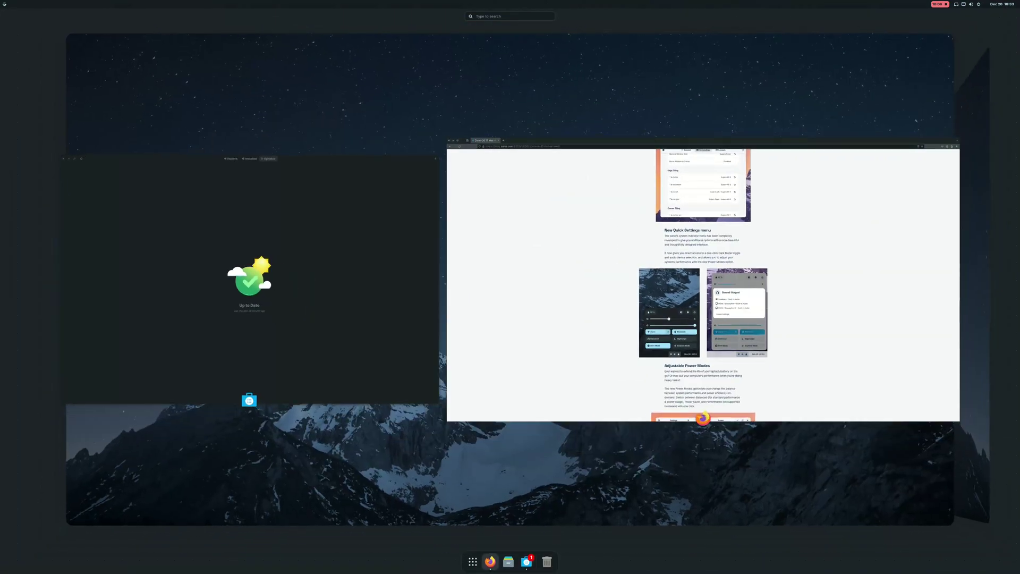
pyautogui.write('up')
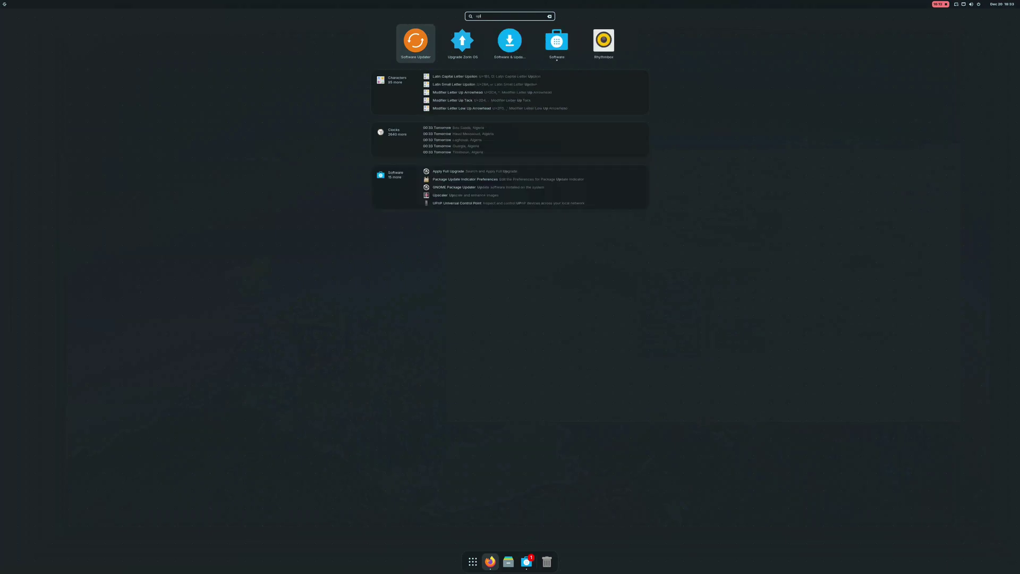
pyautogui.press('Right')
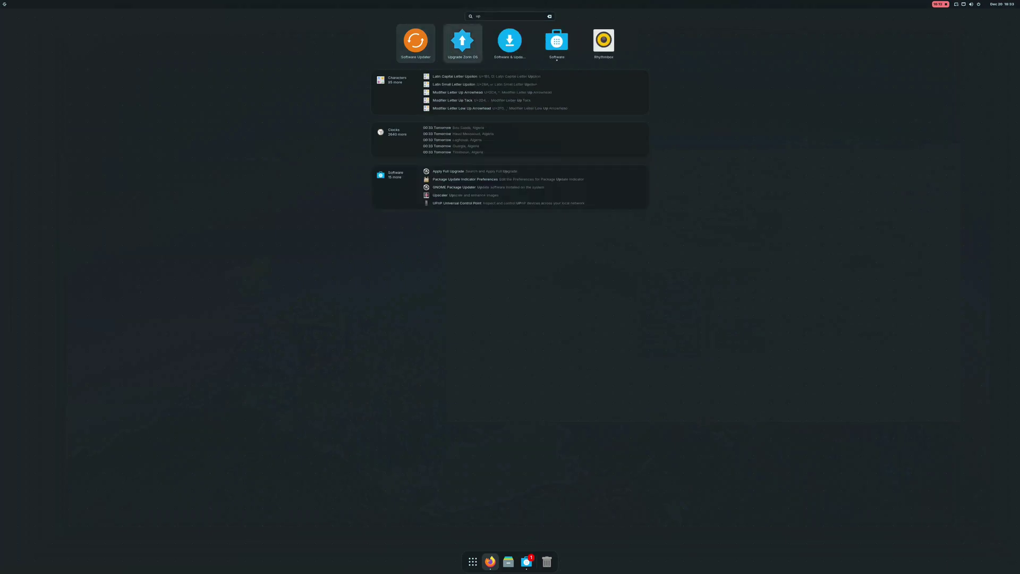
pyautogui.press('Return')
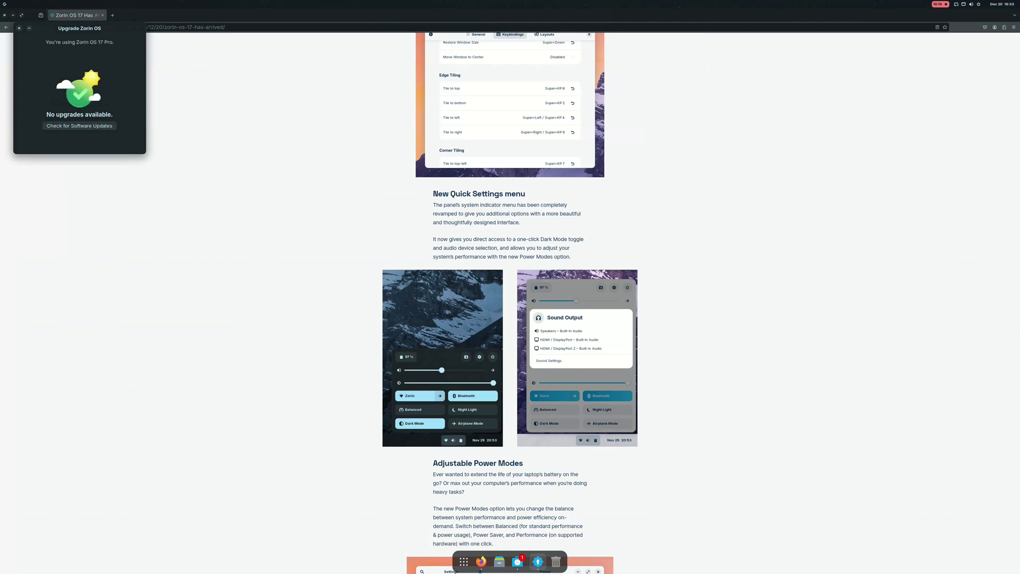
pyautogui.press('Return')
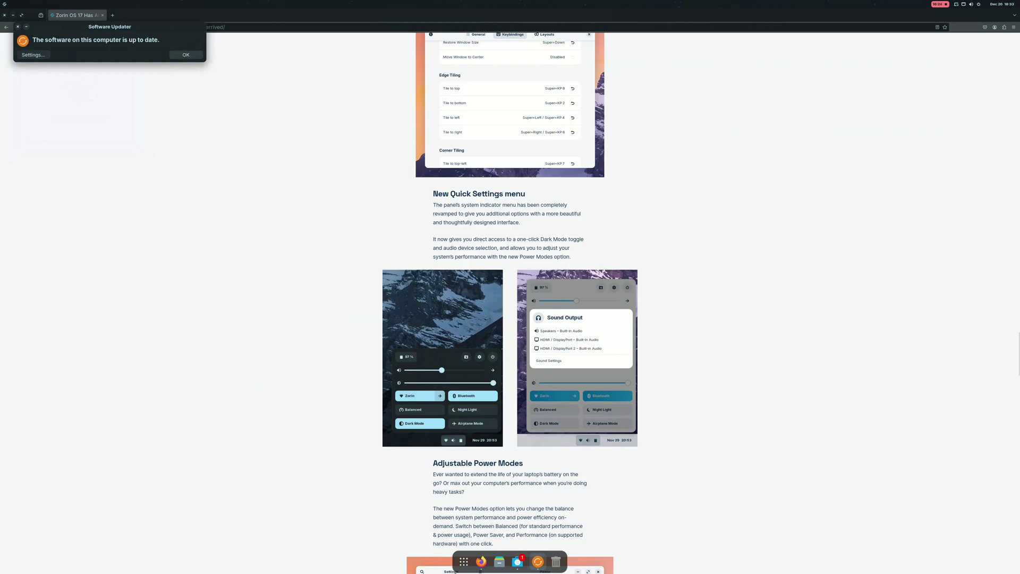
pyautogui.press('Return')
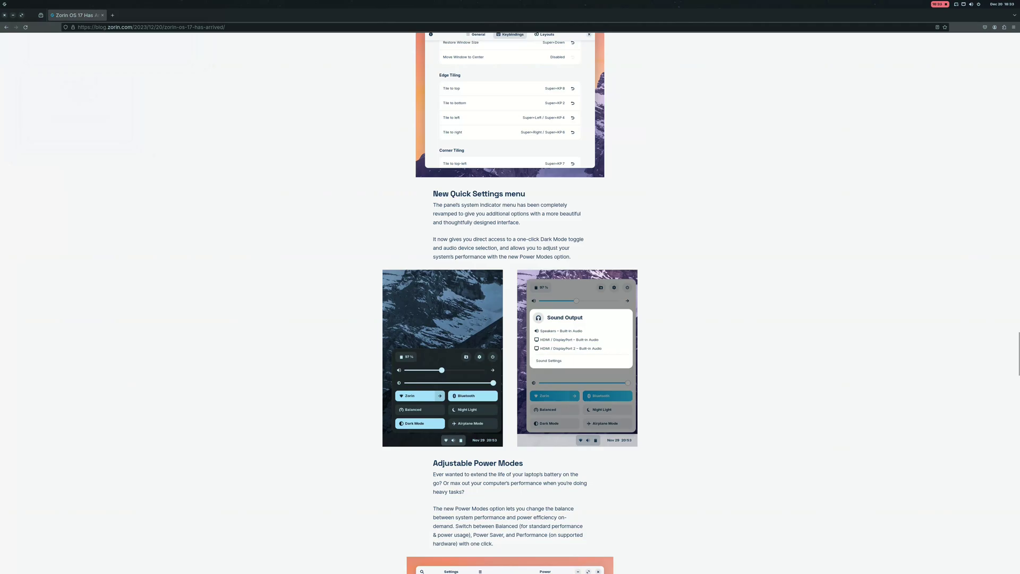
pyautogui.press('super')
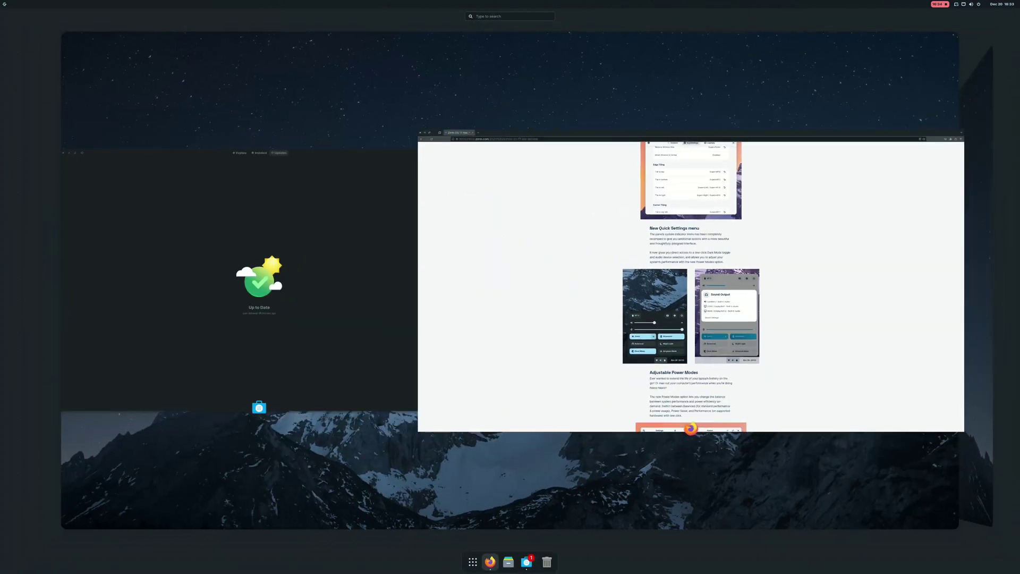
pyautogui.write('h')
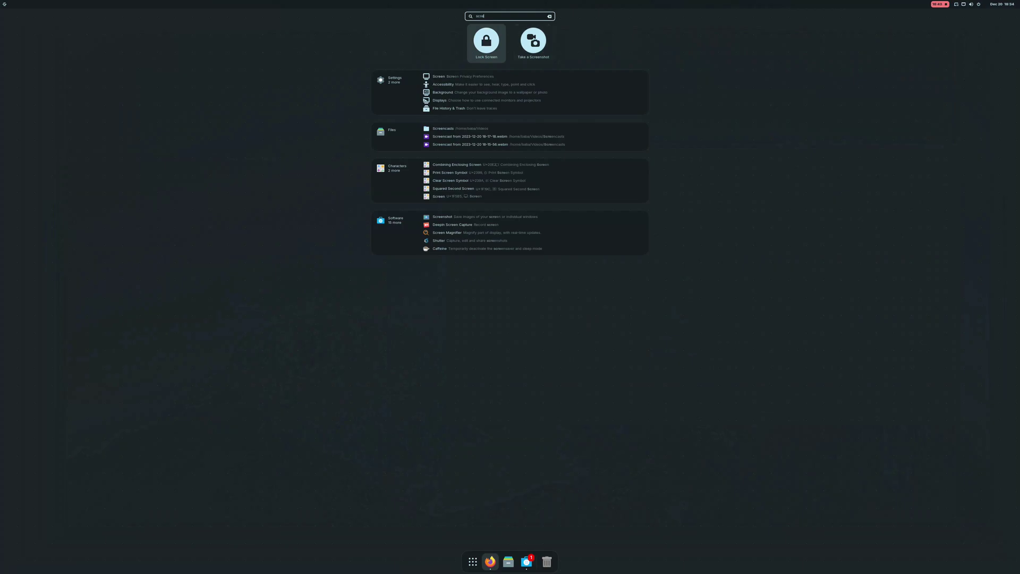
pyautogui.press('Escape')
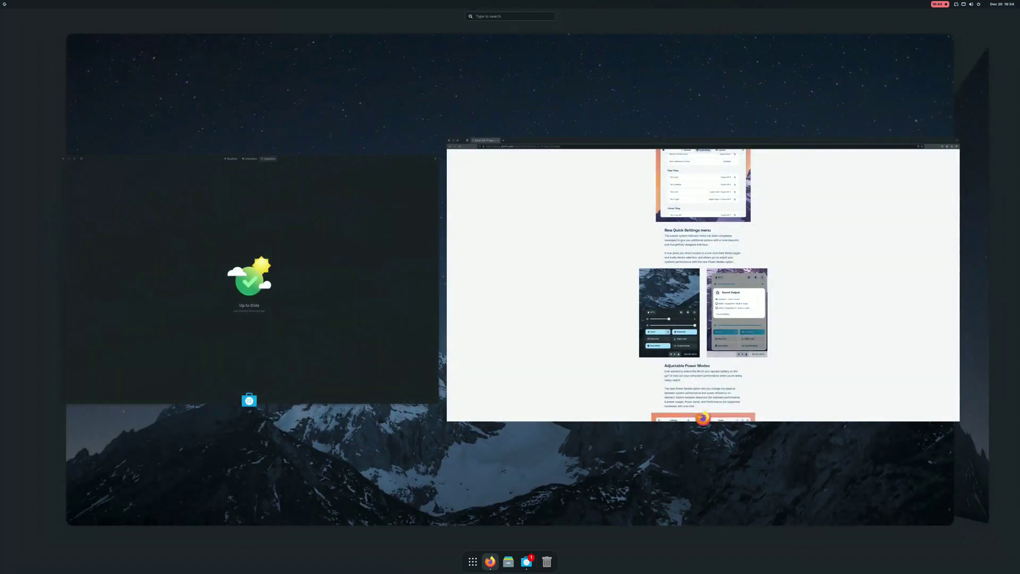
pyautogui.press('Escape')
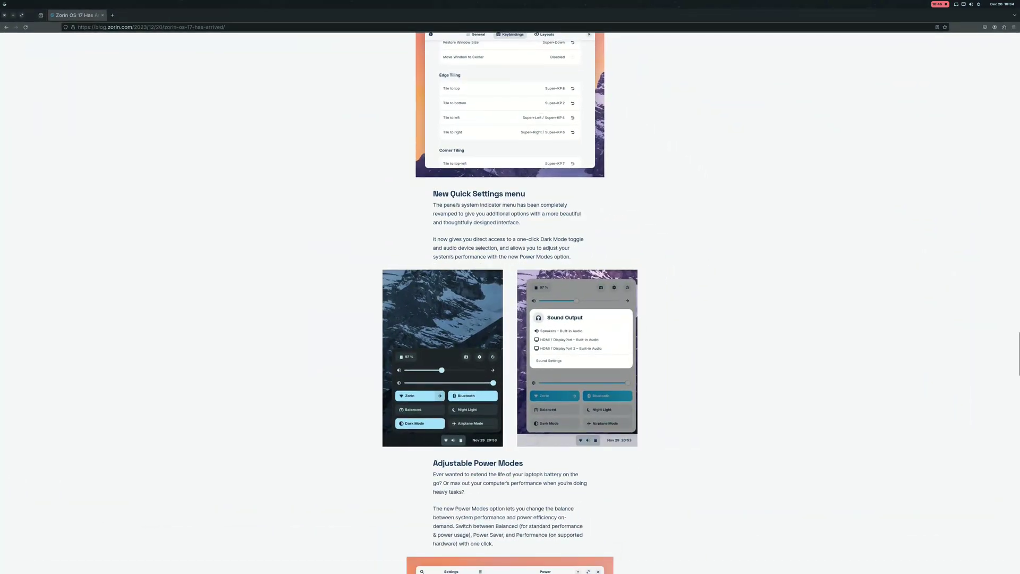